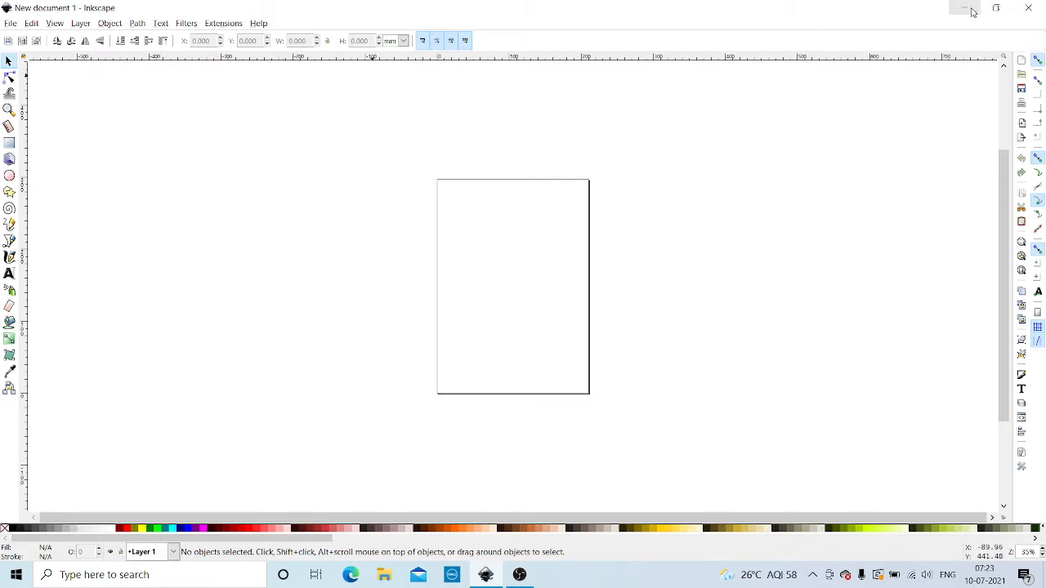
Step: Reveal the desktop, look at the options of the Inkscape 0.92.4 shortcut, and return to the open Inkscape document
left_click(962, 9)
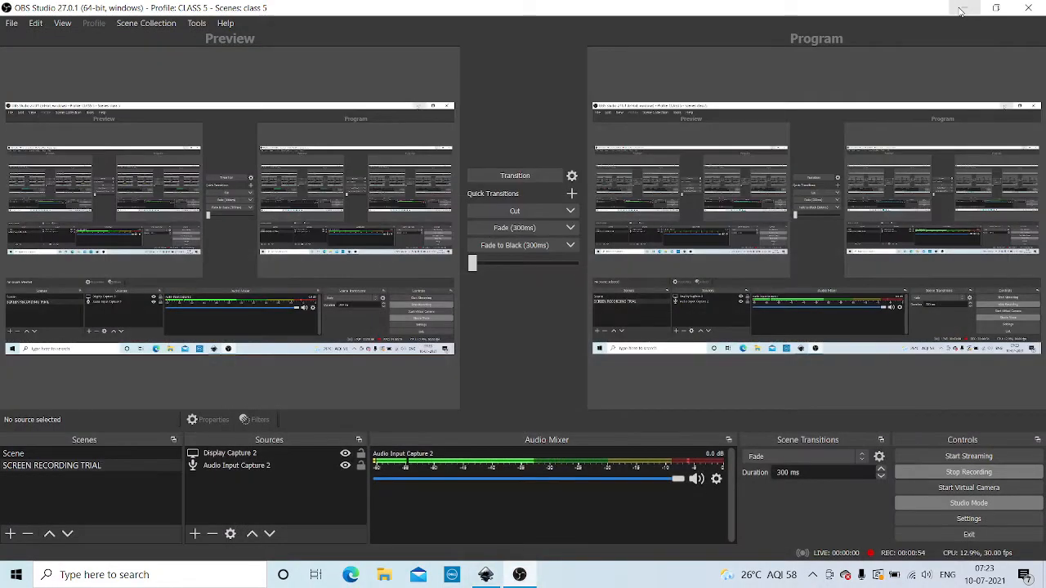
left_click(961, 10)
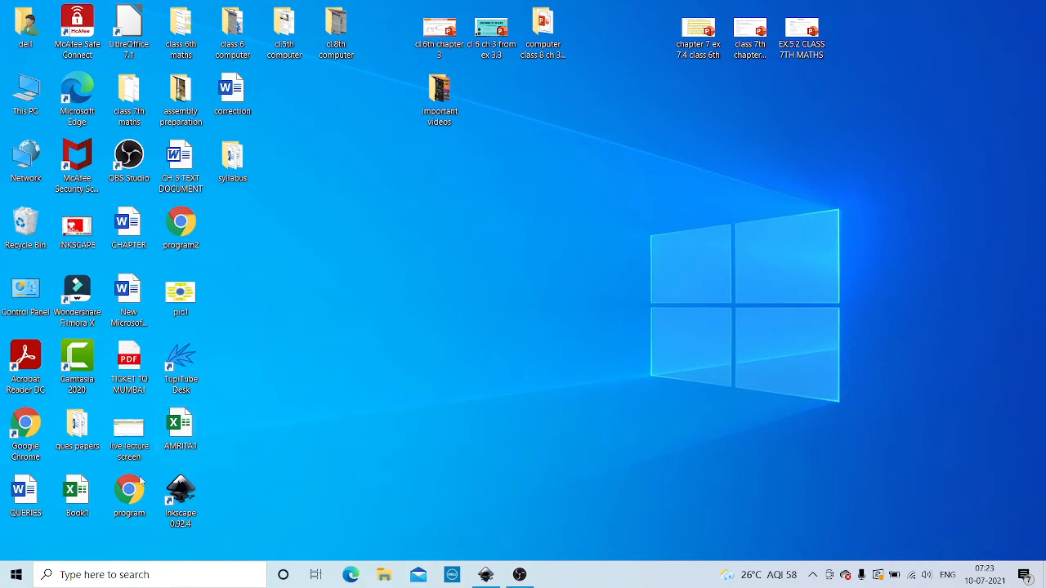
right_click(181, 491)
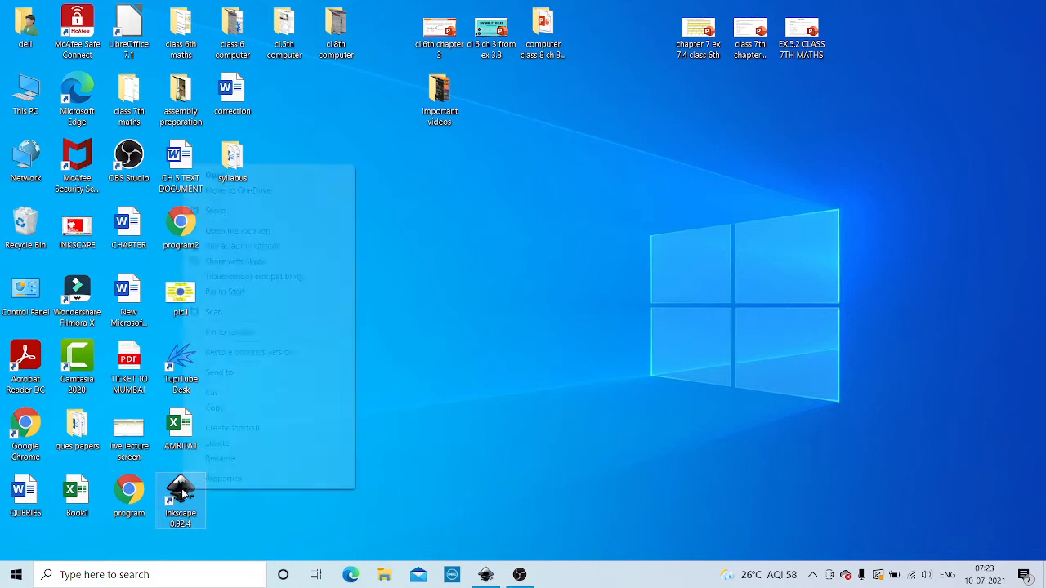
left_click(451, 307)
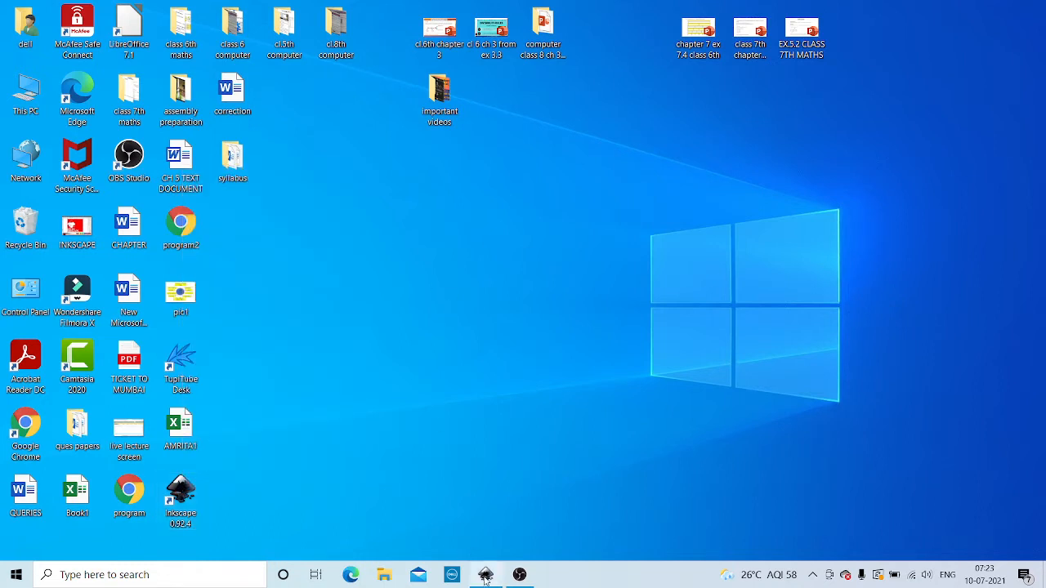
mouse_move(485, 574)
left_click(478, 529)
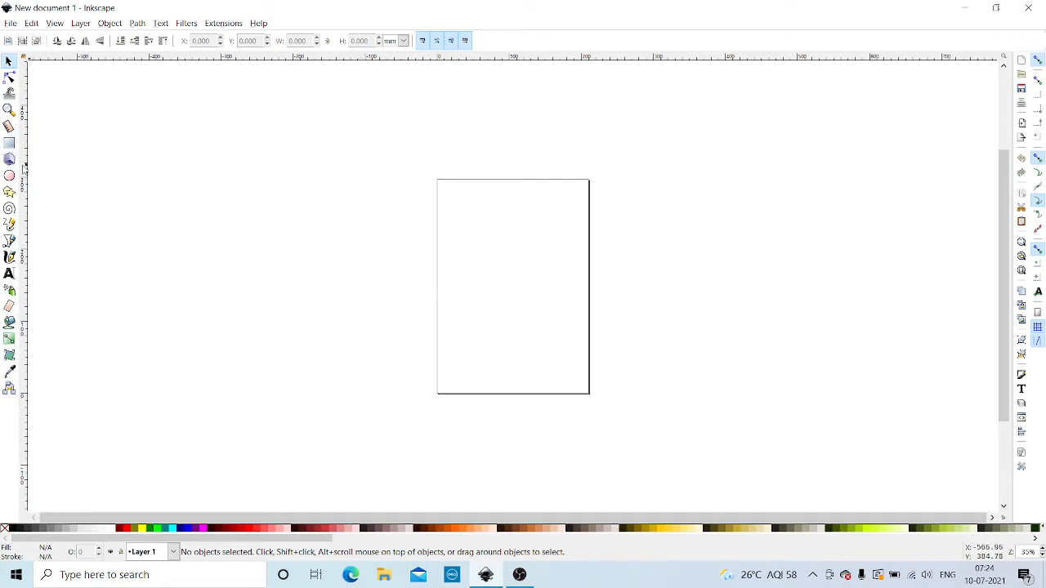
Step: Draw an ellipse with radii of about 110 by 63 mm beside the page and a rectangle about 302 by 110 mm below it
left_click(10, 176)
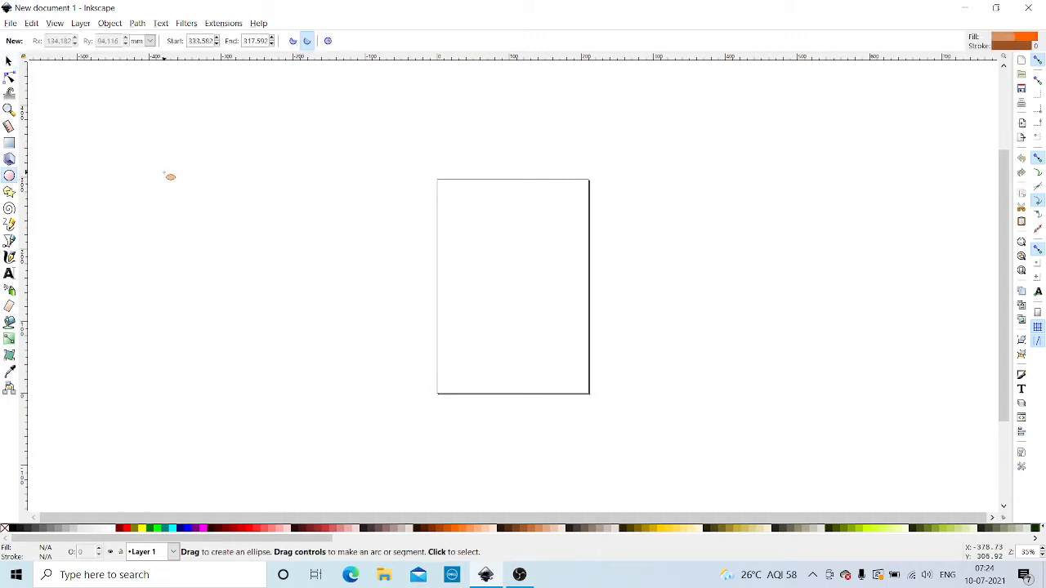
left_click_drag(168, 171, 330, 264)
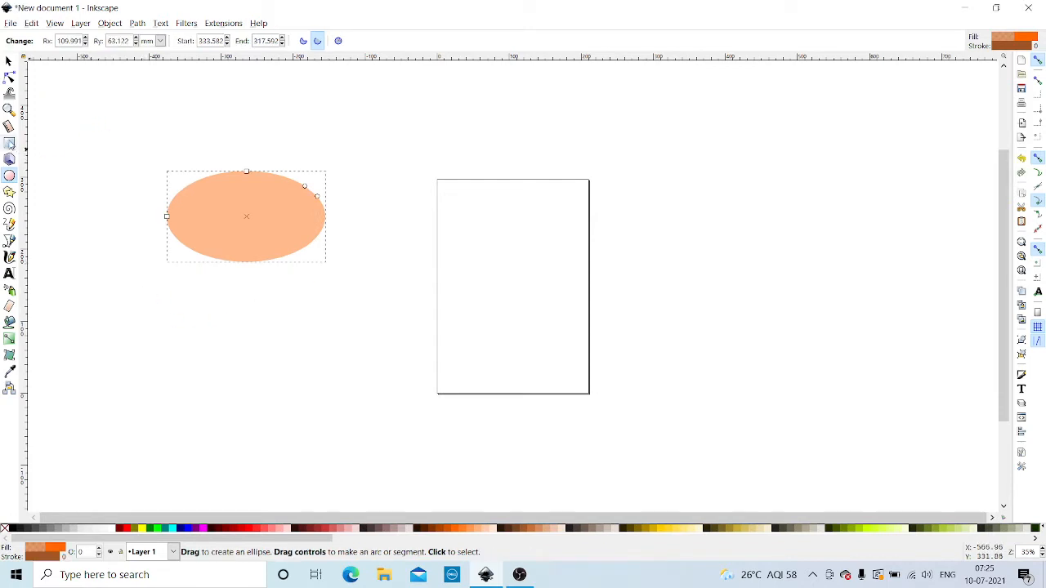
left_click(10, 143)
left_click_drag(183, 317, 401, 398)
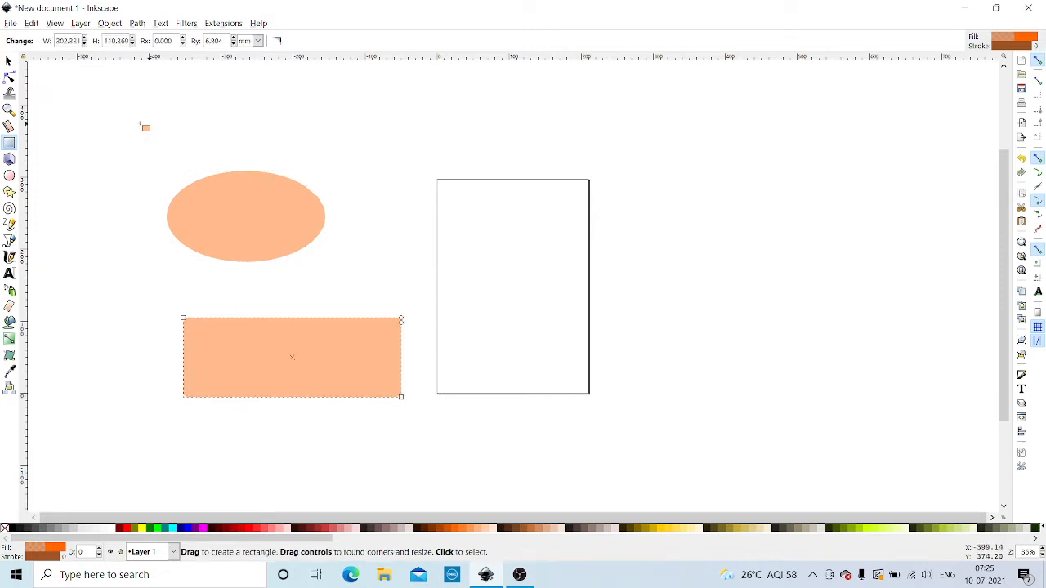
Step: Draw a 3D box on the blank canvas to the right of the page and deselect it
left_click(9, 160)
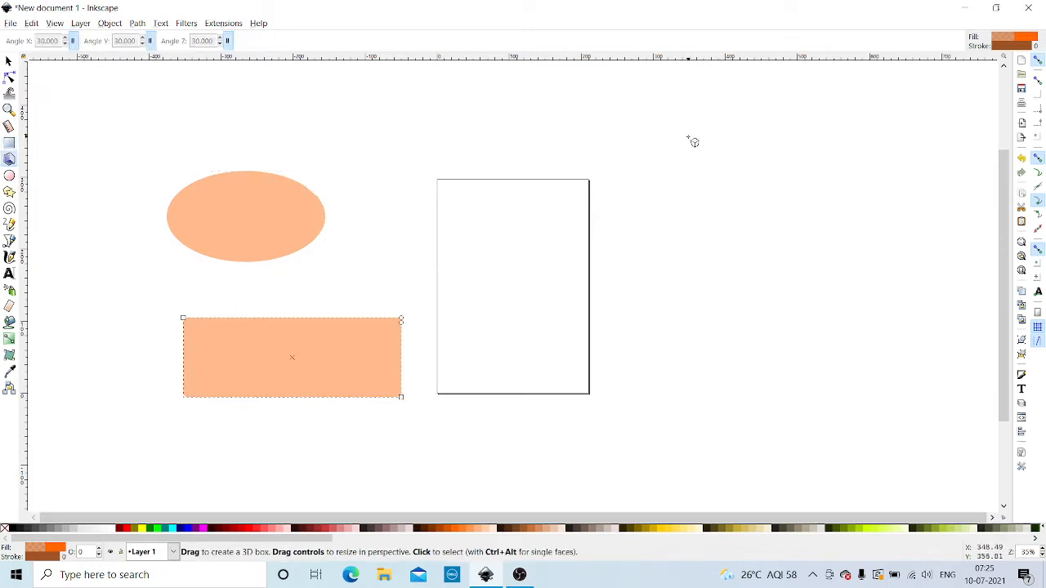
left_click_drag(692, 139, 774, 227)
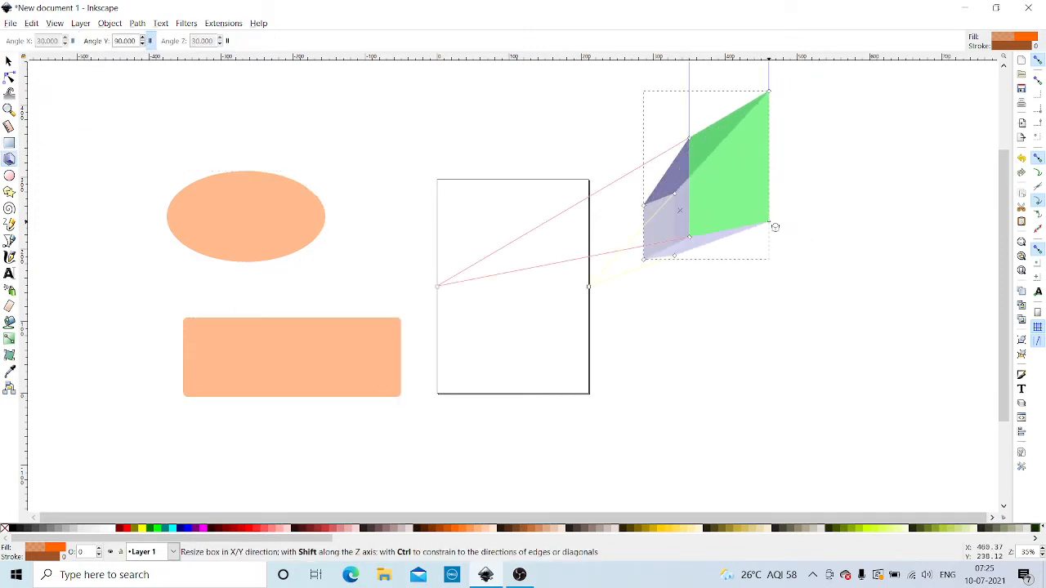
left_click(355, 119)
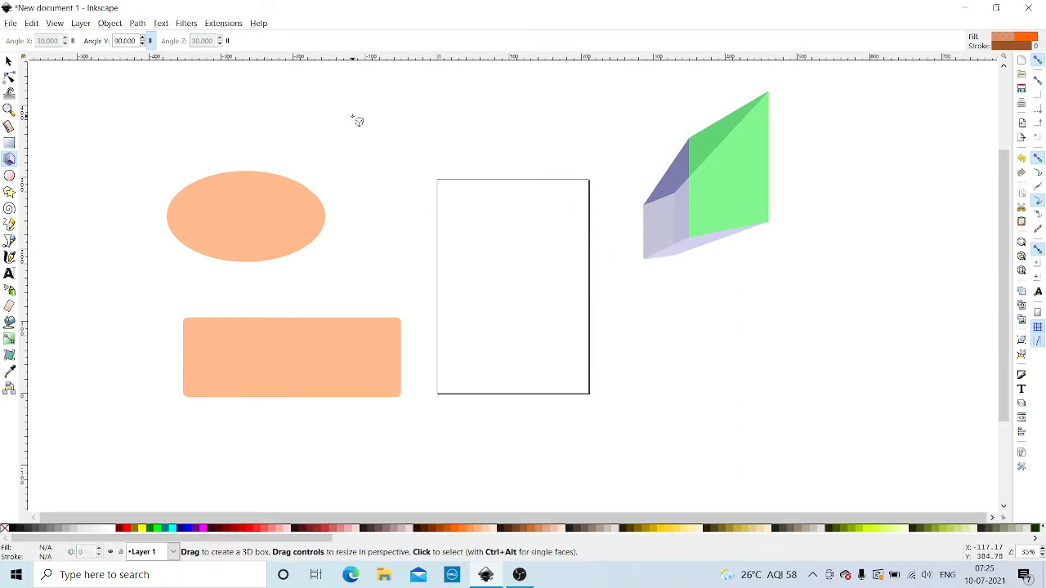
left_click(267, 191)
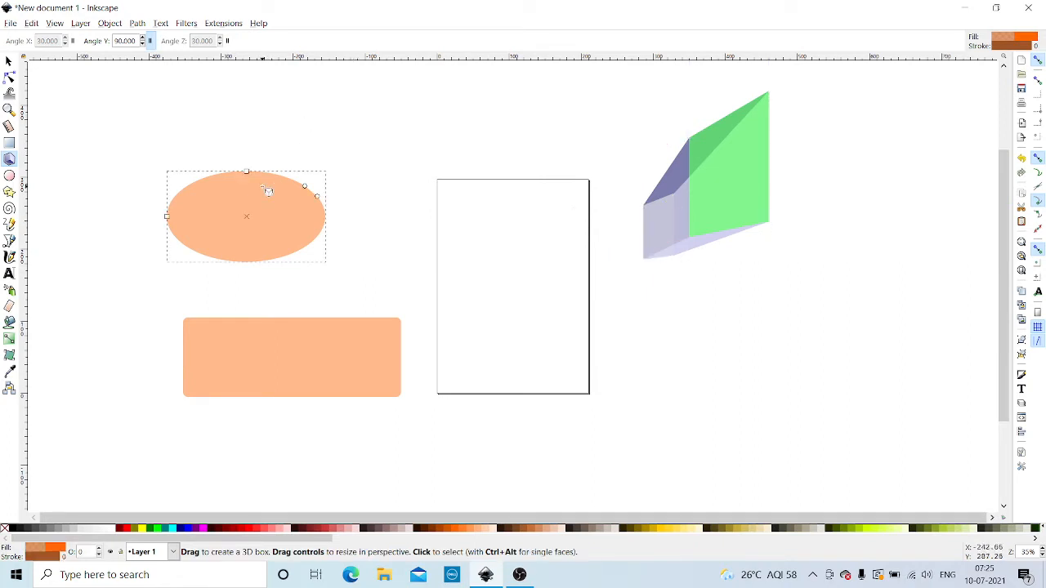
left_click(258, 355)
left_click(752, 157)
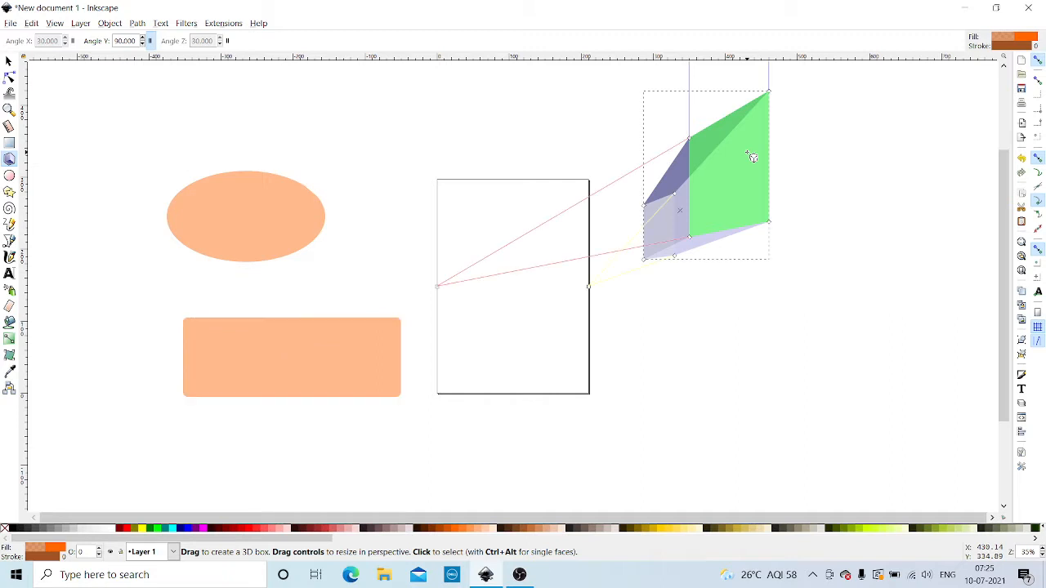
left_click(264, 208)
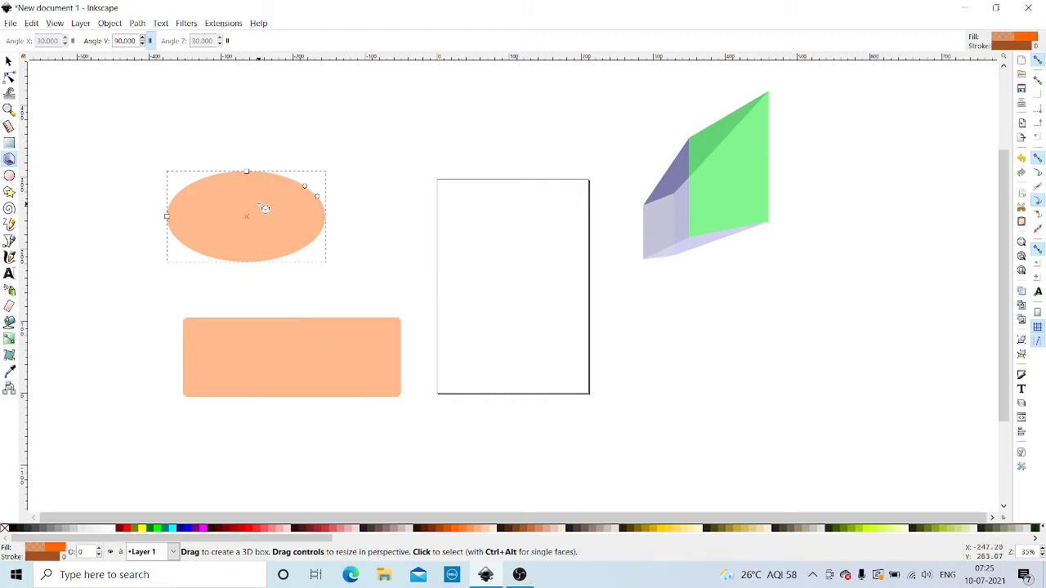
left_click(272, 356)
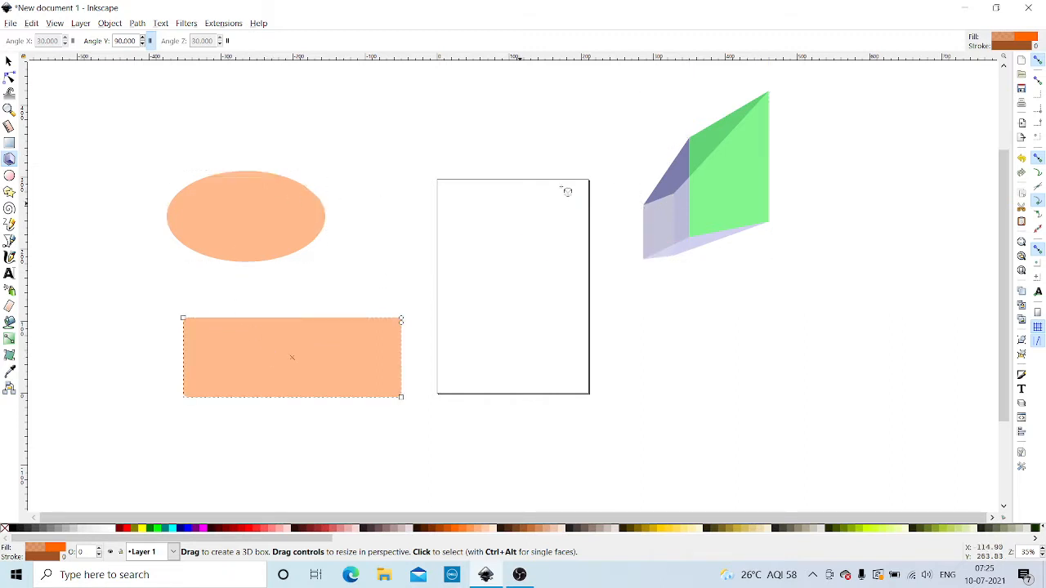
left_click(735, 170)
Step: Try several palette fills on the ellipse, including #2B0000, #FF5555, Red, Olive and Yellow, and finish with Lime (#00FF00)
left_click(260, 220)
left_click(9, 322)
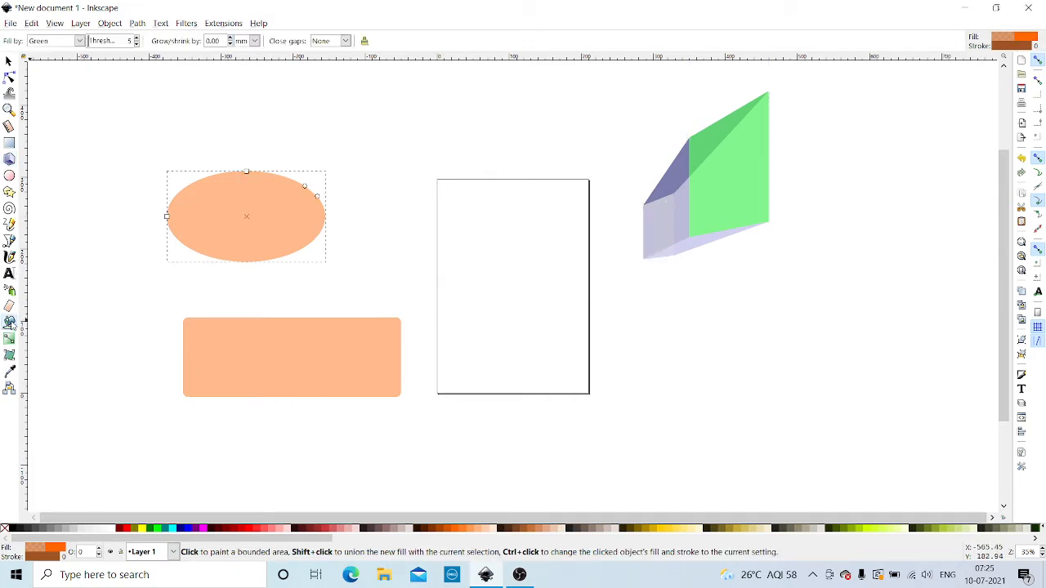
left_click(209, 532)
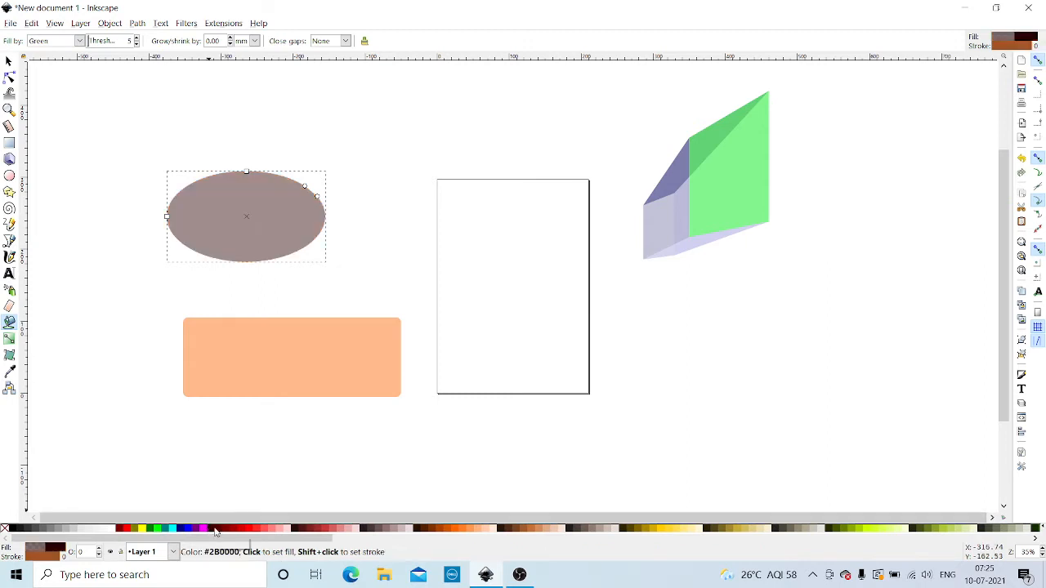
left_click(243, 532)
left_click(266, 532)
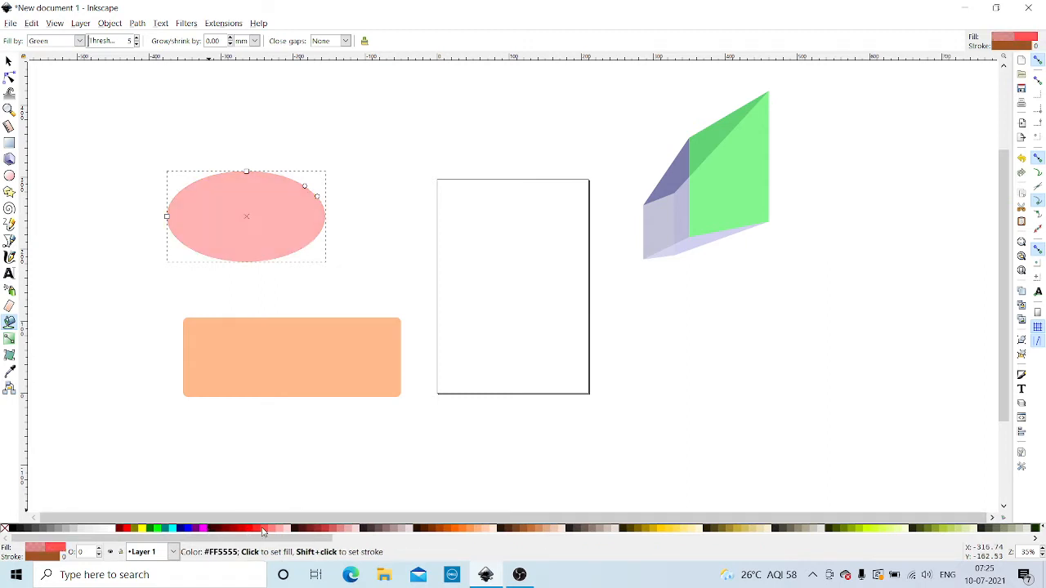
left_click(360, 532)
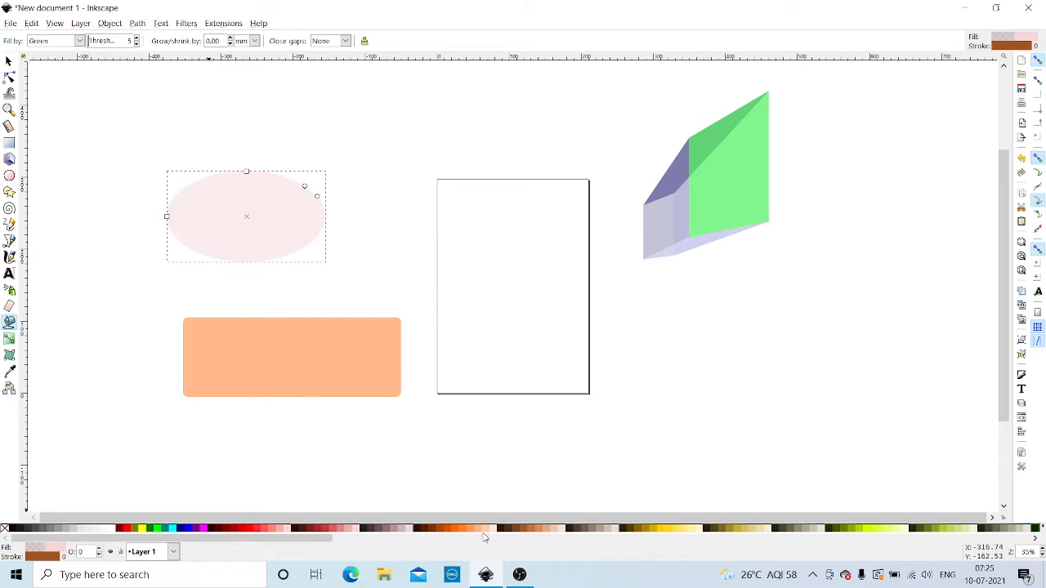
left_click(489, 532)
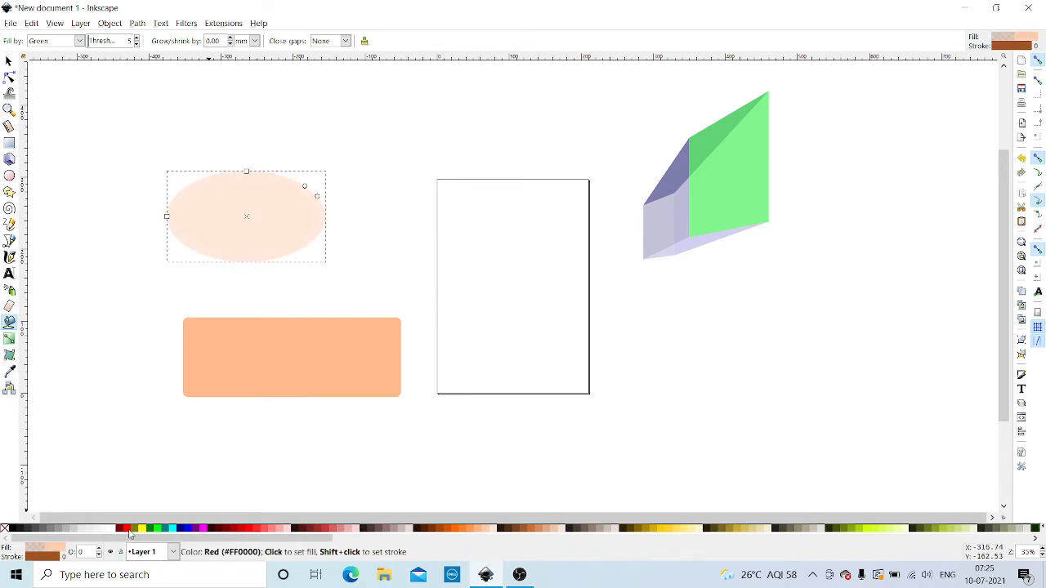
left_click(128, 532)
left_click(140, 532)
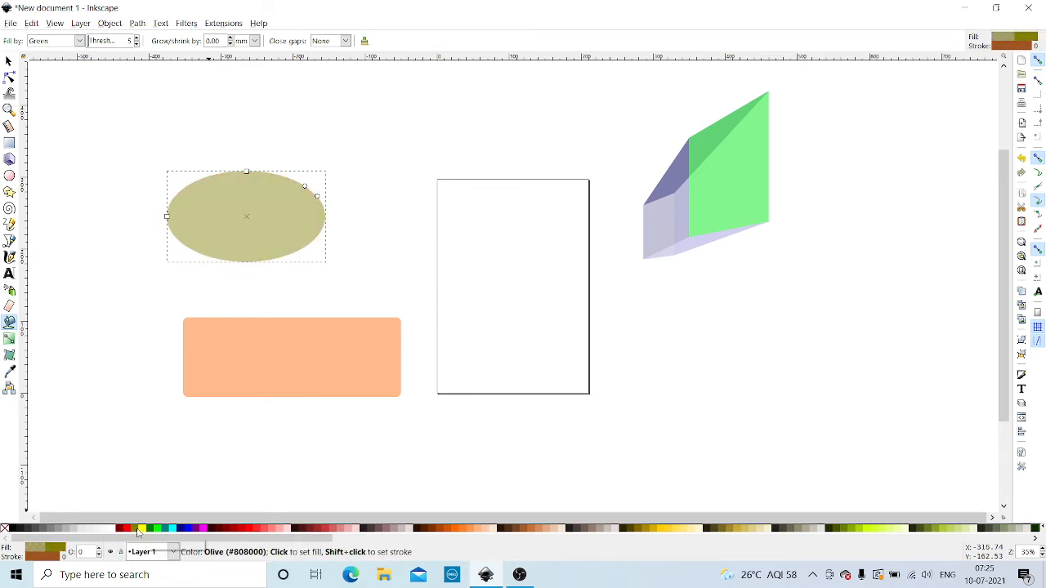
left_click(140, 532)
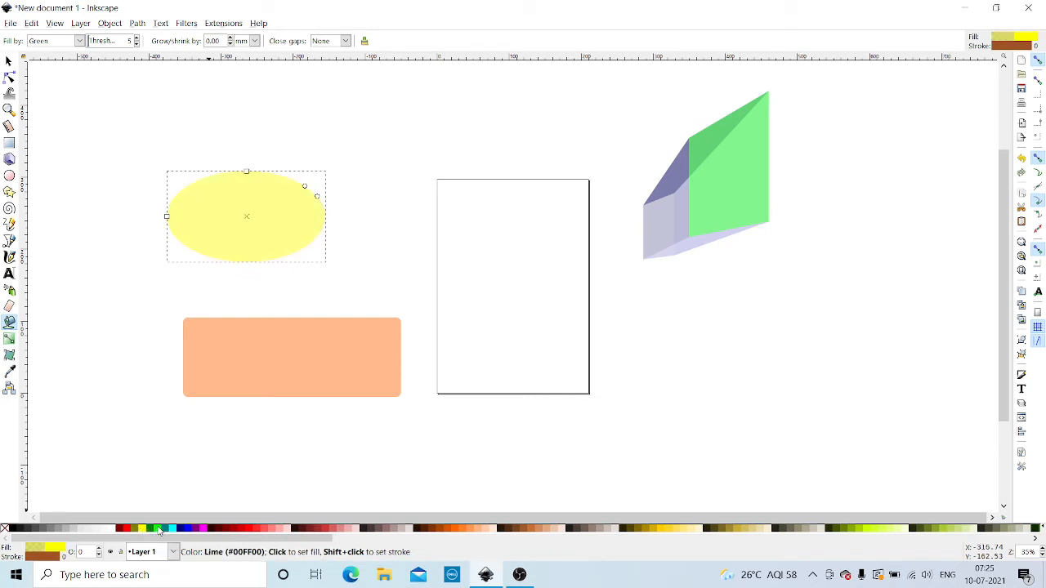
left_click(159, 532)
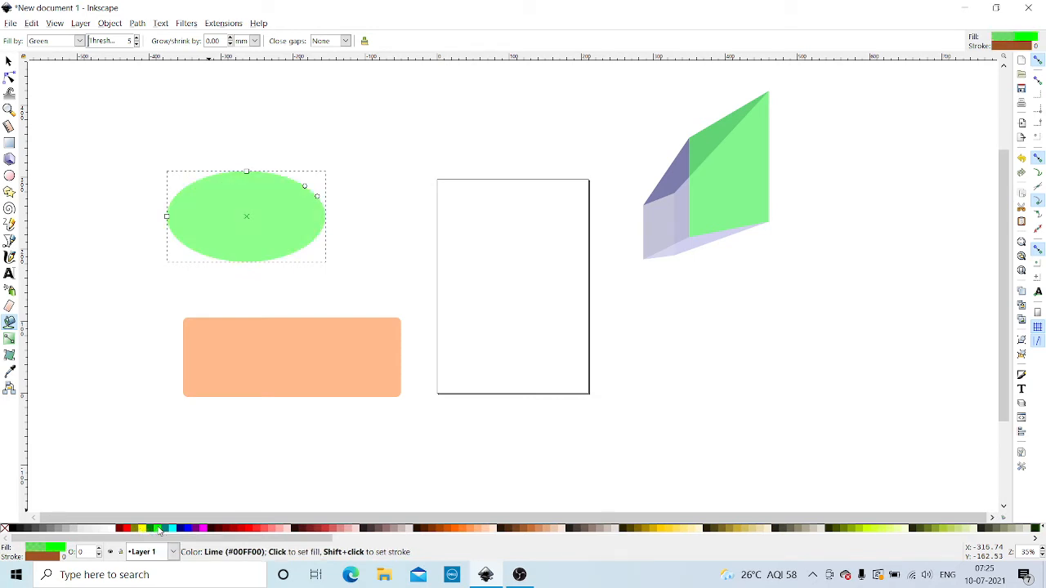
Step: Bucket-fill the 3D box's large front face with lime, then fill its small left face and recolour that fill dark red
left_click(735, 169)
left_click(701, 261)
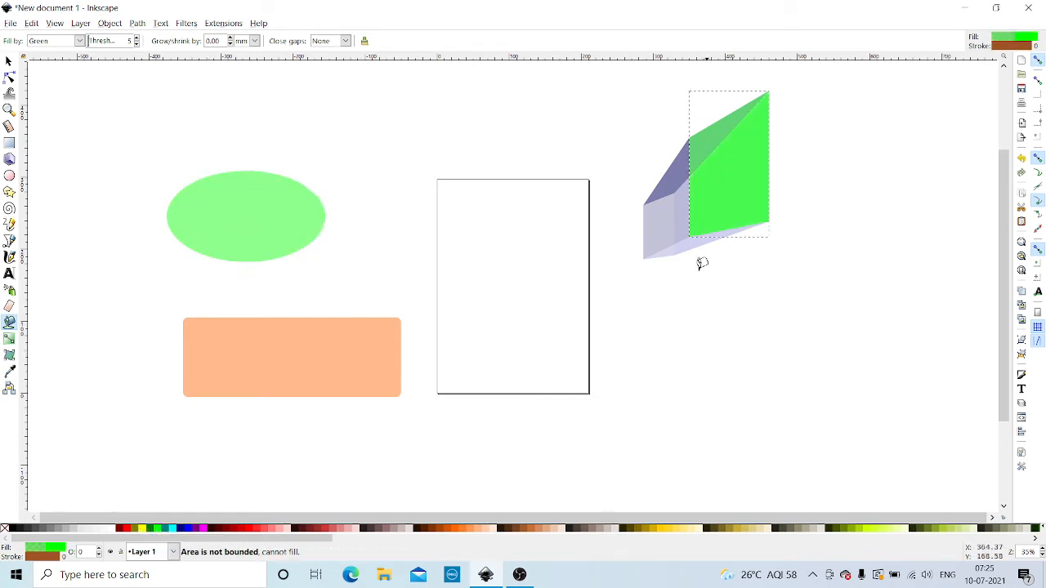
left_click(662, 226)
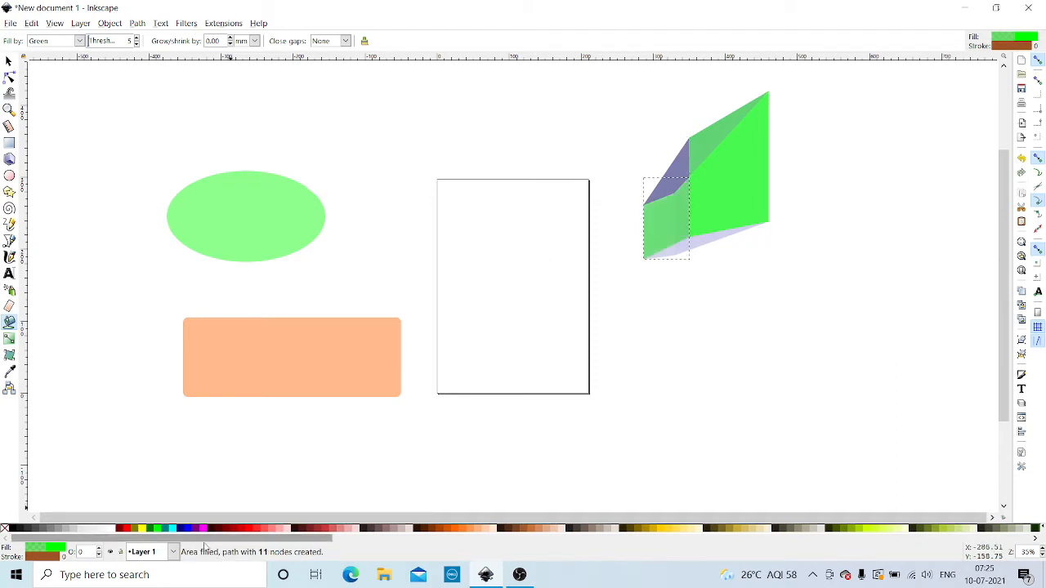
left_click(263, 532)
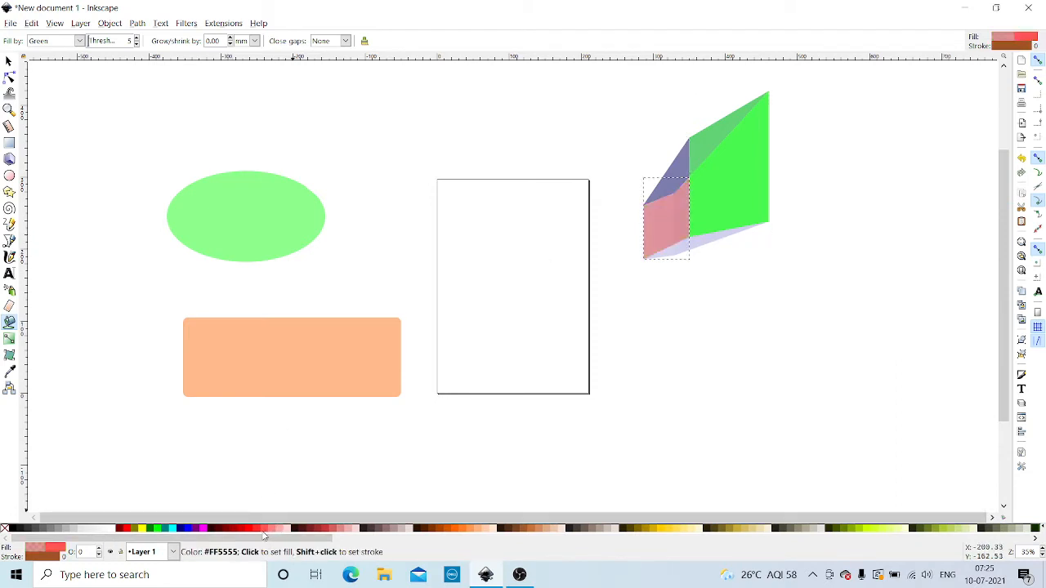
left_click(239, 532)
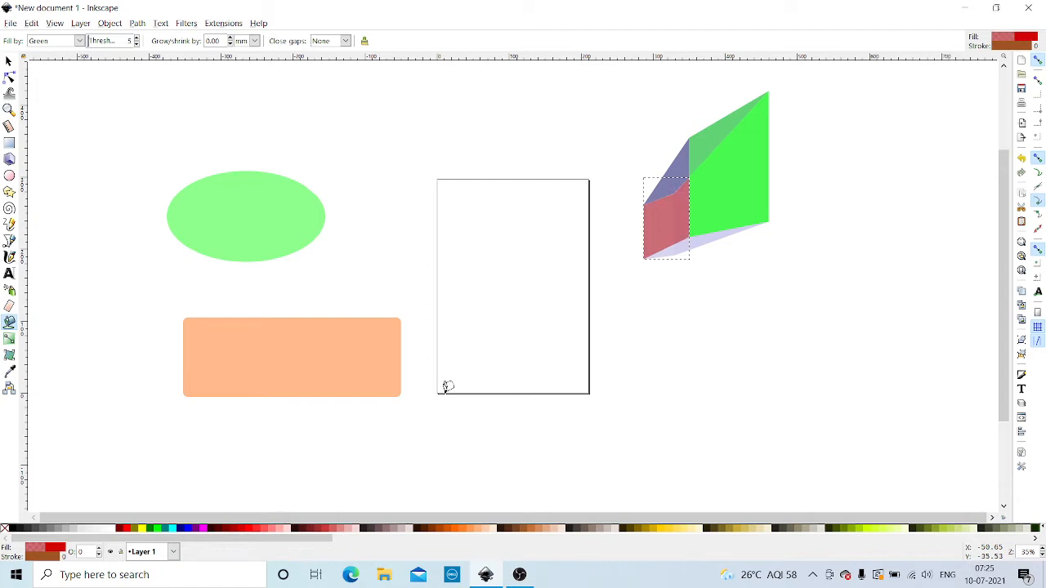
Step: Add another bucket fill to the box's large front face, trying Aqua (#00FFFF) and finishing with Fuchsia (#FF00FF)
left_click(738, 193)
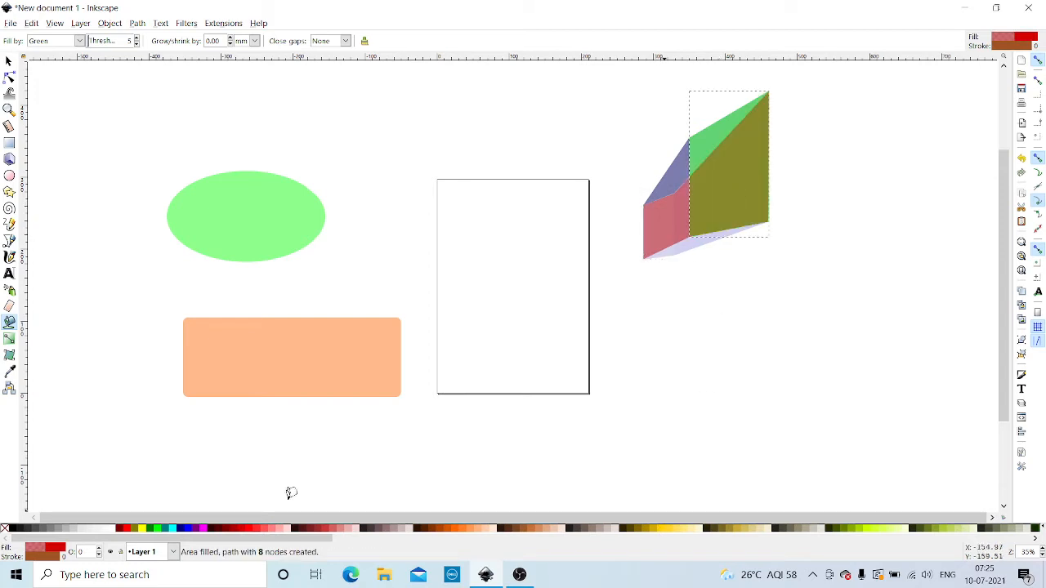
left_click(172, 530)
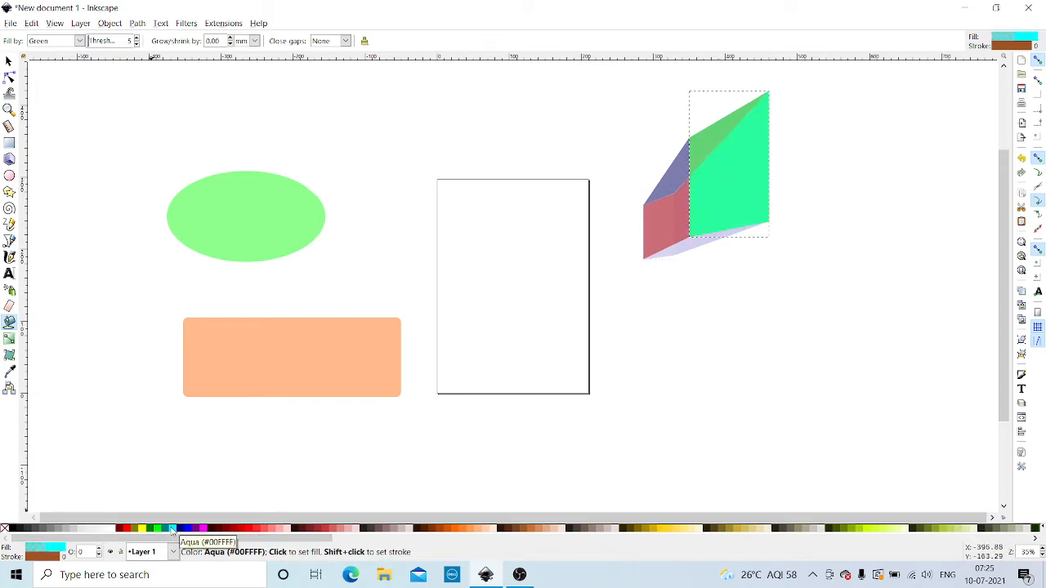
left_click(203, 531)
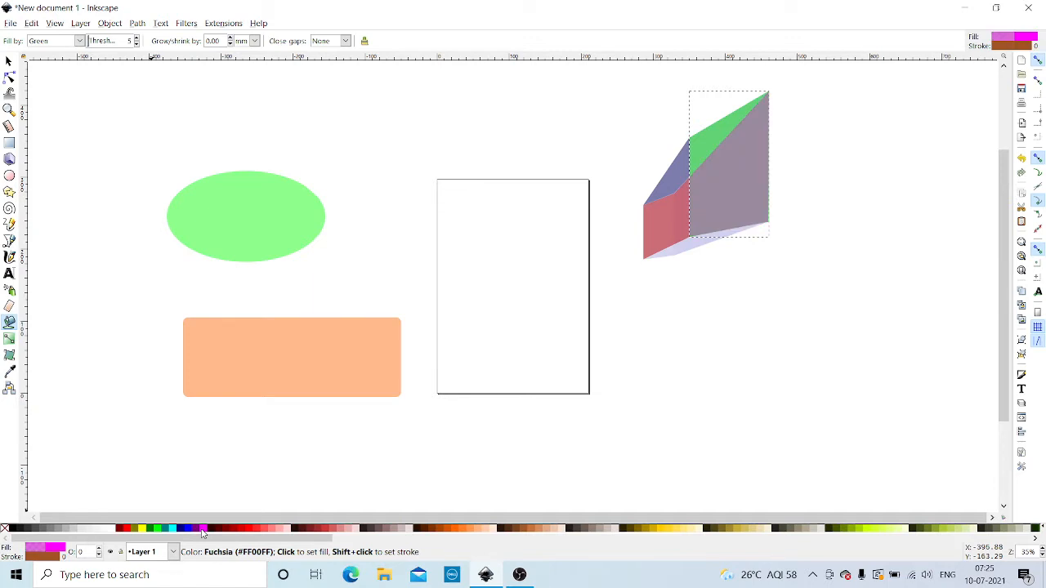
Step: Bucket-fill the rectangle and recolour the fill through dark brown, yellow and Red, finishing with Teal (#008080)
left_click(283, 328)
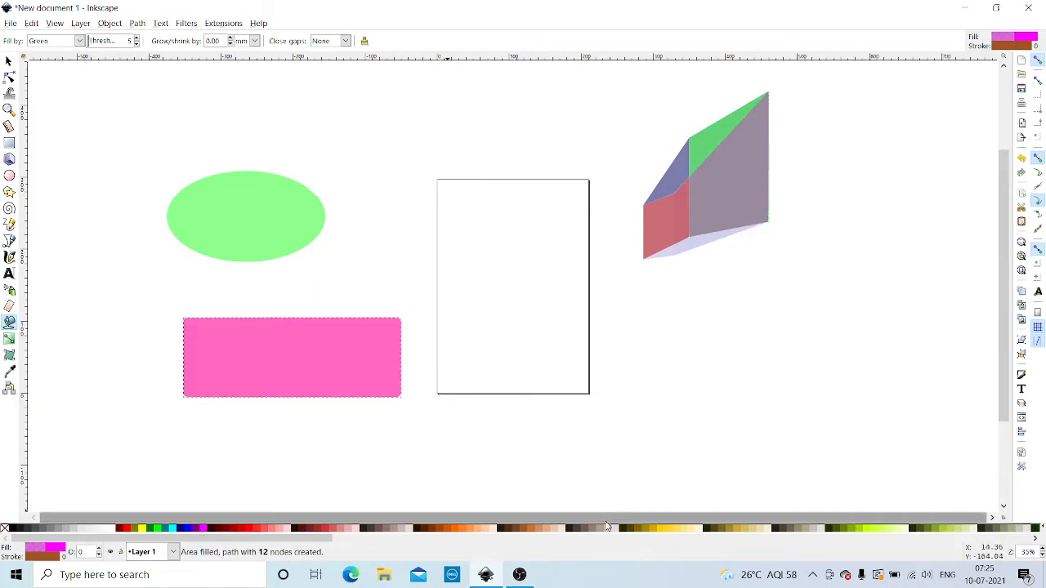
left_click(625, 532)
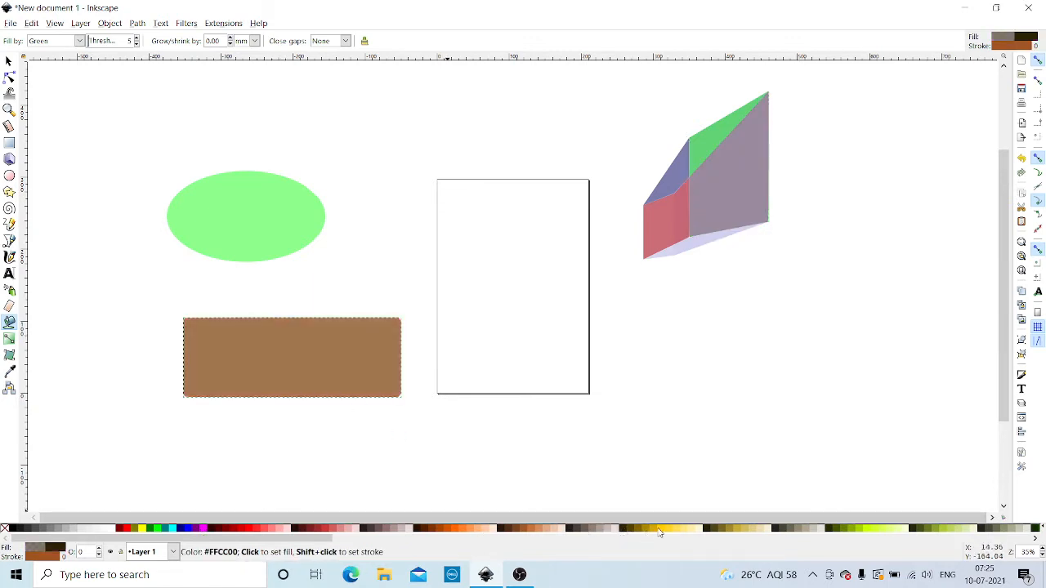
left_click(679, 530)
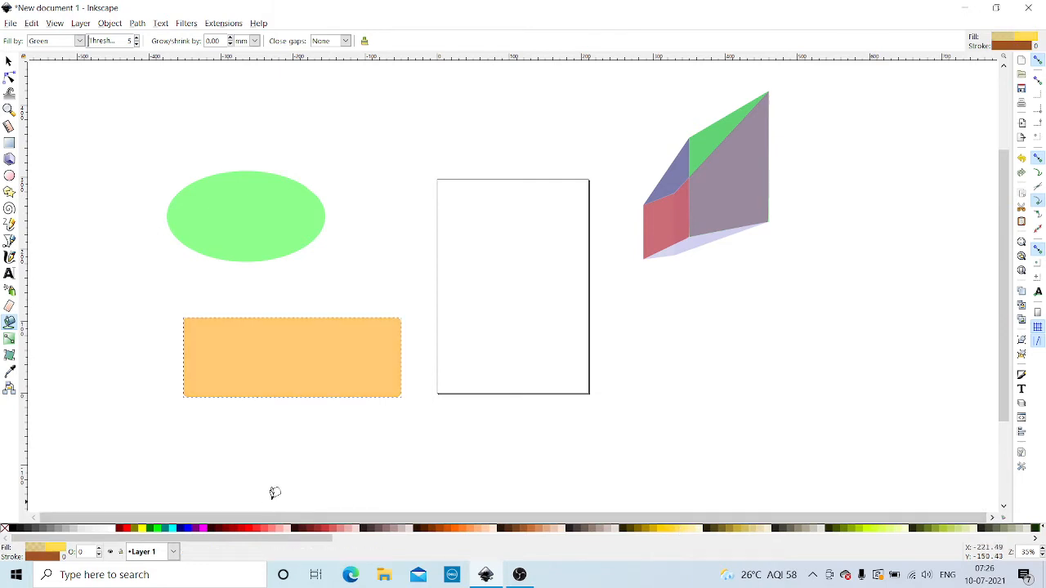
left_click(126, 531)
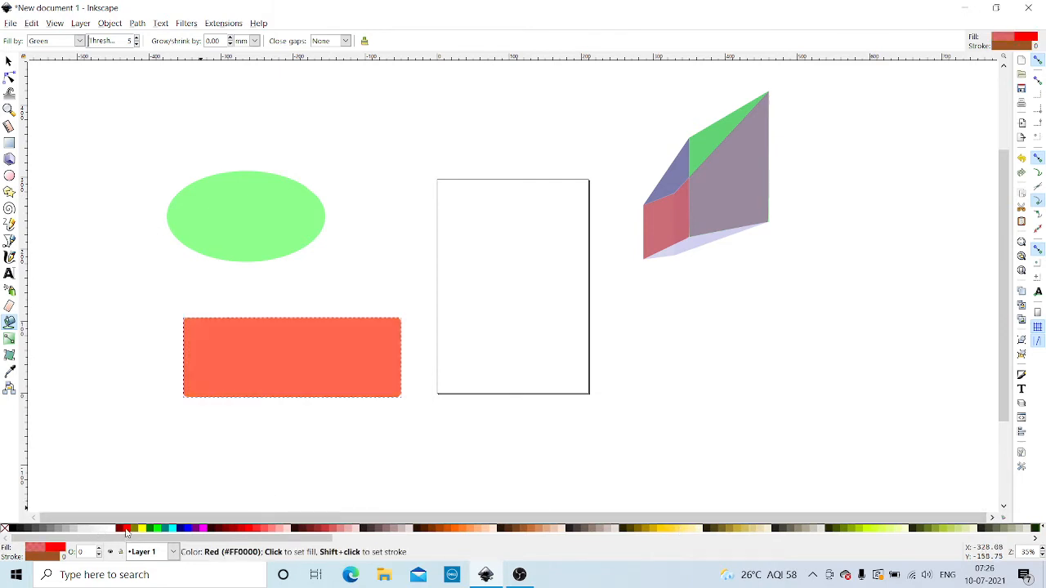
left_click(162, 531)
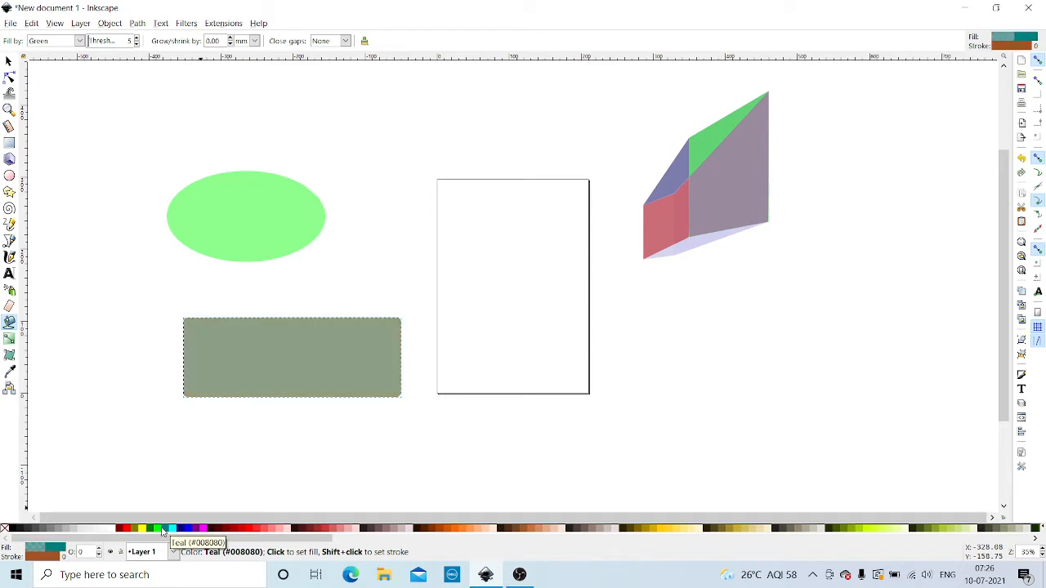
Step: Bucket-fill the ellipse and the 3D box's small left face with teal
left_click(270, 219)
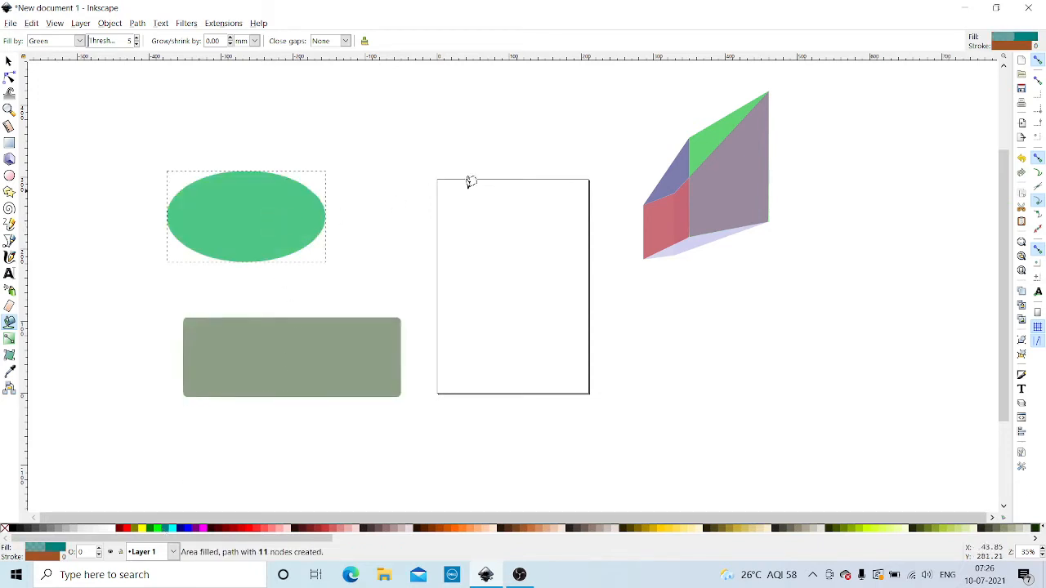
left_click(675, 213)
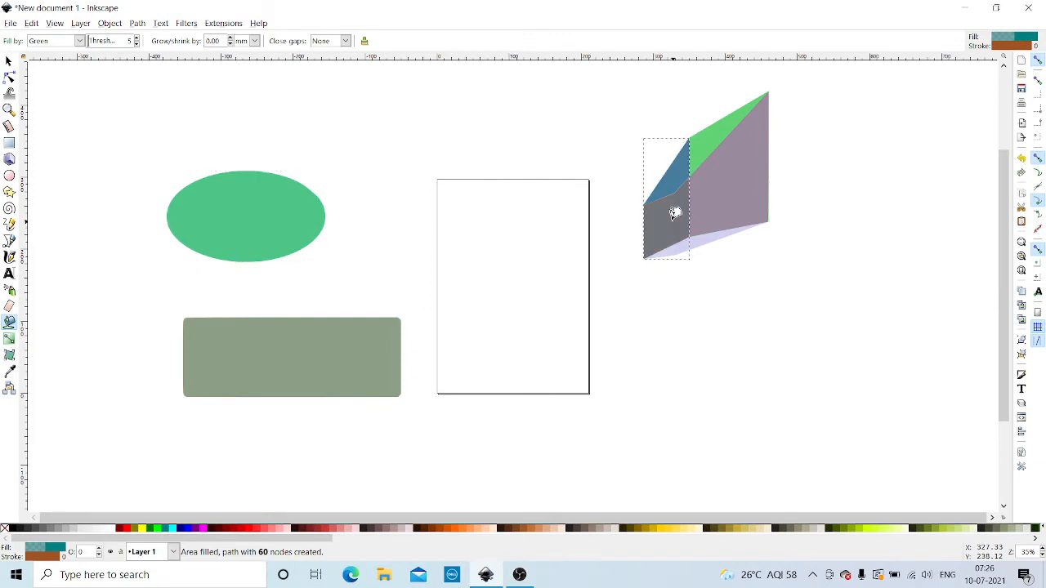
left_click(385, 217)
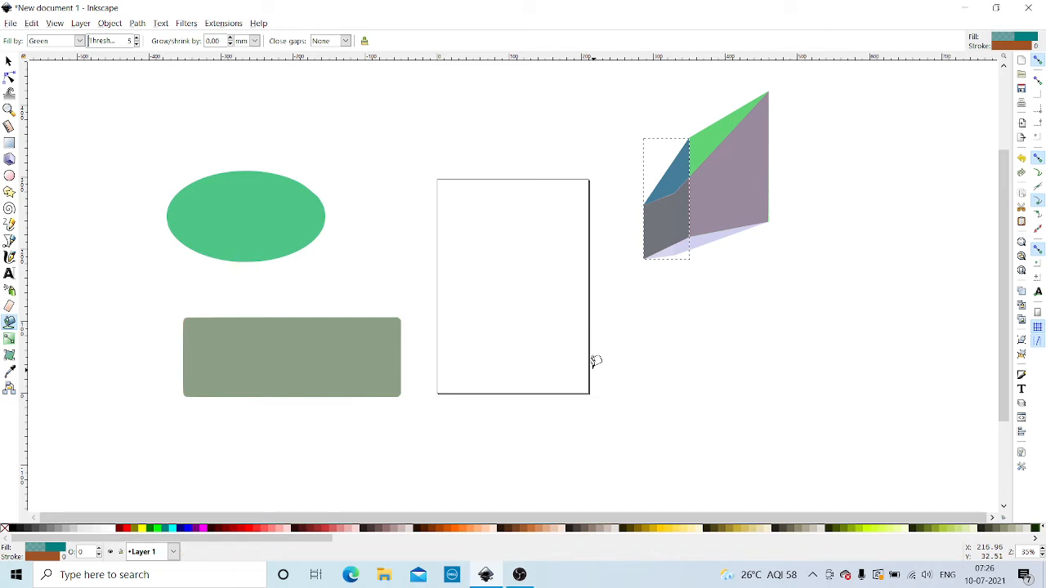
Step: Extend the selected teal fill as a union over the ellipse, the rectangle and the 3D box's large front face
left_click(296, 199, "shift")
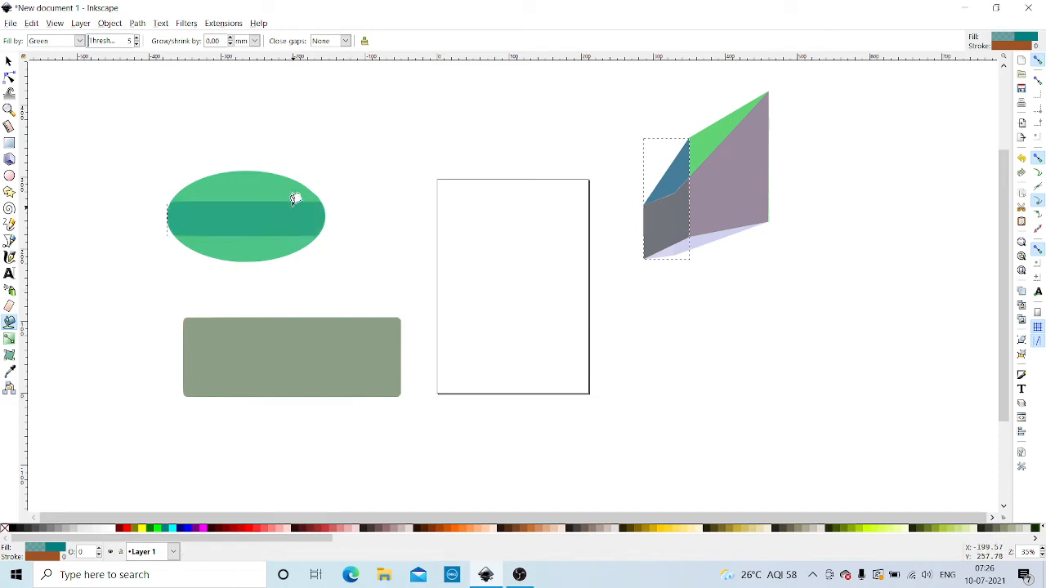
left_click(324, 349, "shift")
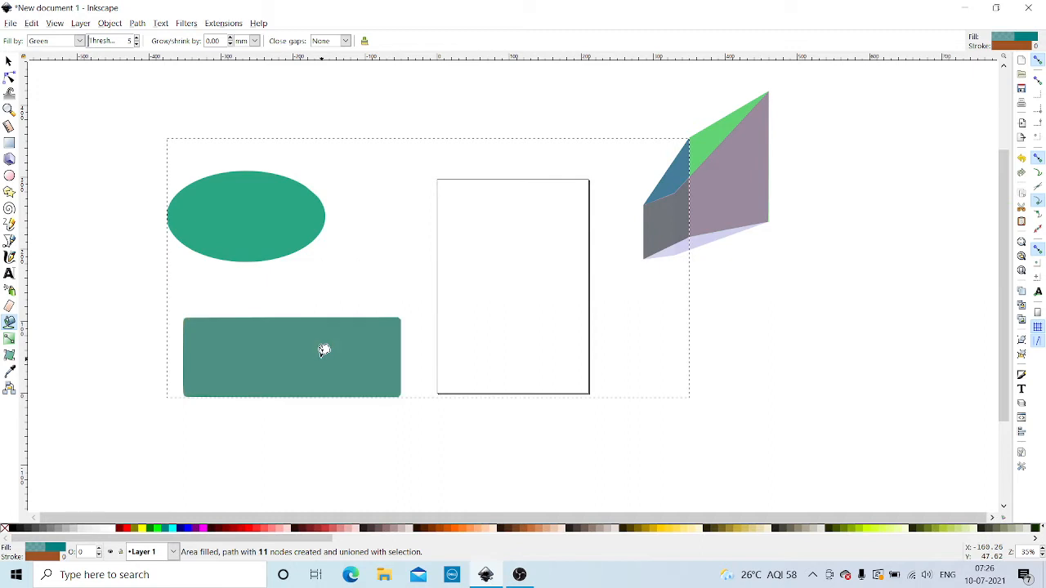
left_click(757, 169, "shift")
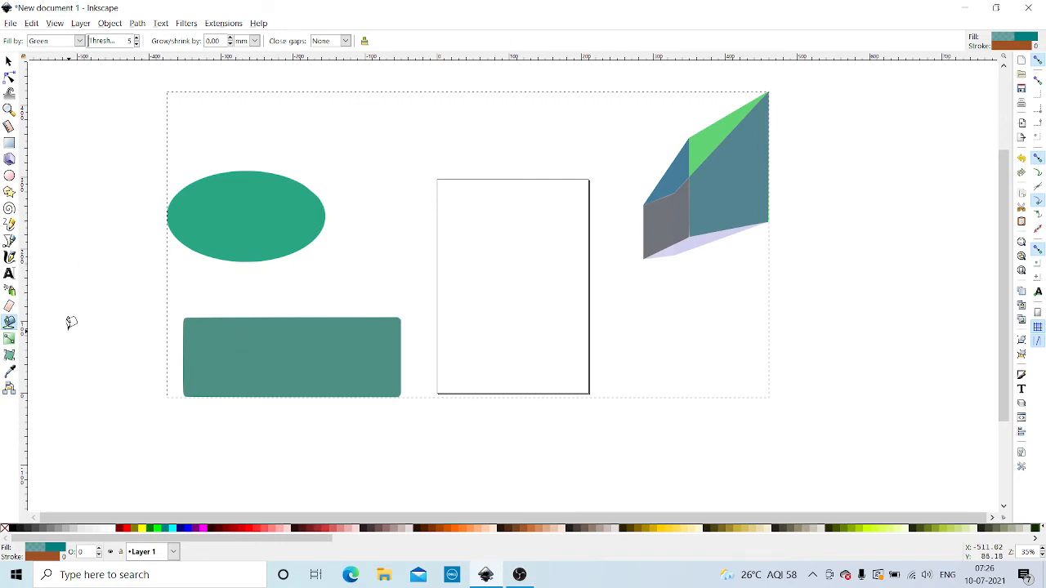
left_click(9, 323)
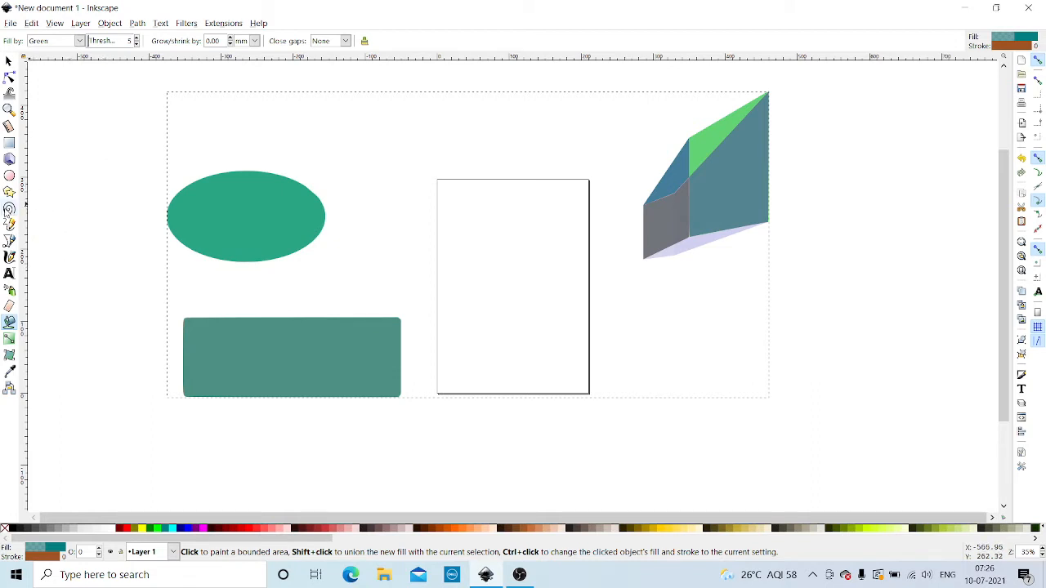
Step: Draw a spiral with 4.44 turns and inner radius 0.325 below the 3D box, and deselect it
left_click(9, 207)
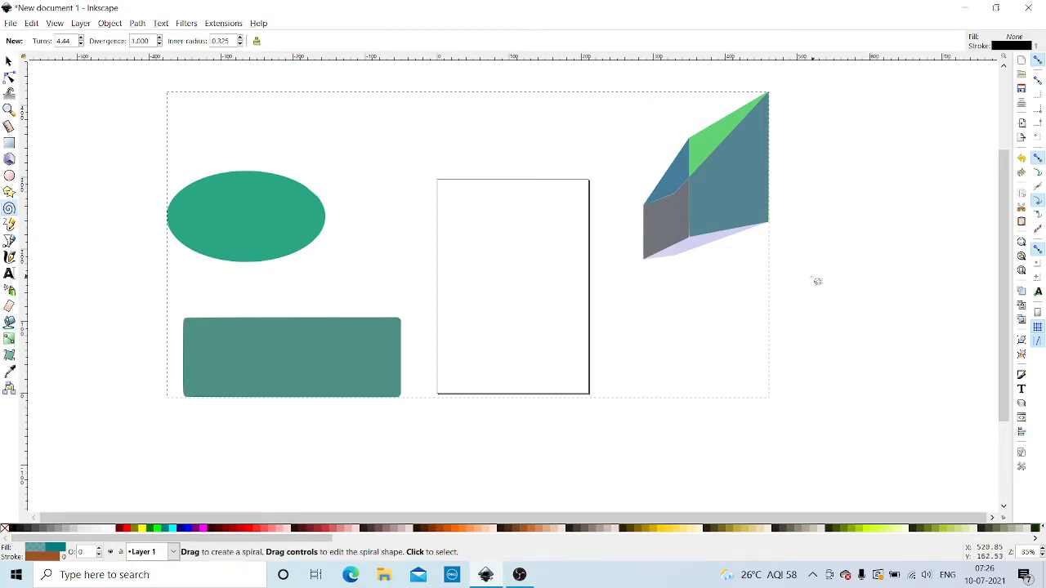
mouse_move(827, 299)
left_mouse_down()
mouse_move(847, 367)
mouse_move(875, 349)
mouse_move(877, 315)
left_mouse_up()
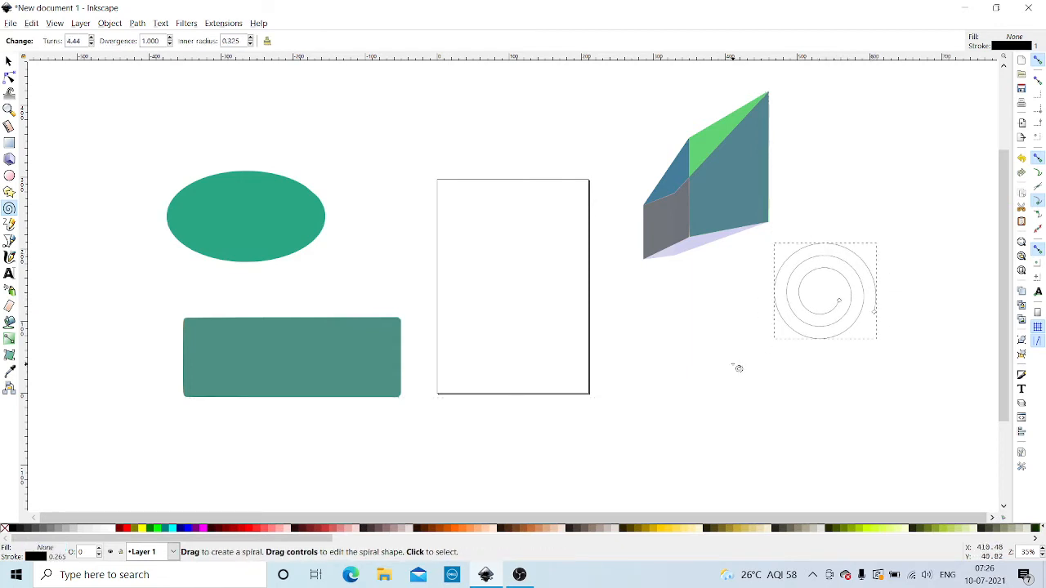
left_click(738, 367)
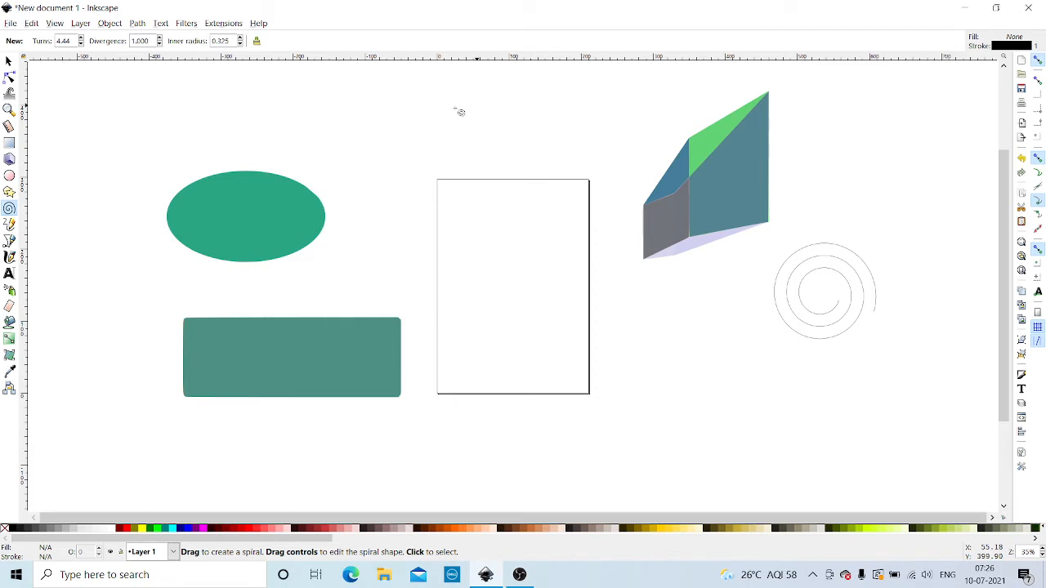
Step: Select the united teal fill and the spiral alternately to compare which shapes belong to each object
left_click(260, 207)
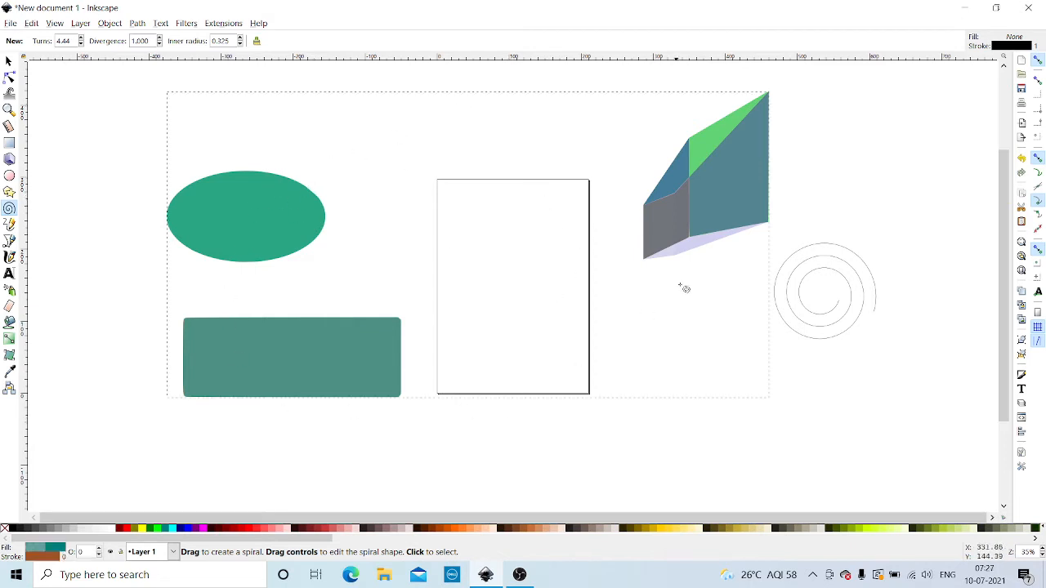
left_click(812, 281)
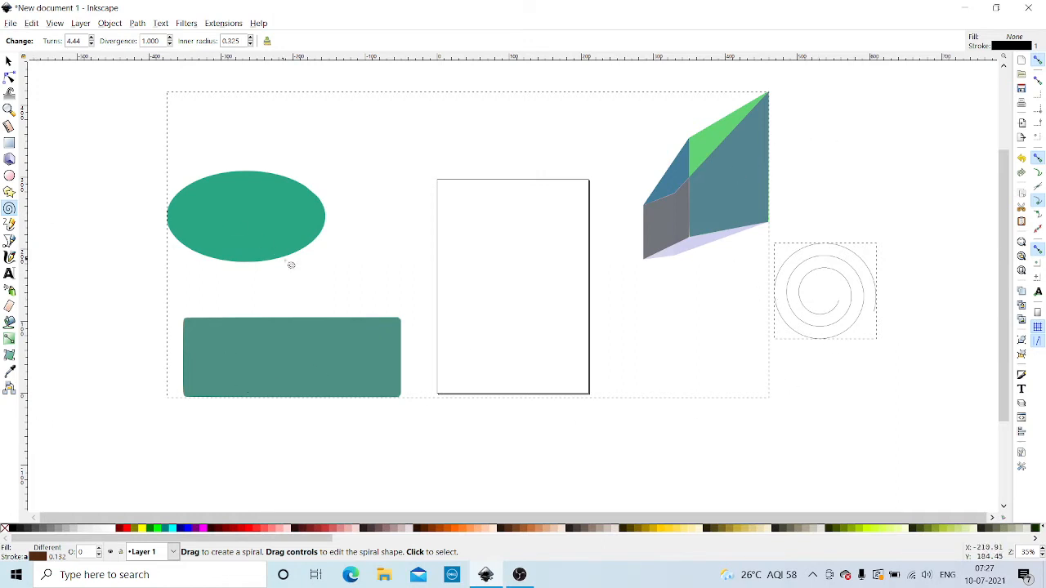
key("Escape")
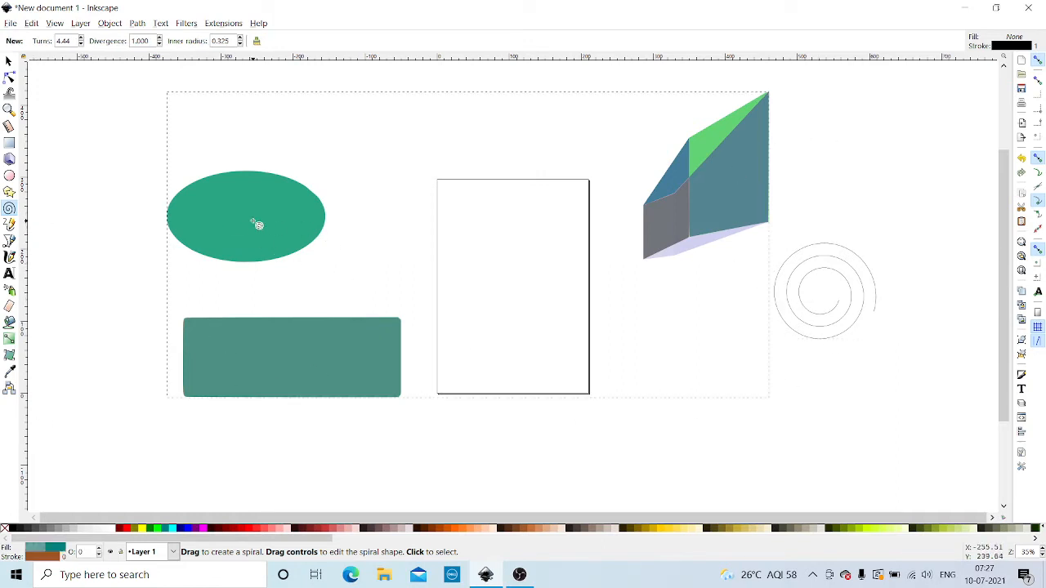
left_click(507, 456)
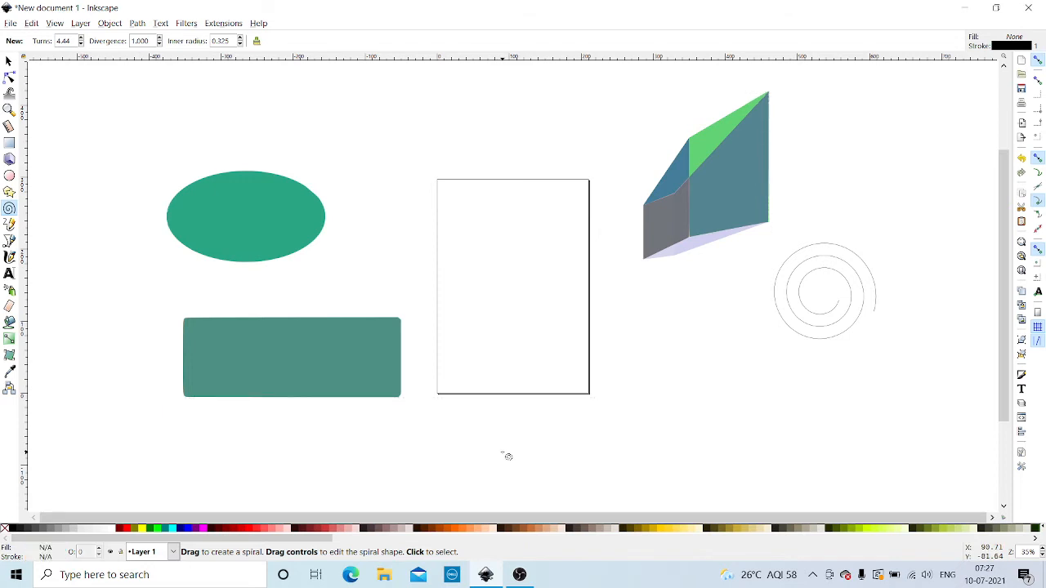
left_click(852, 269)
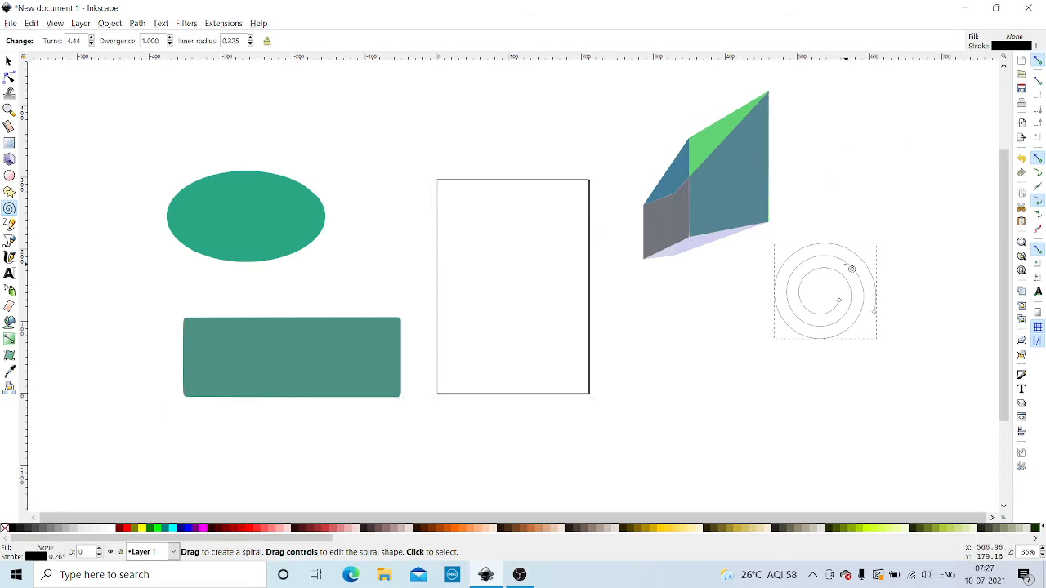
key("exclam")
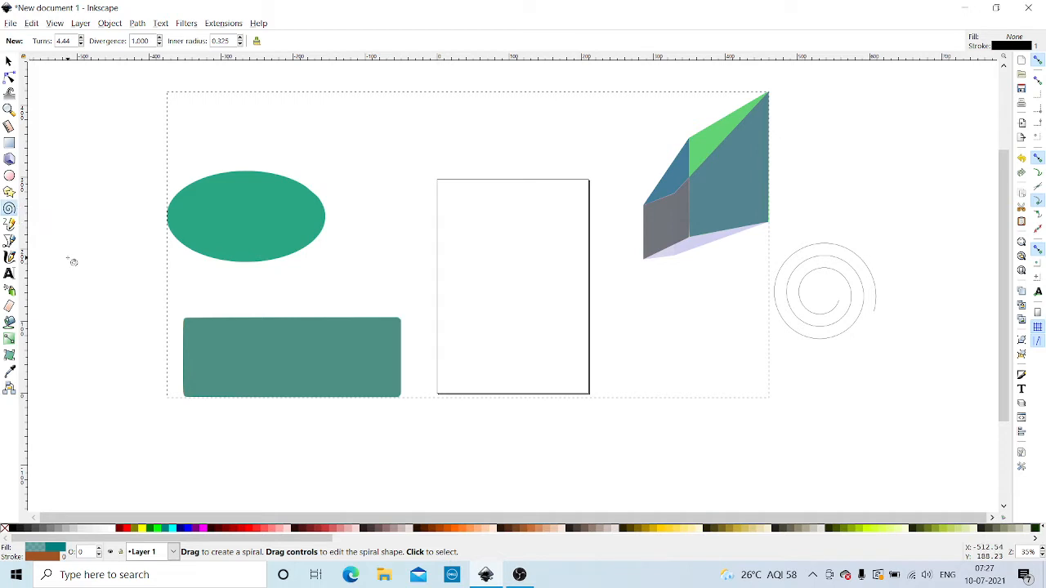
left_click(814, 313)
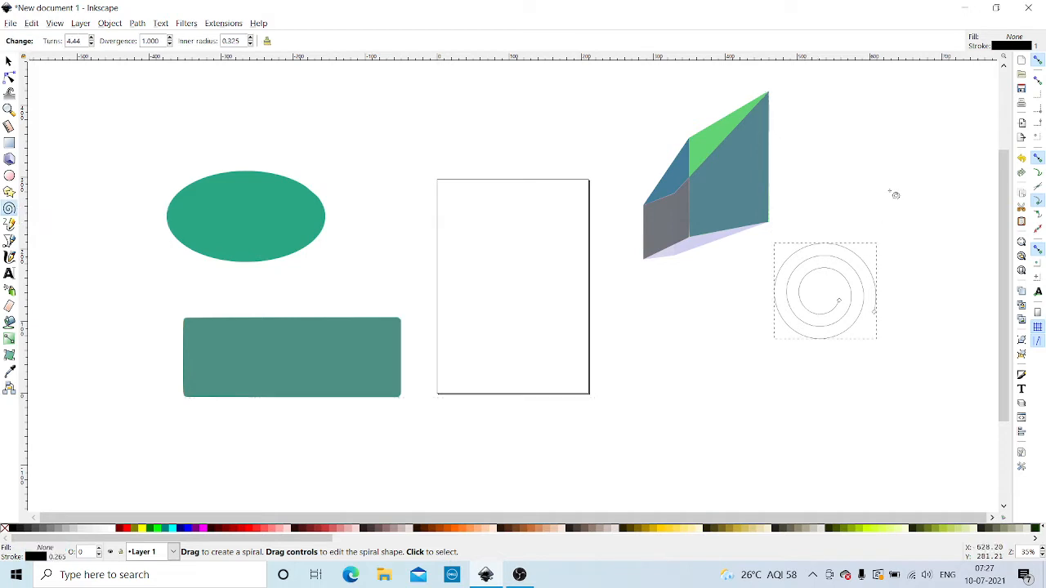
key("exclam")
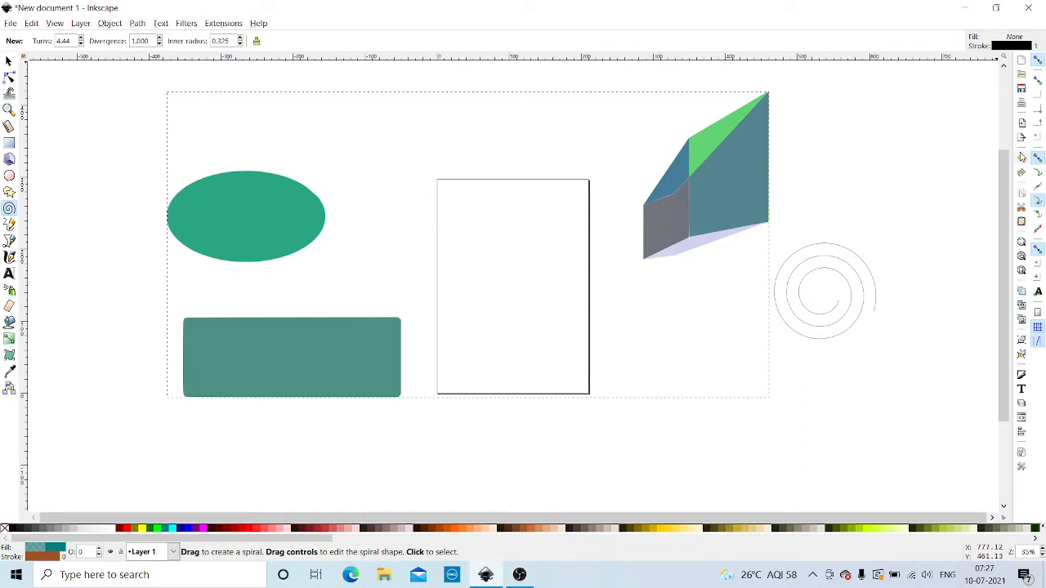
Step: Undo the spiral and all the teal bucket fills added to the ellipse, the rectangle and the 3D box
left_click(1021, 158)
left_click(1022, 158)
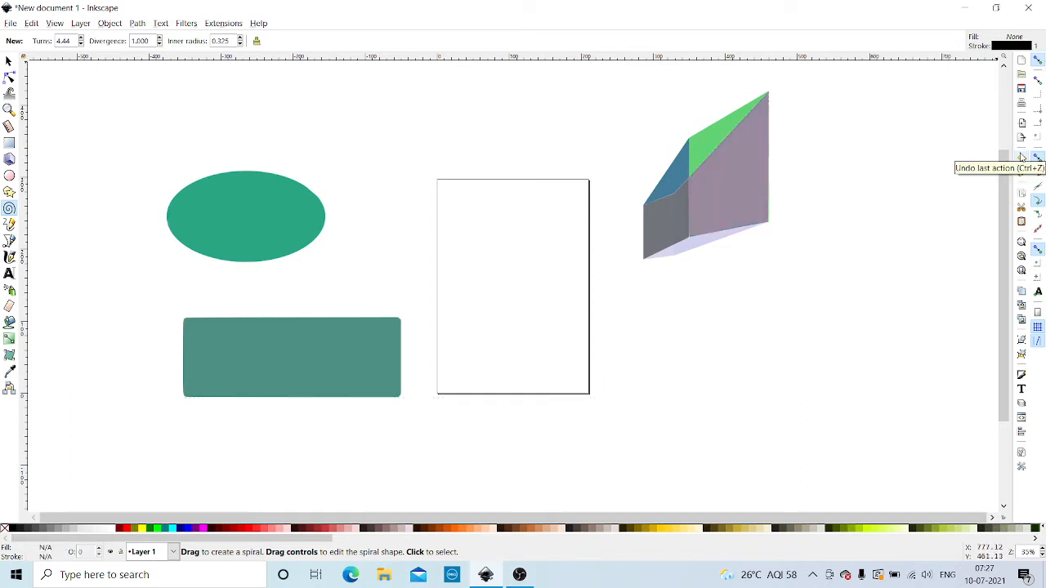
left_click(1022, 157)
left_click(1021, 158)
left_click(1021, 157)
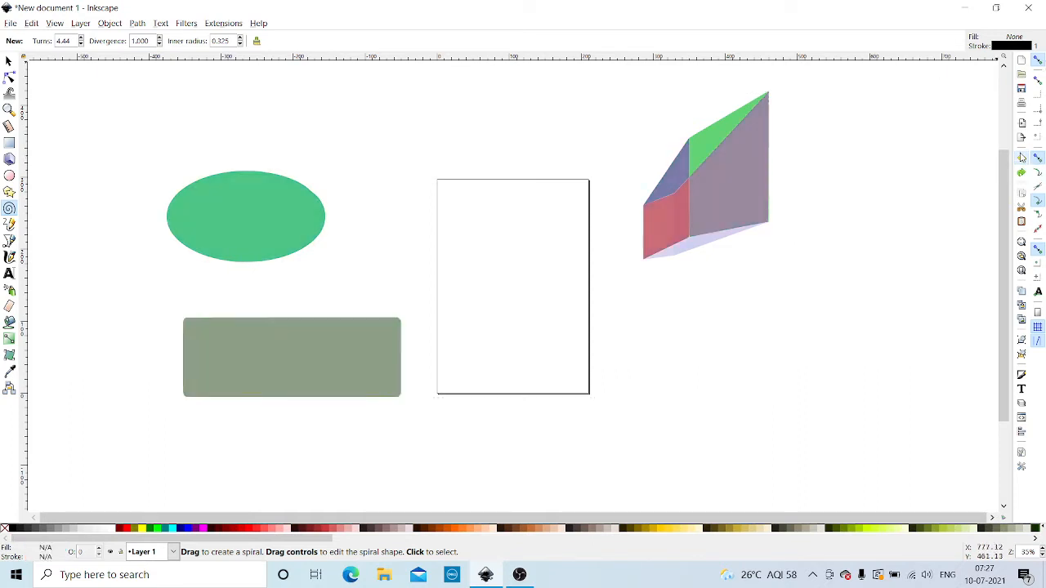
left_click(1022, 158)
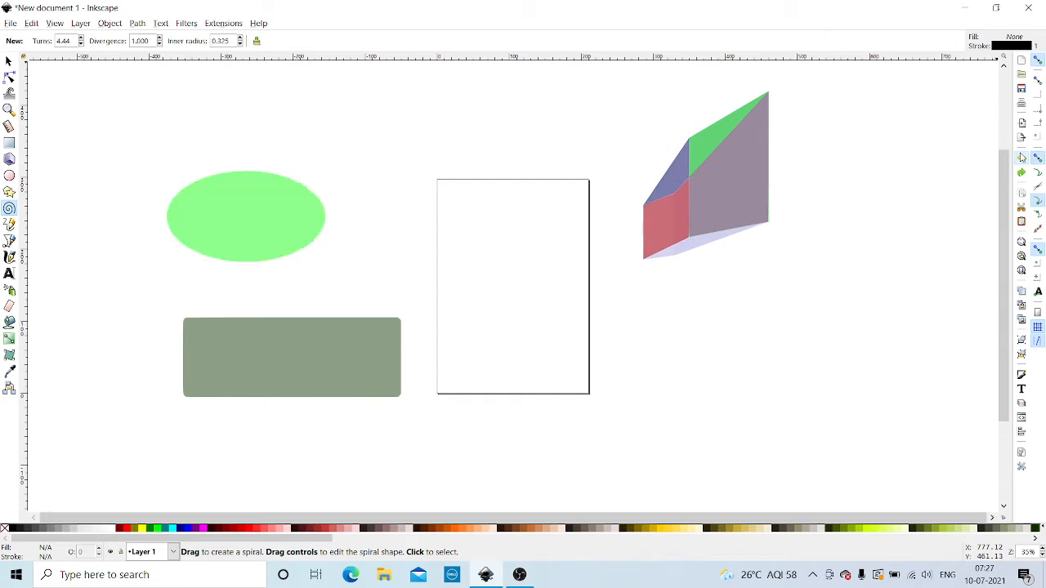
Step: Select the ellipse, the rectangle and the 3D box's faces in turn to check their separate fills
left_click(290, 231)
left_click(280, 357)
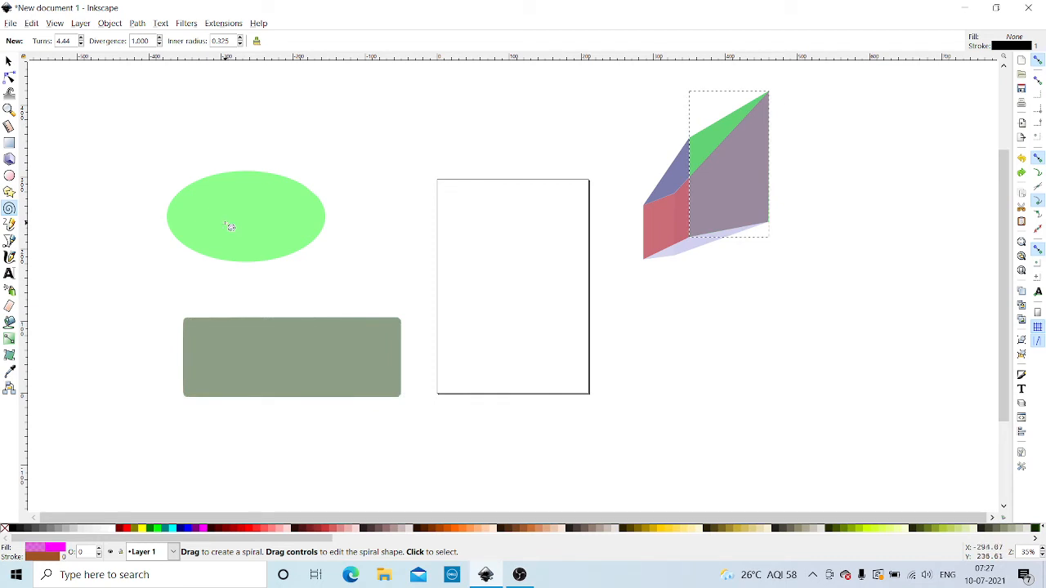
left_click(228, 226)
left_click(241, 342)
left_click(669, 186)
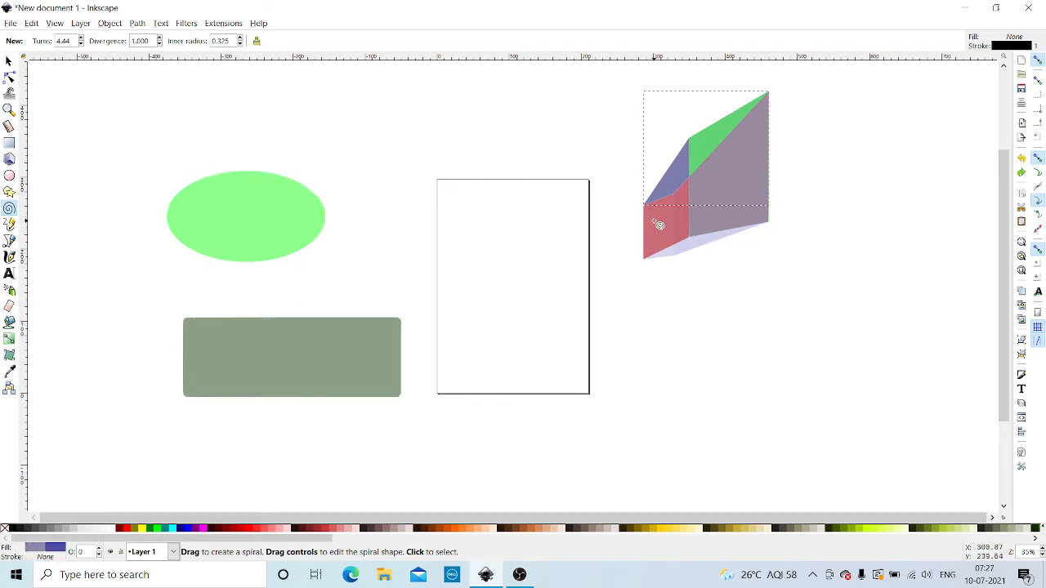
left_click(658, 220)
left_click(733, 180)
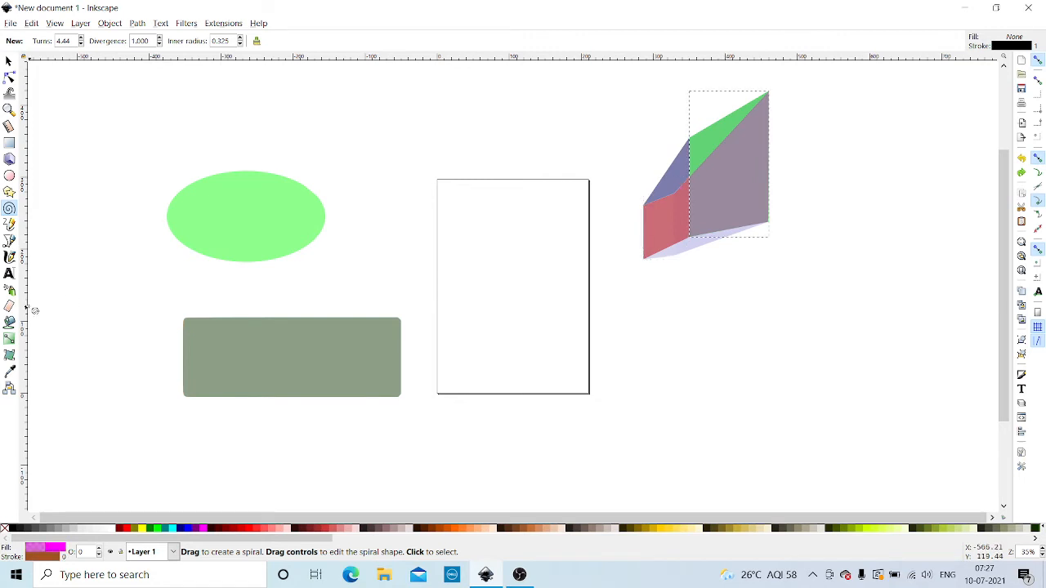
left_click(246, 196)
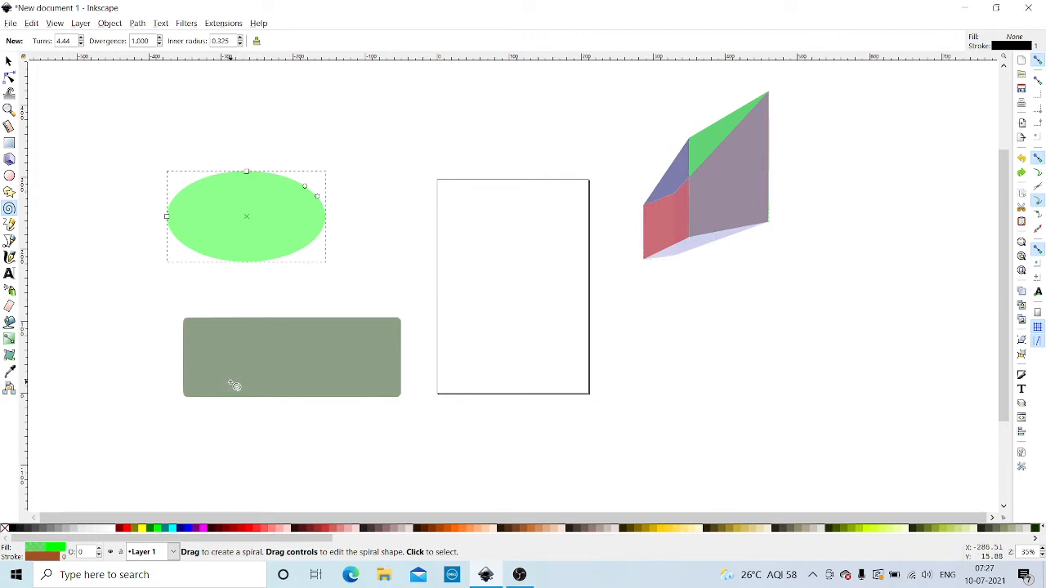
Step: Recolour the rectangle's fill through dark red, #FFD5D5, brown and Aqua, finishing with #2B0000
left_click(233, 377)
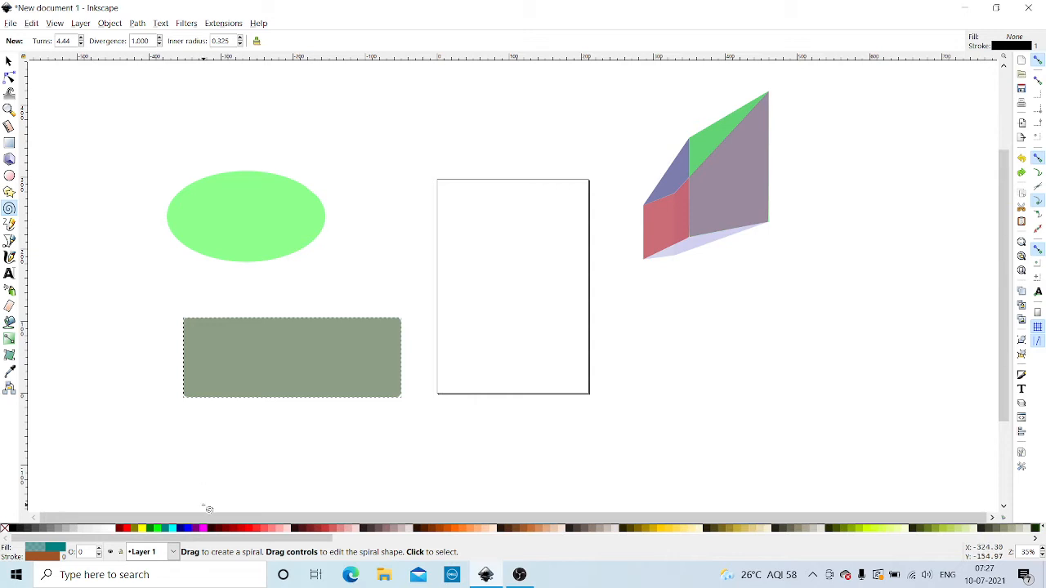
left_click(219, 529)
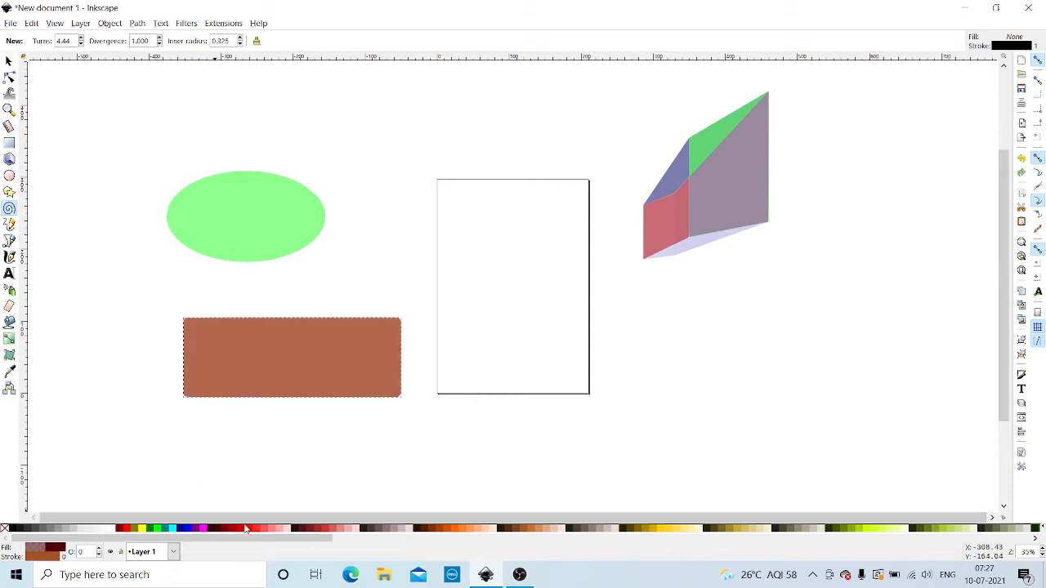
left_click(287, 530)
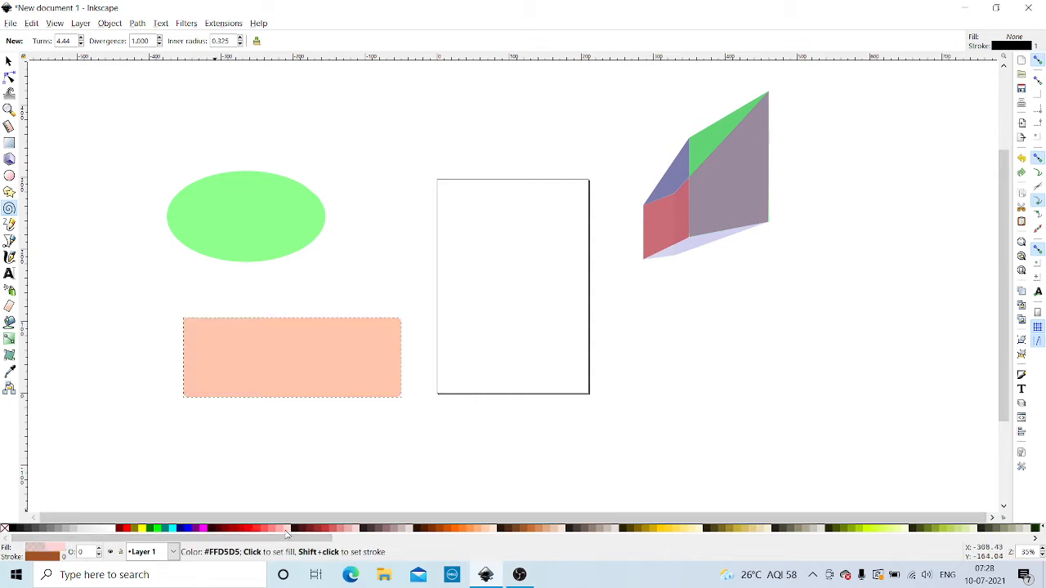
left_click(435, 530)
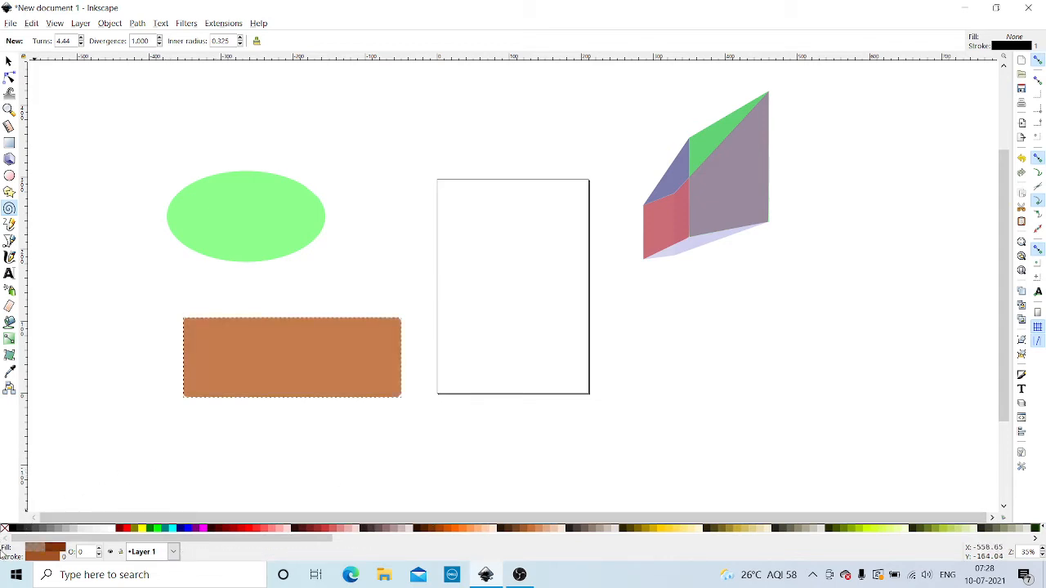
left_click(171, 529)
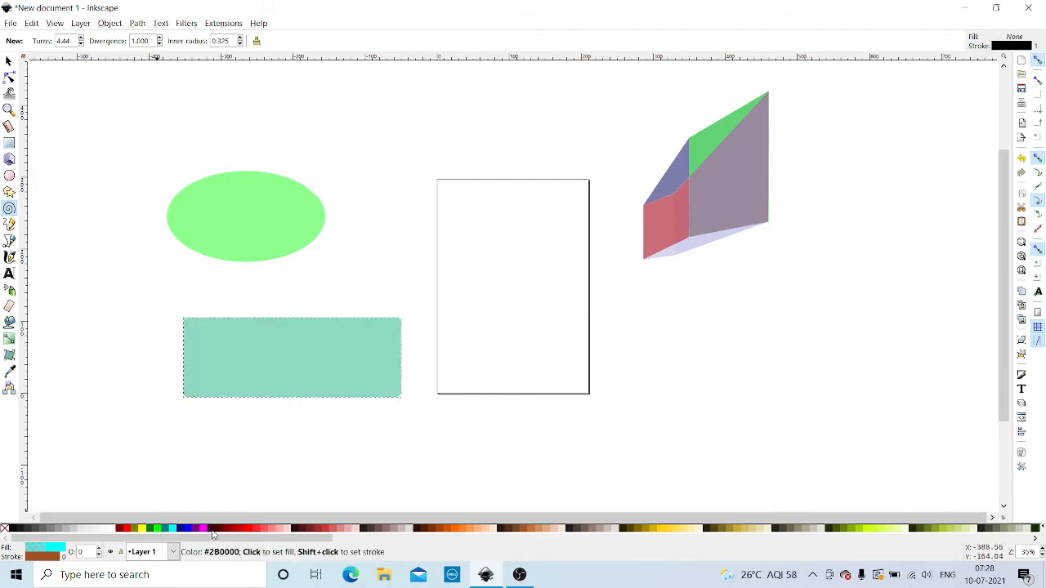
key("ctrl+z")
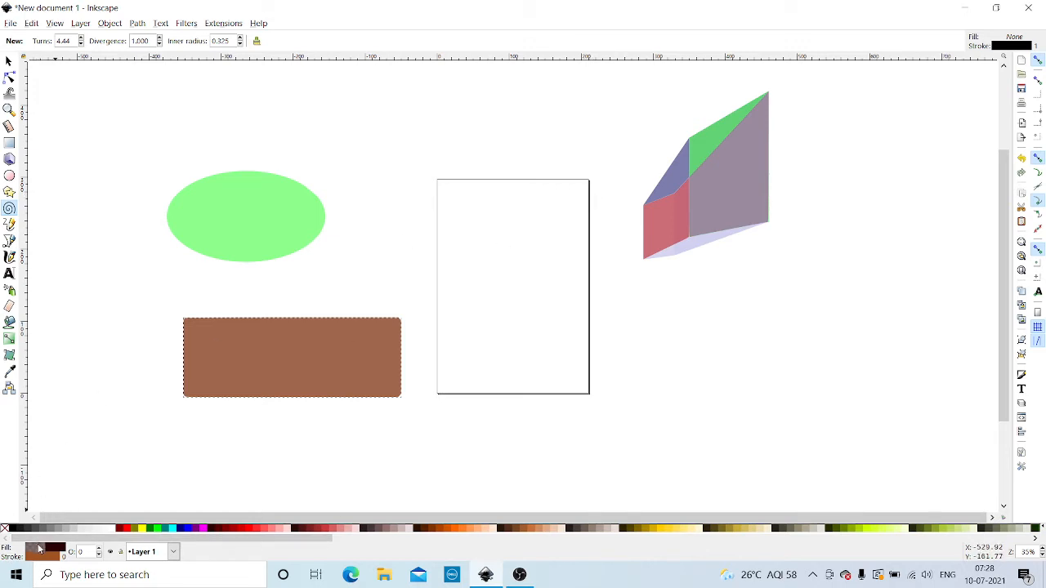
Step: Open the rectangle's fill settings and try a linear and a radial gradient, finishing with a mesh gradient
left_click(39, 549)
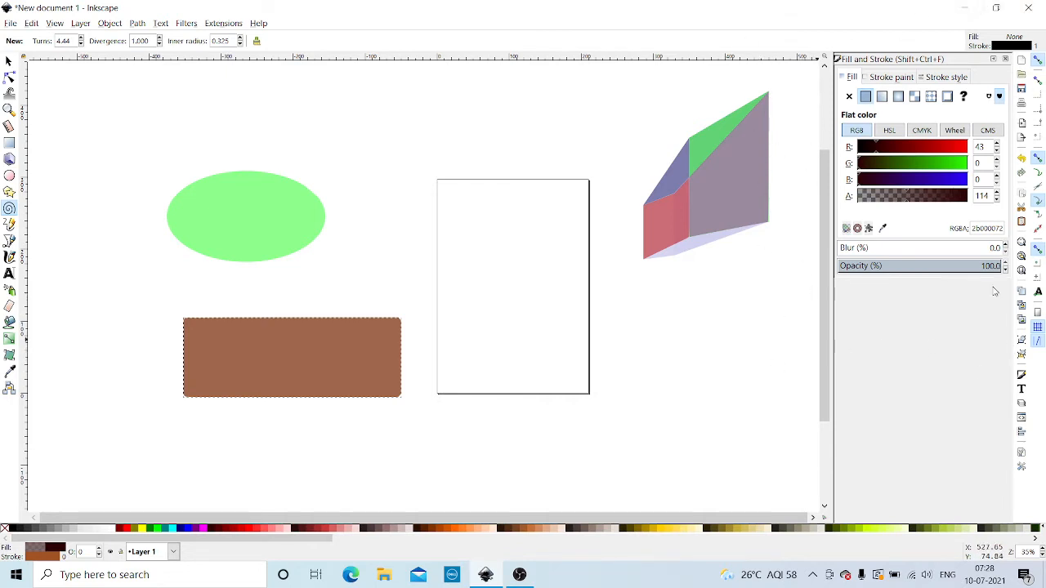
left_click(883, 96)
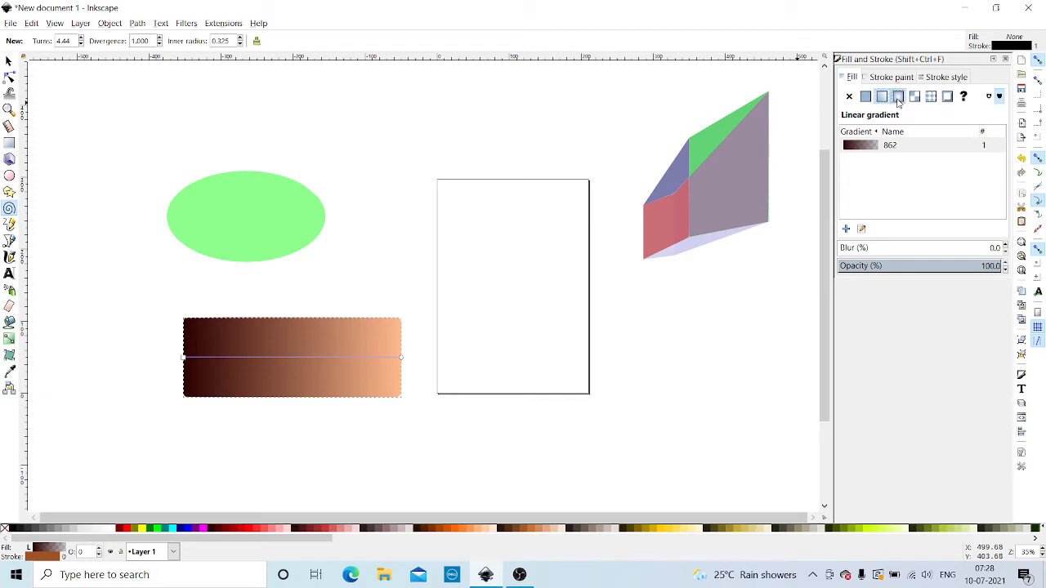
left_click(898, 97)
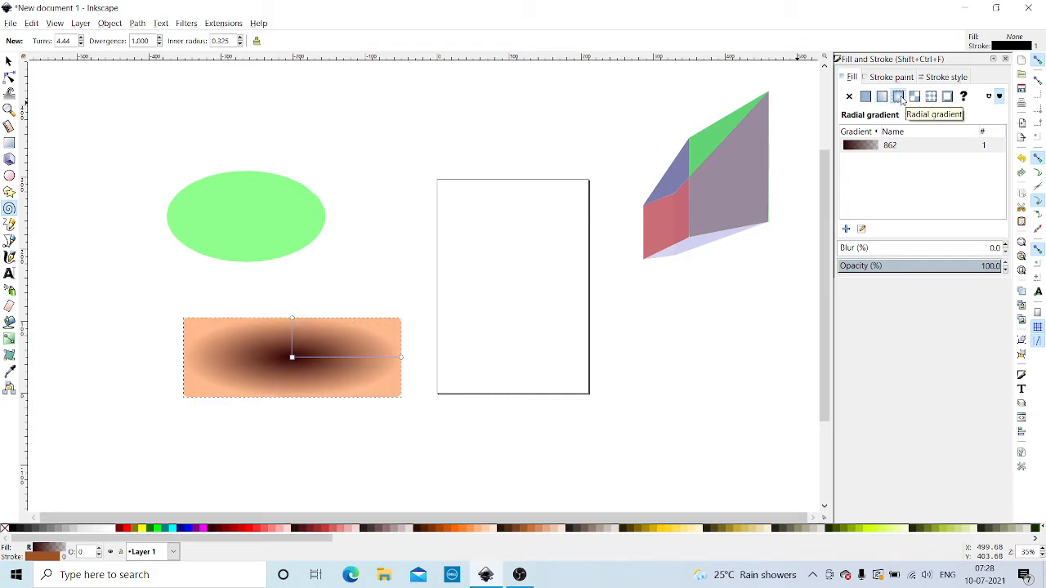
left_click(915, 97)
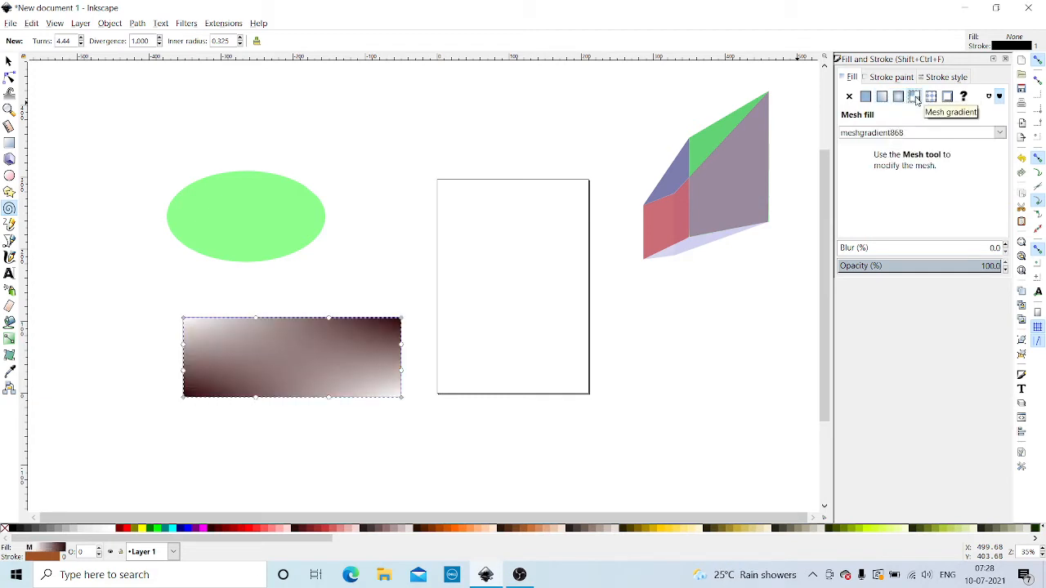
Step: Try a Stripes 1:1 pattern and a swatch fill with magenta 22 and black 33 on the rectangle, returning to the striped pattern
left_click(931, 96)
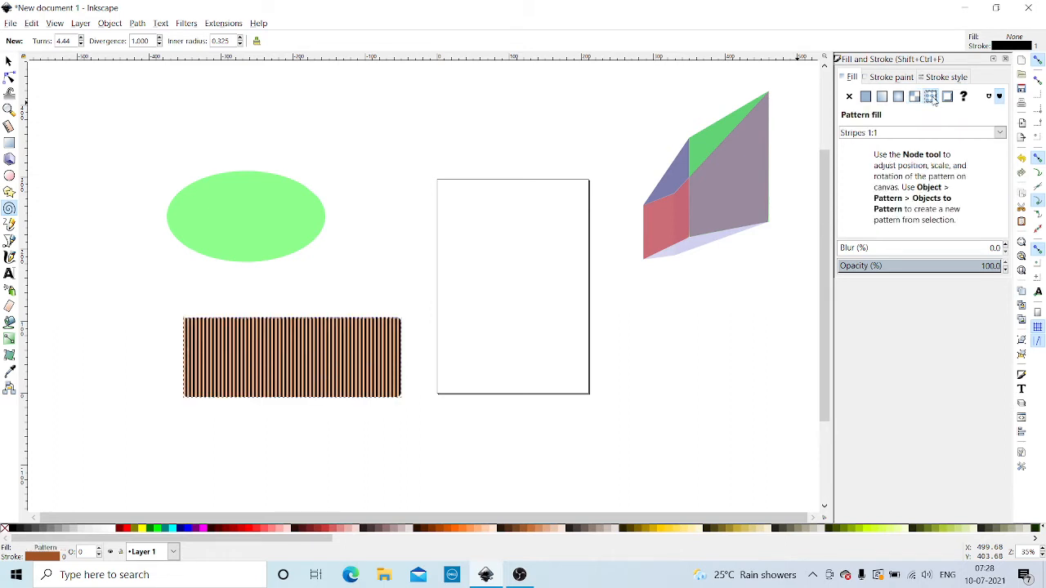
left_click(947, 97)
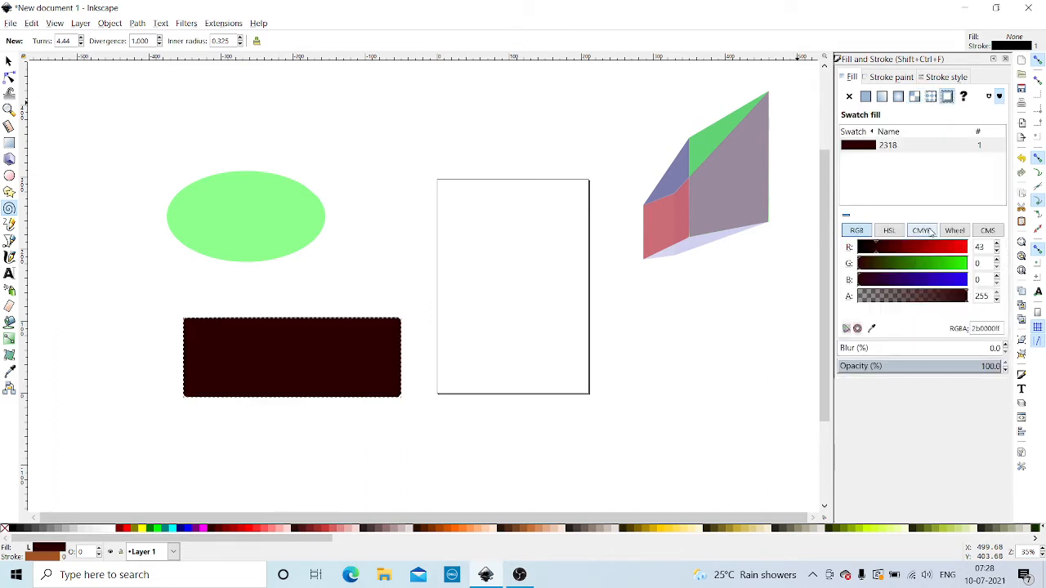
left_click(931, 233)
left_click(896, 296)
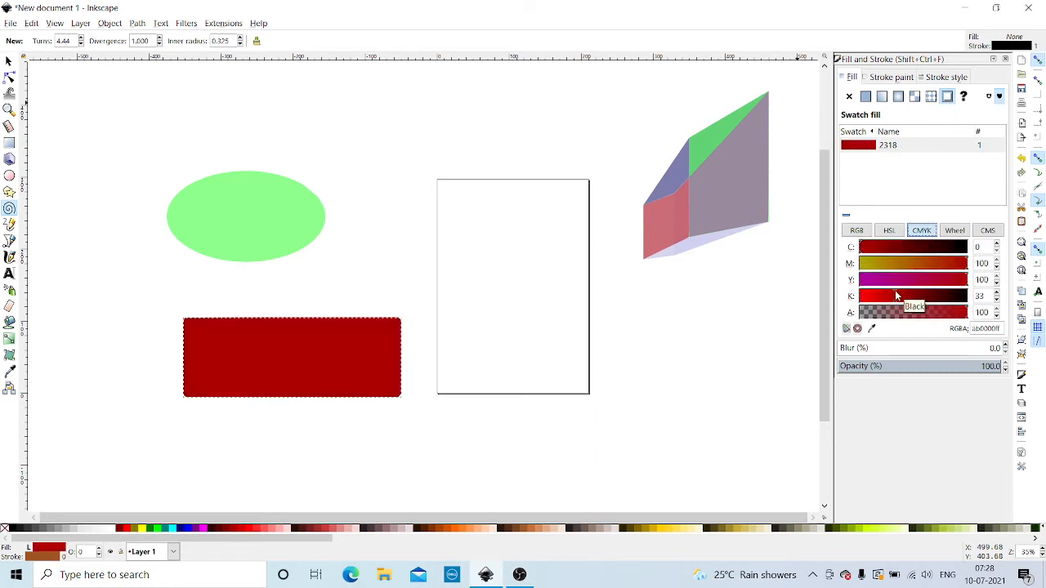
left_click(883, 263)
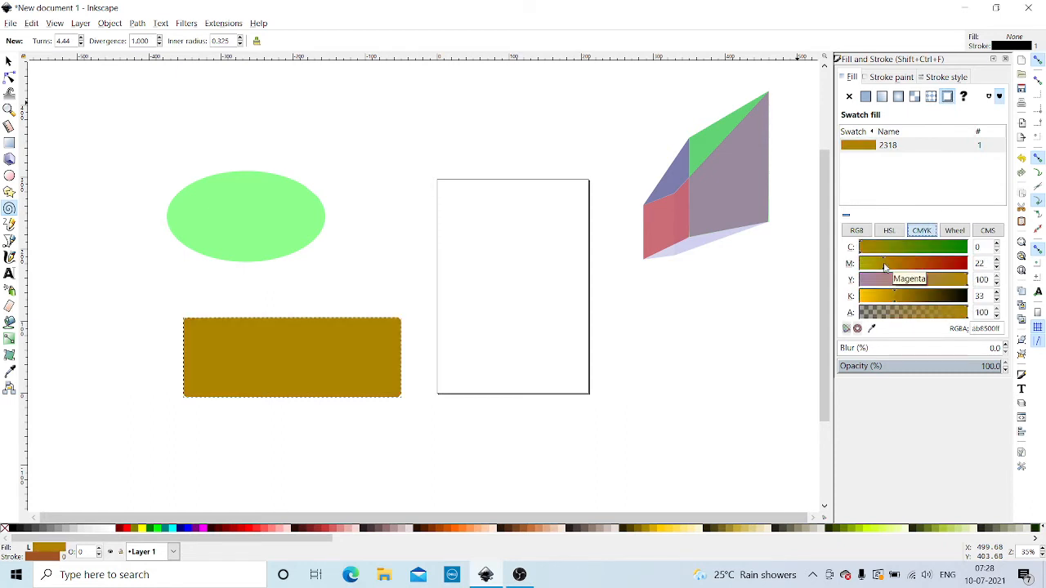
left_click(933, 96)
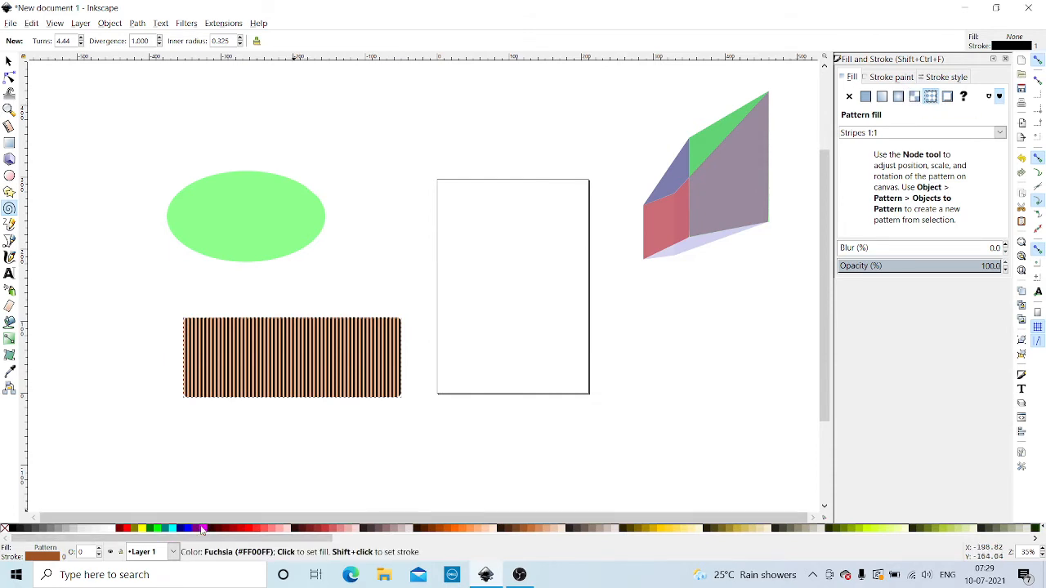
Step: Fill the rectangle with Fuchsia, try linear, radial and mesh gradients and the pattern, then flat bright green, finishing with the Stripes 1:1 pattern
left_click(201, 530)
left_click(885, 97)
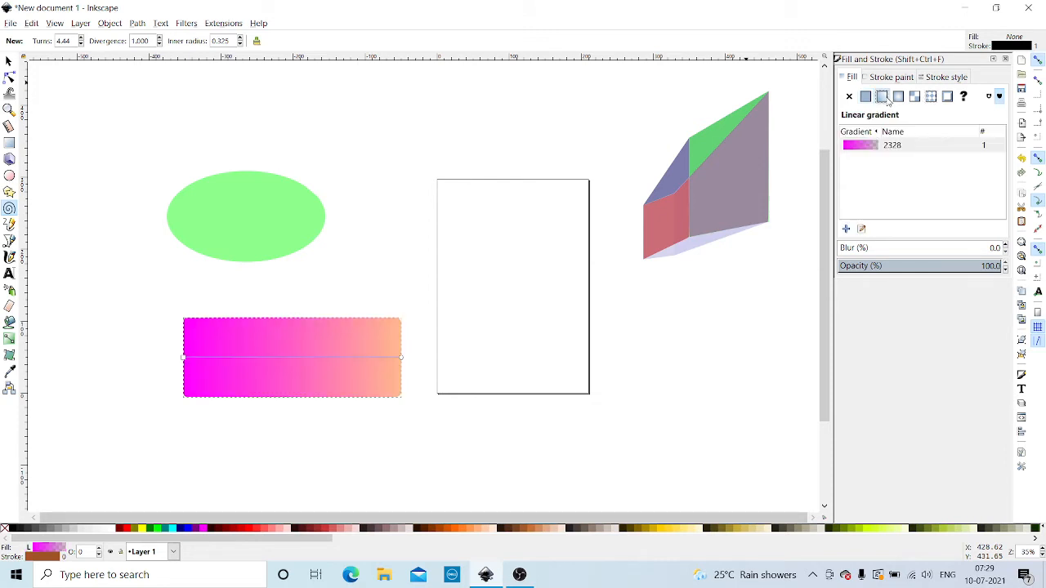
left_click(898, 96)
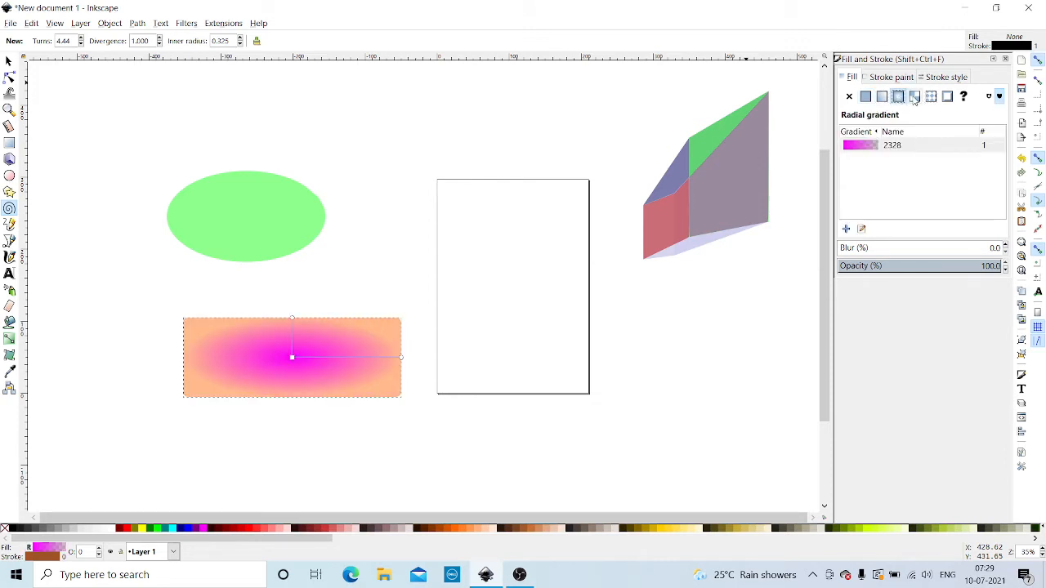
left_click(914, 97)
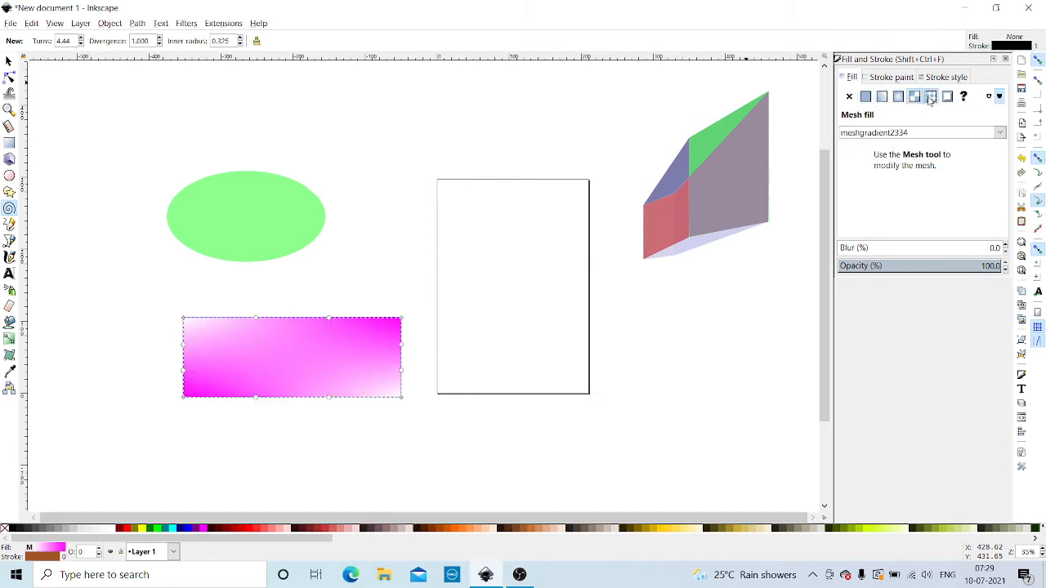
left_click(931, 98)
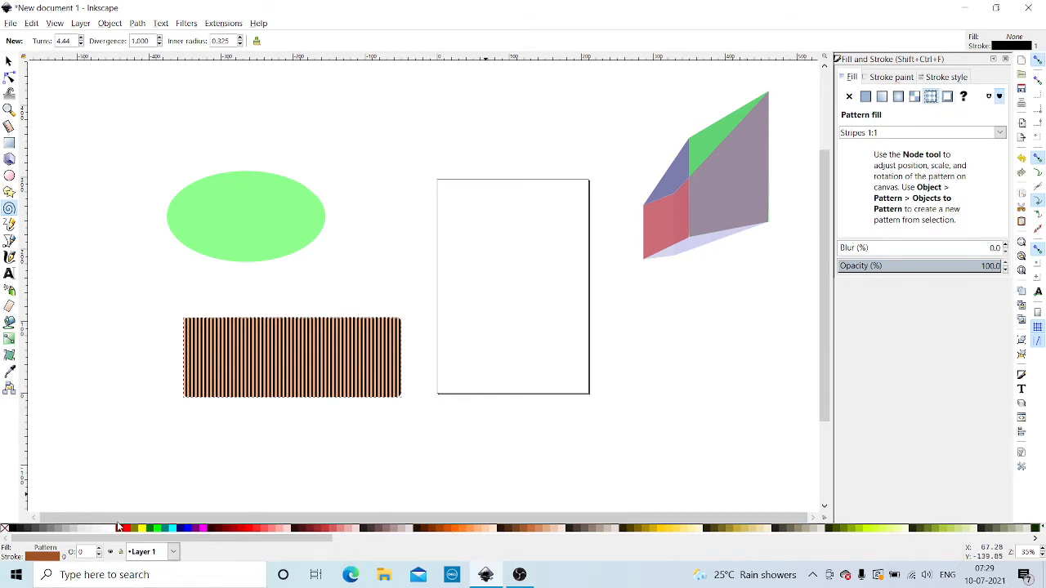
left_click(161, 530)
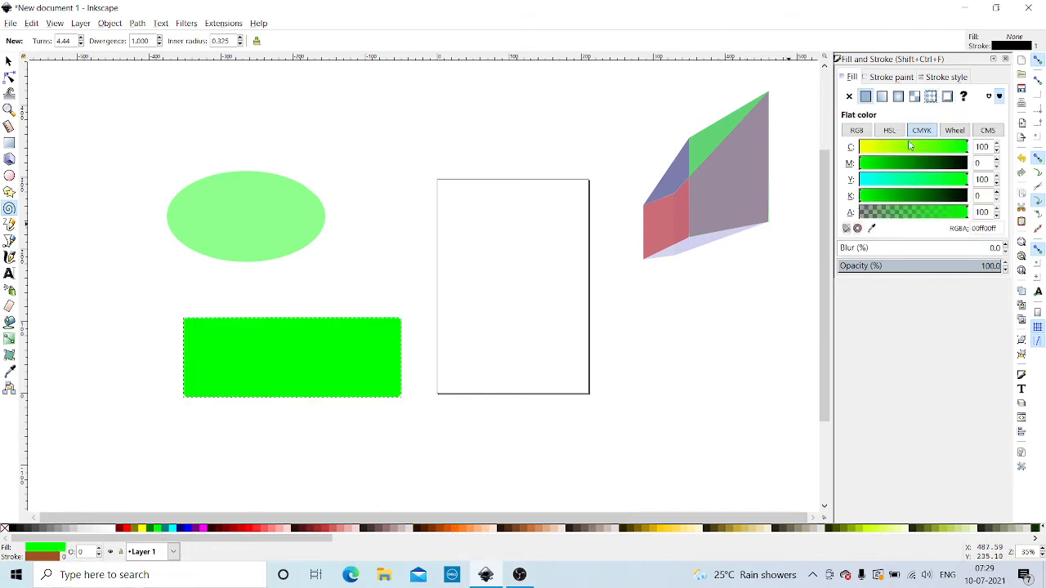
left_click(931, 97)
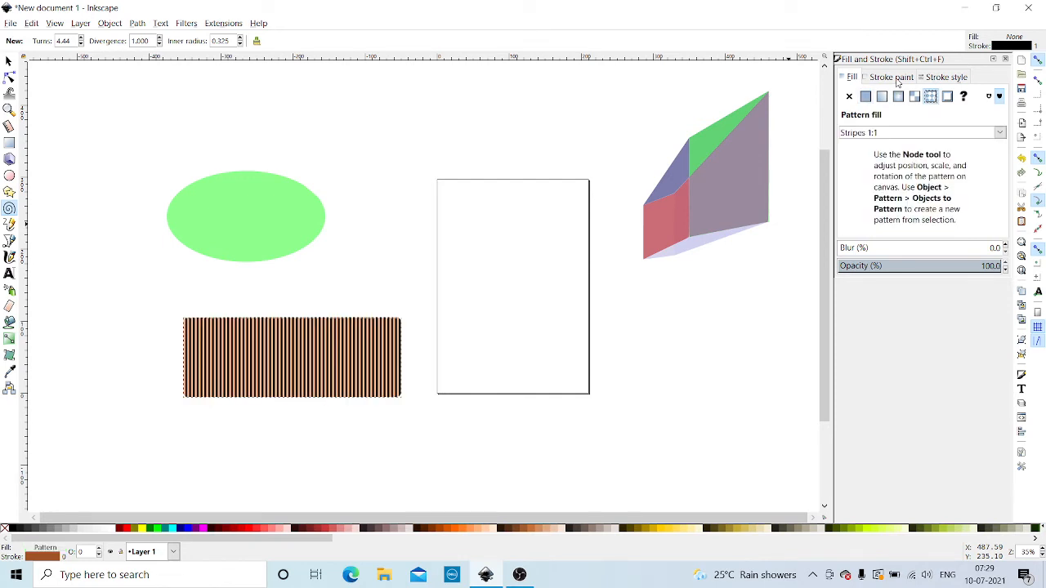
Step: Set the rectangle's flat stroke colour to green 189 and blue 178, and its stroke width to 13 mm
left_click(900, 78)
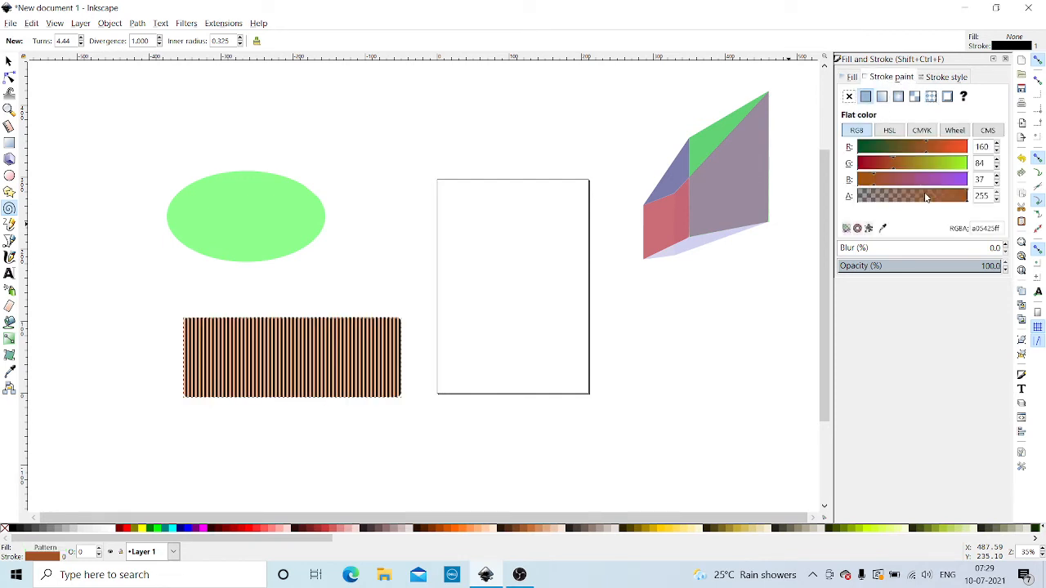
left_click(922, 165)
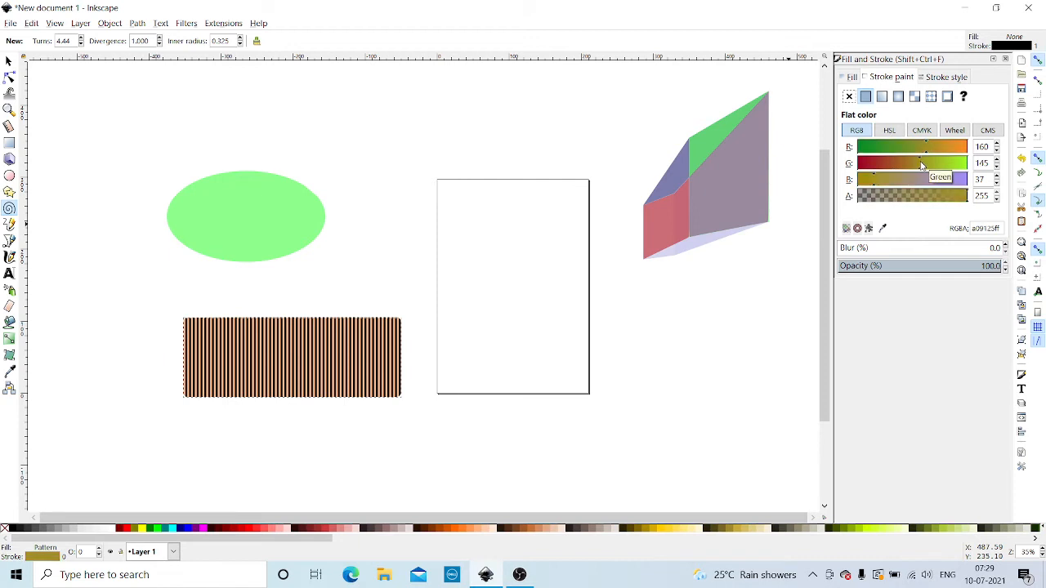
left_click(940, 165)
left_click(934, 175)
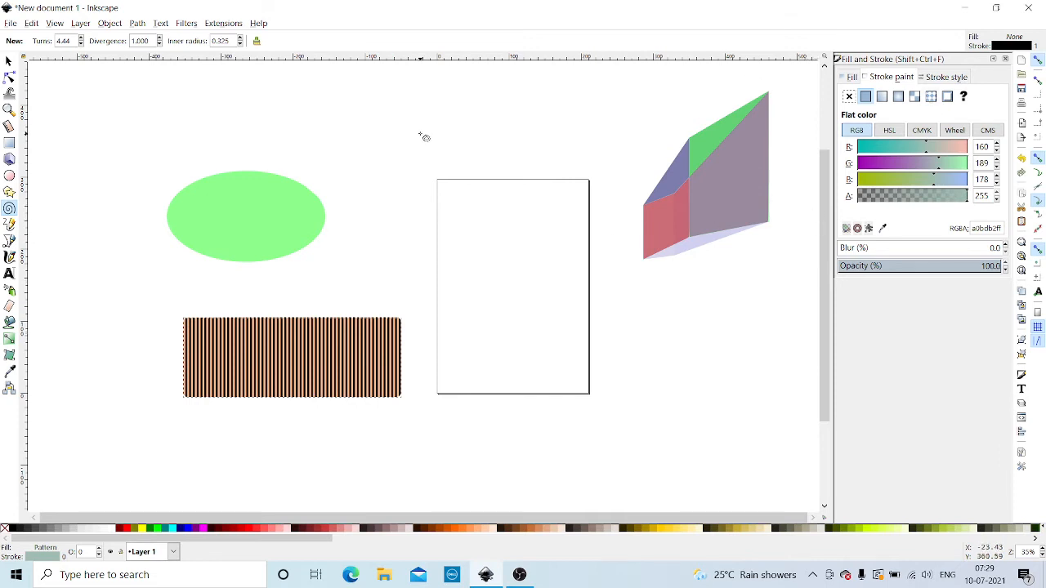
left_click(948, 77)
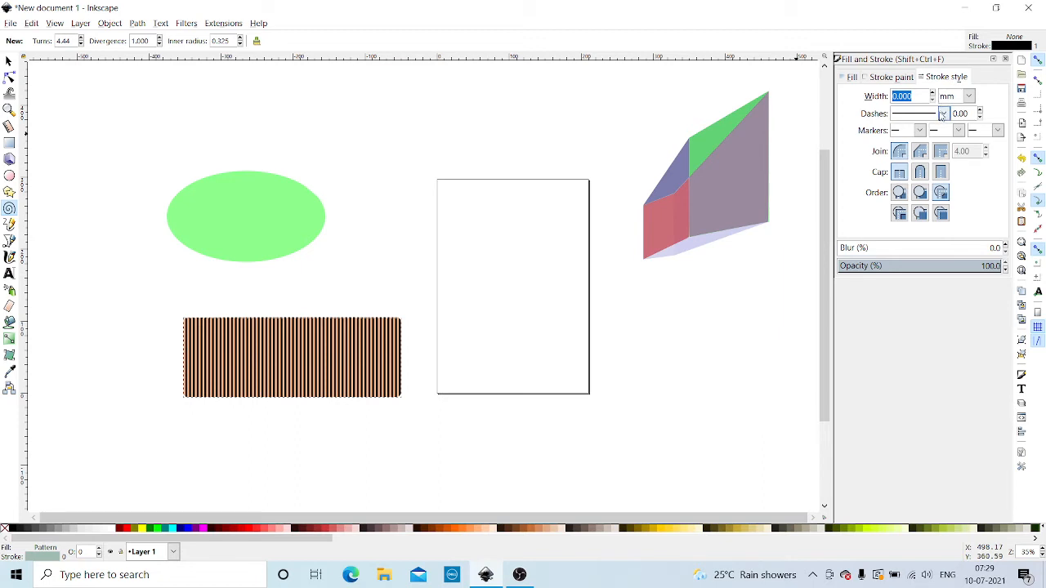
left_click_drag(933, 93, 934, 93)
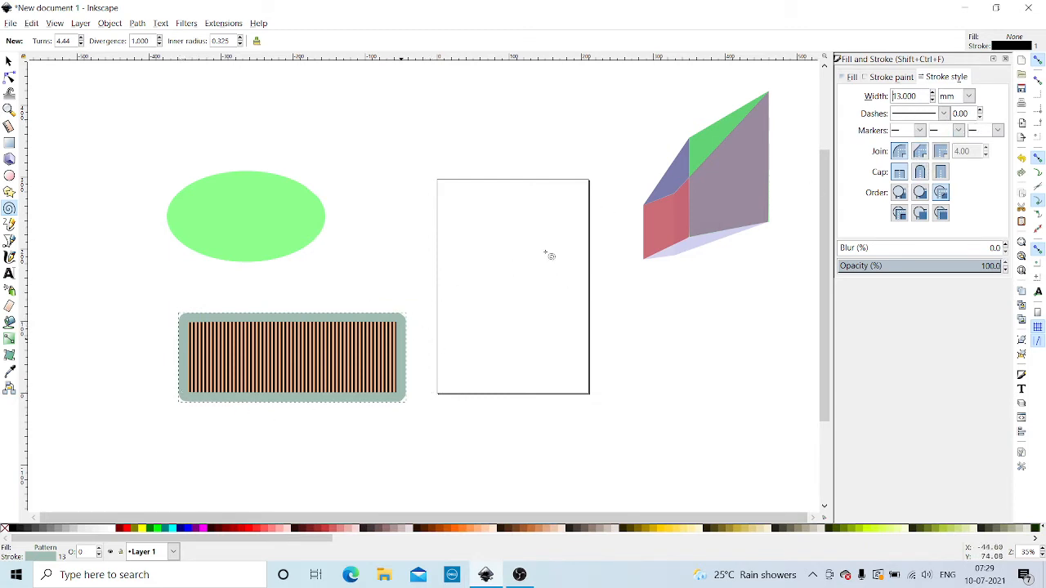
Step: Try a dotted and a long-dash pattern on the rectangle's stroke, finishing with widely spaced short dashes
left_click(944, 113)
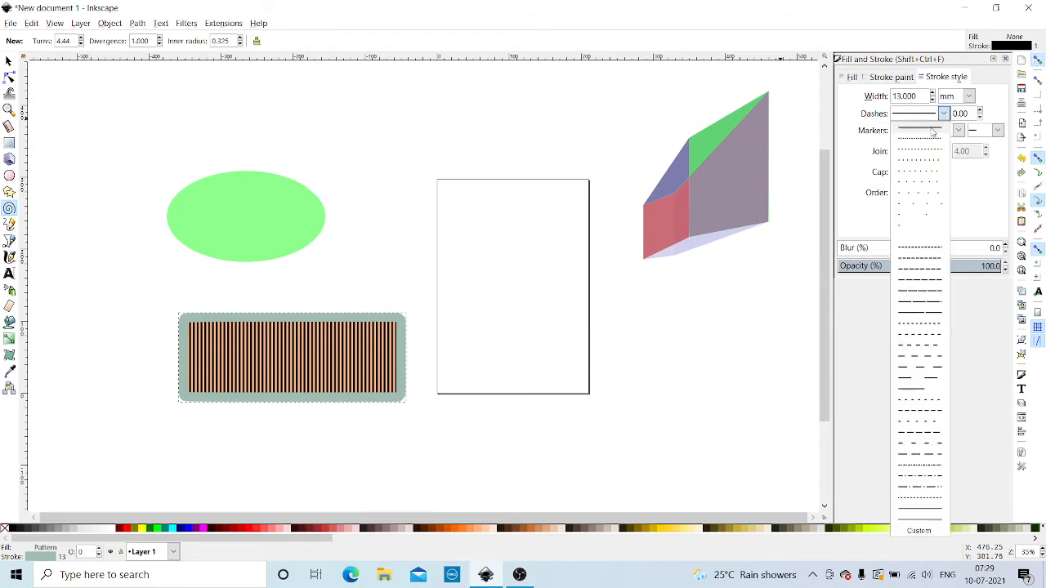
left_click(925, 147)
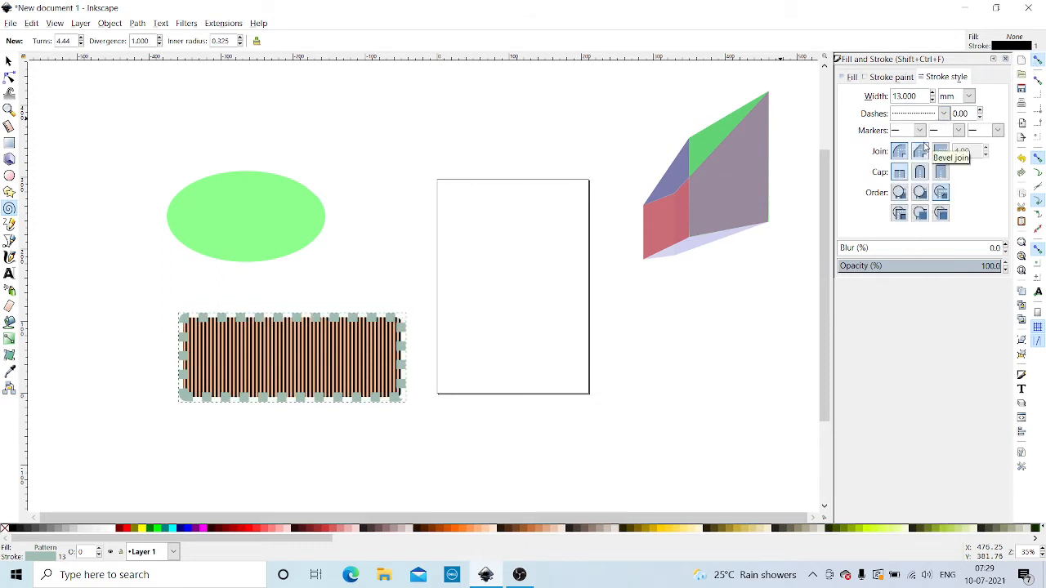
left_click(945, 114)
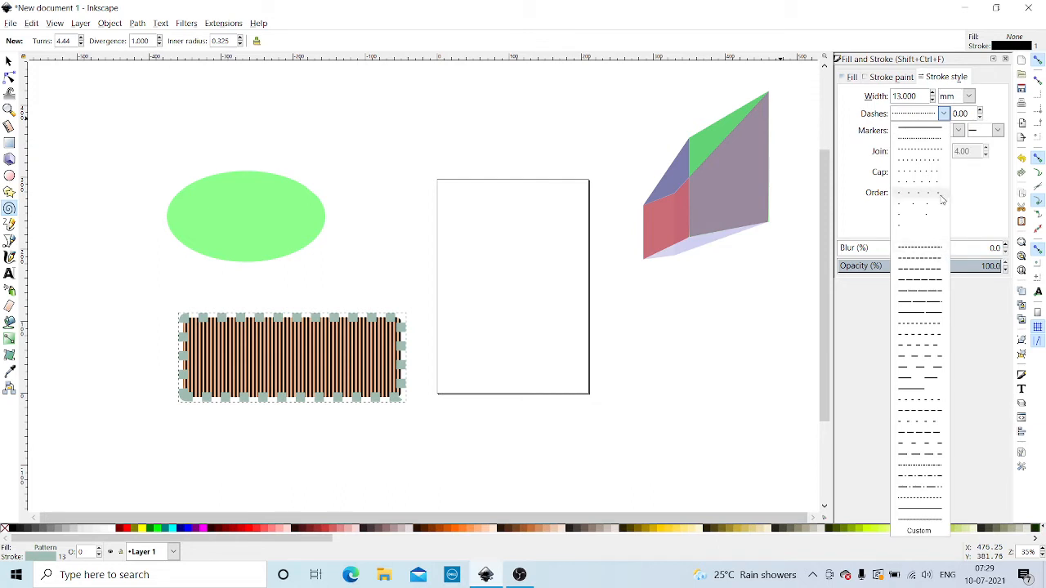
left_click(916, 316)
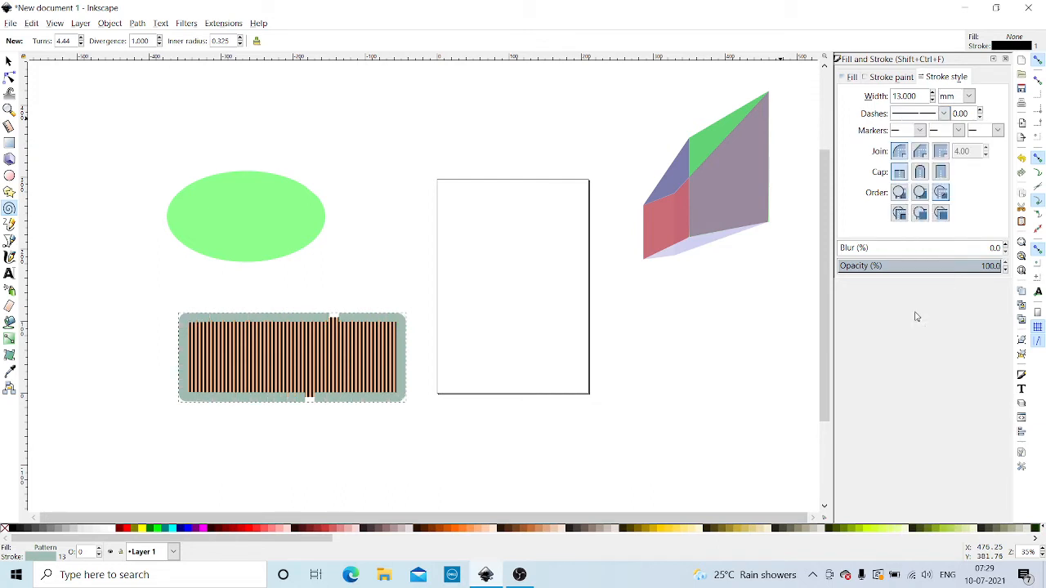
left_click(945, 113)
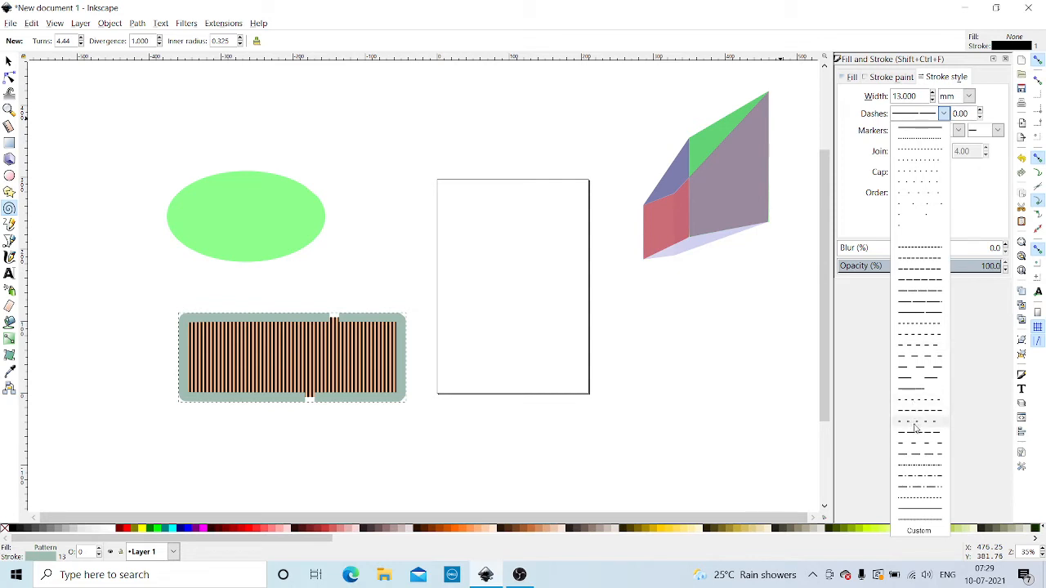
left_click(916, 423)
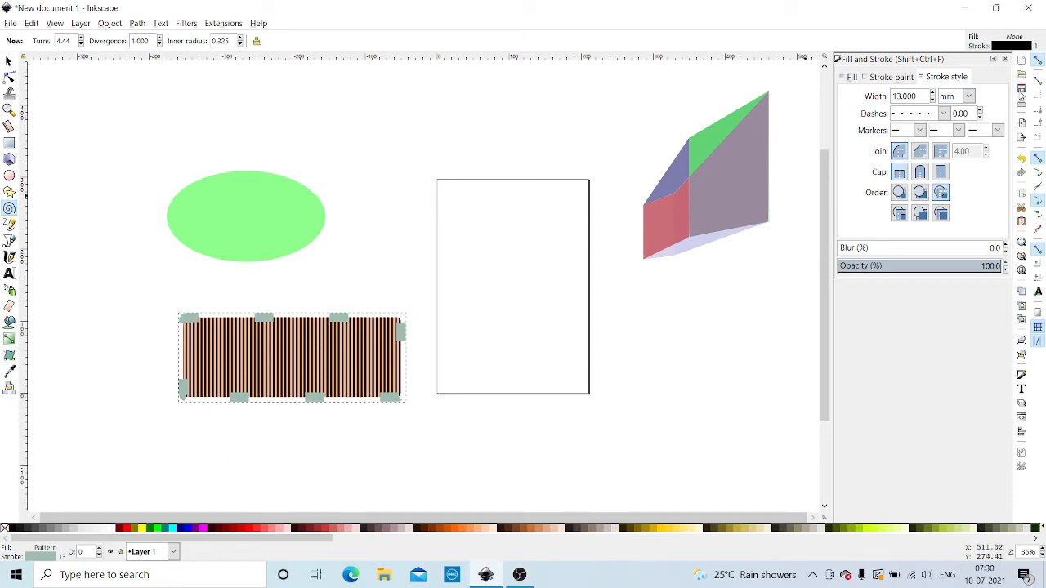
Step: Give the rectangle's stroke a bevel join and place the stroke behind the fill
left_click(902, 154)
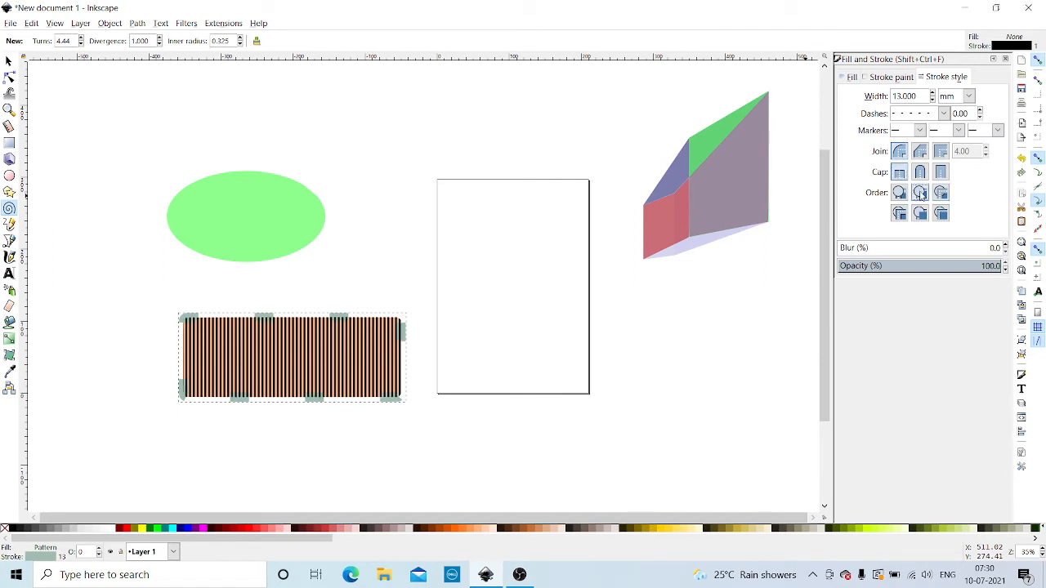
left_click(920, 154)
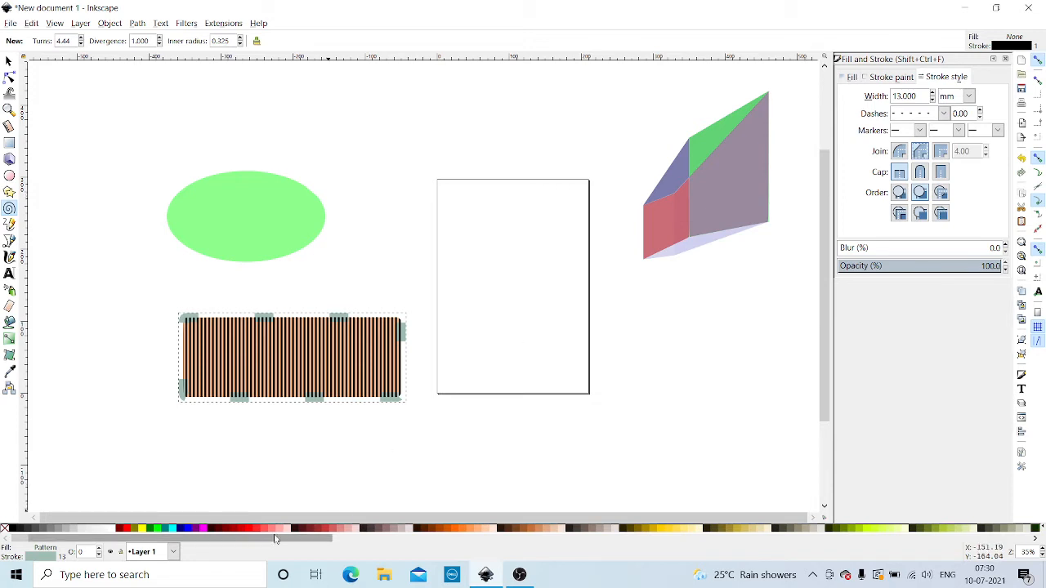
Step: Recolour the rectangle's fill from the palette through Fuchsia, bright red and dark red, finishing with a salmon pink
left_click(203, 529)
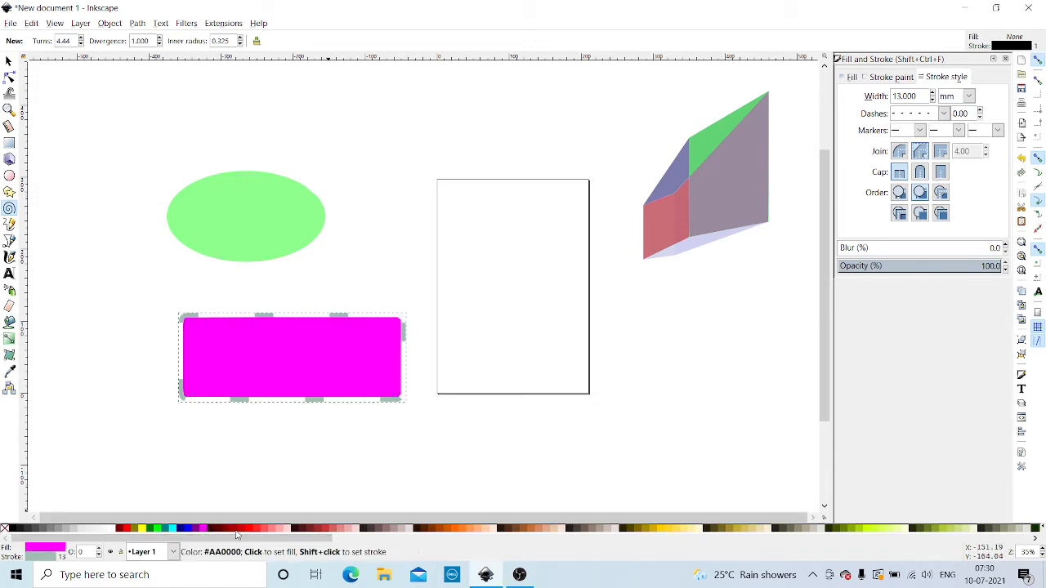
left_click(236, 532)
left_click(248, 531)
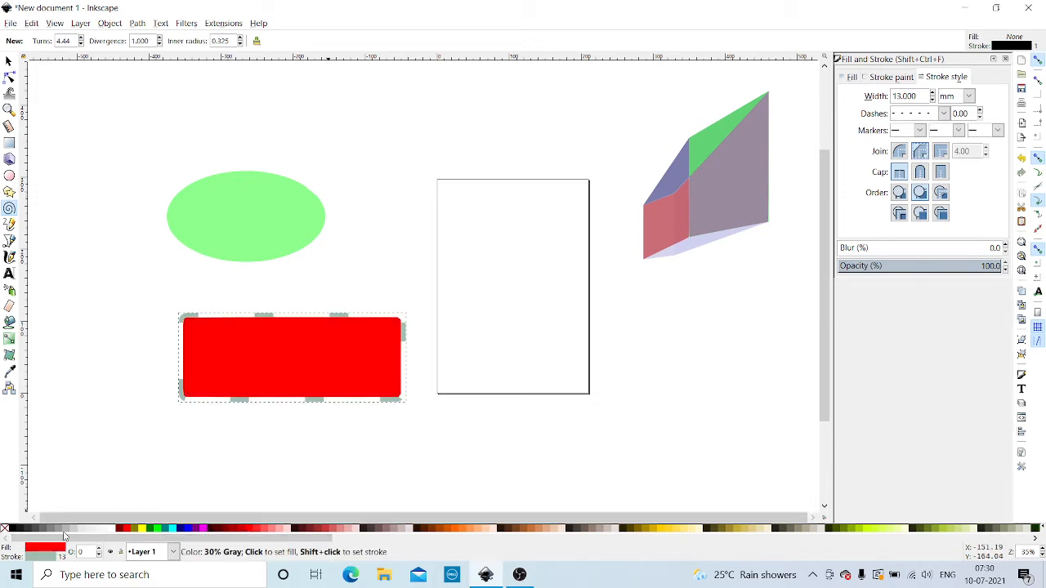
left_click(37, 561)
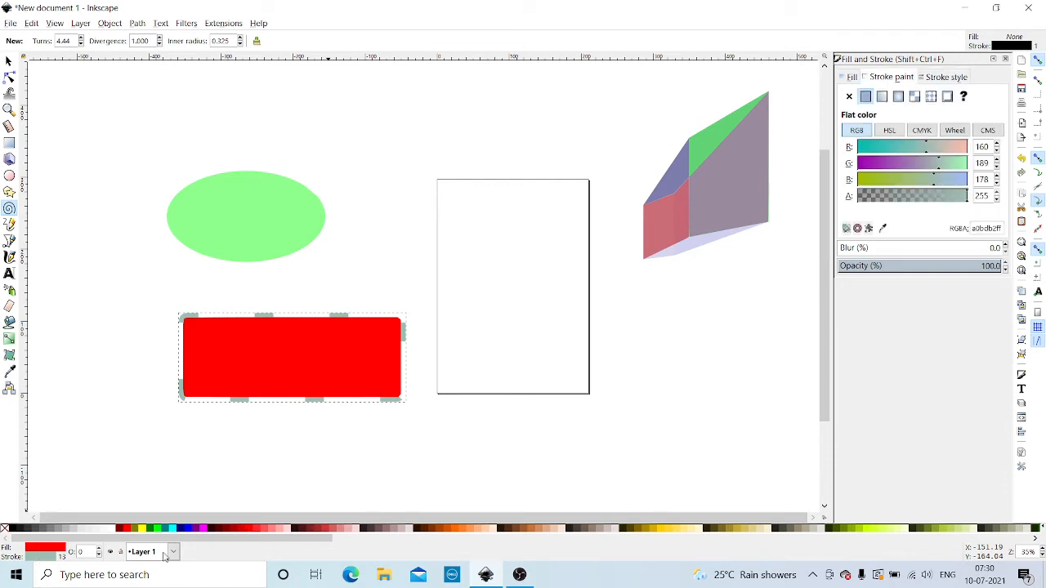
left_click(305, 532)
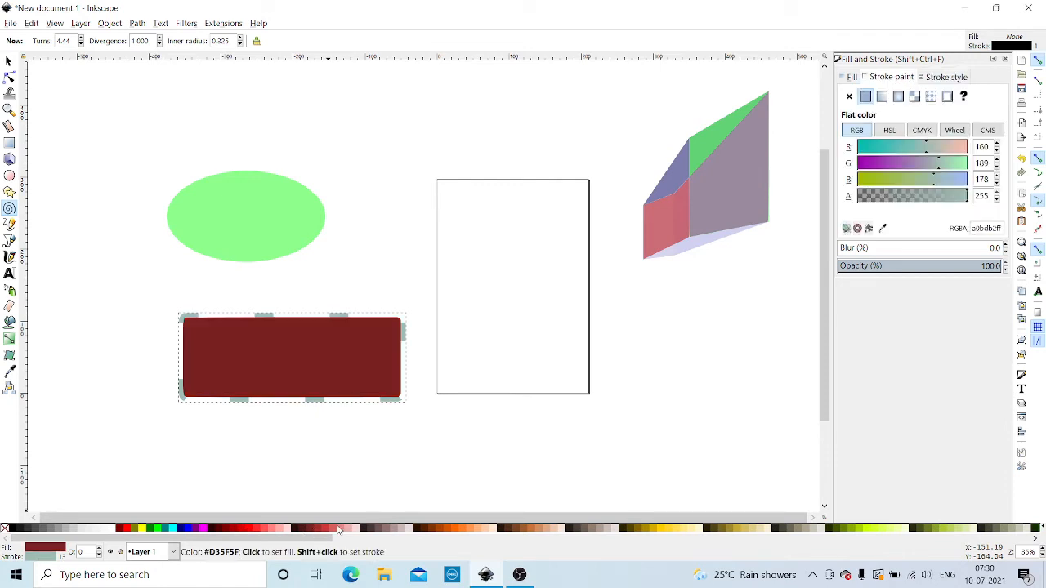
left_click(339, 531)
Step: Try radial gradient, mesh and pattern paints on the rectangle's stroke, finishing with a swatch paint whose alpha is 65
left_click(939, 77)
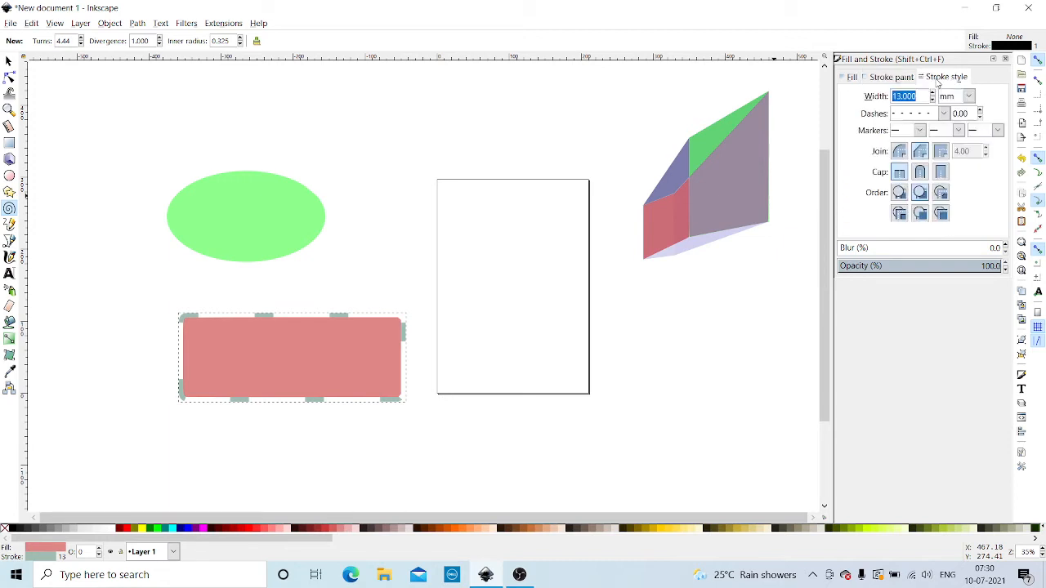
left_click(891, 77)
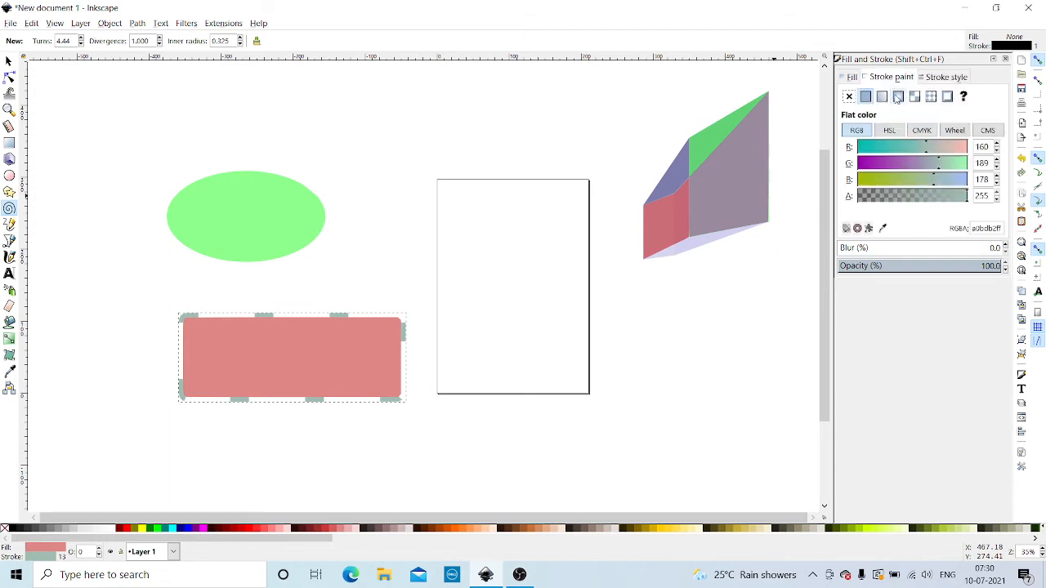
left_click(899, 97)
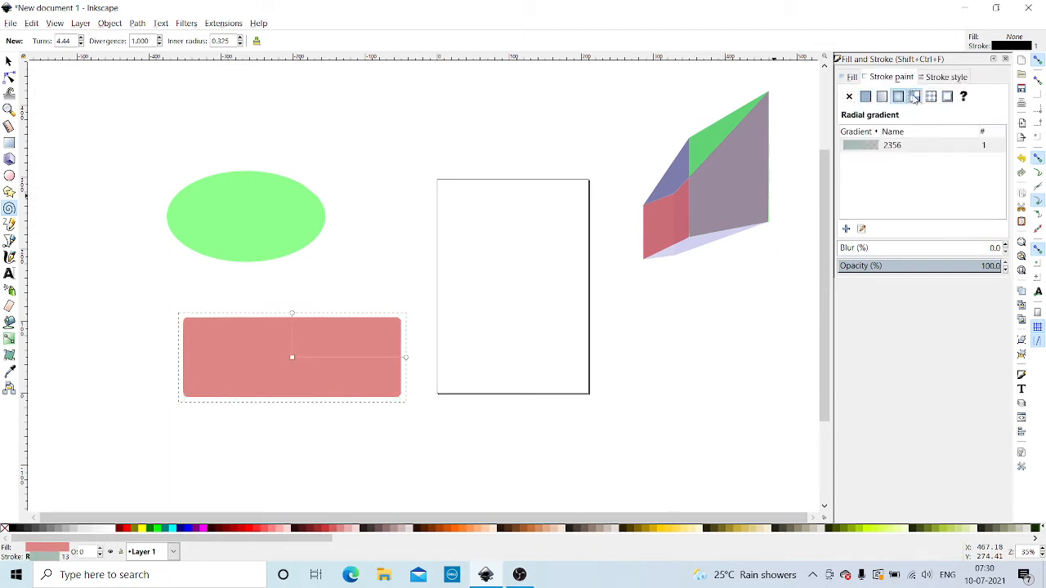
left_click(914, 97)
left_click(931, 97)
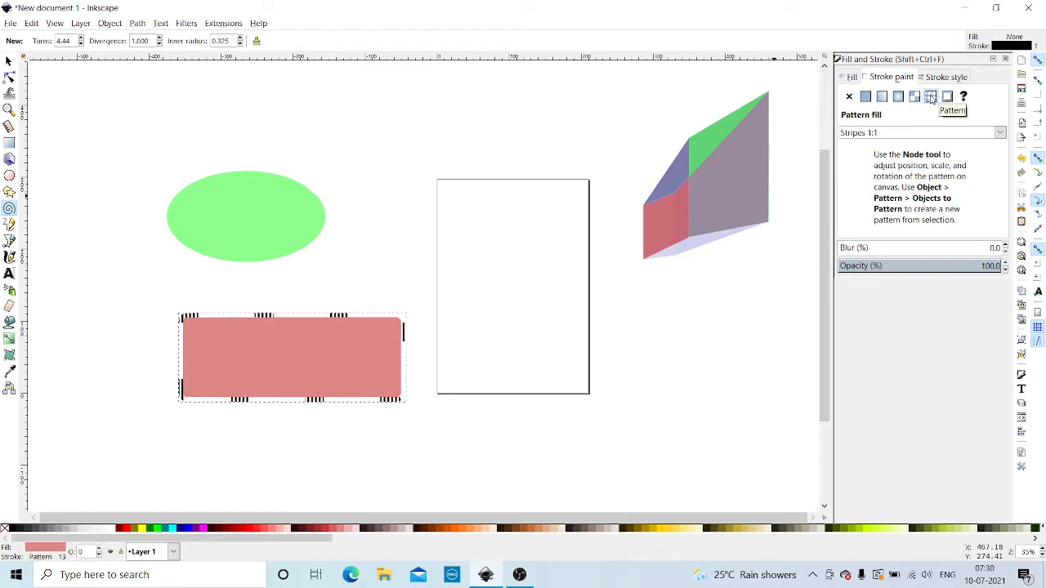
left_click(947, 97)
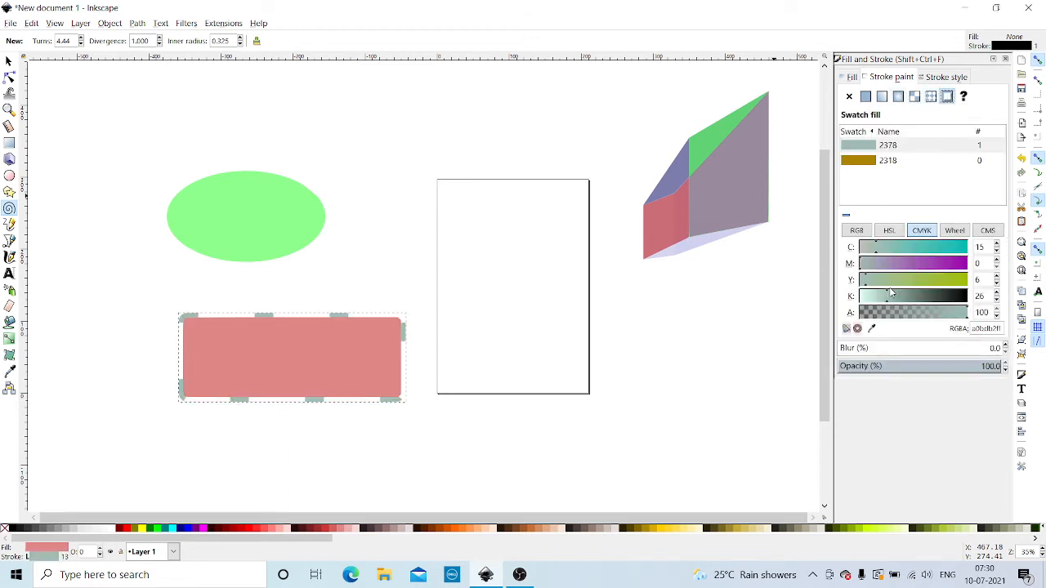
left_click(929, 316)
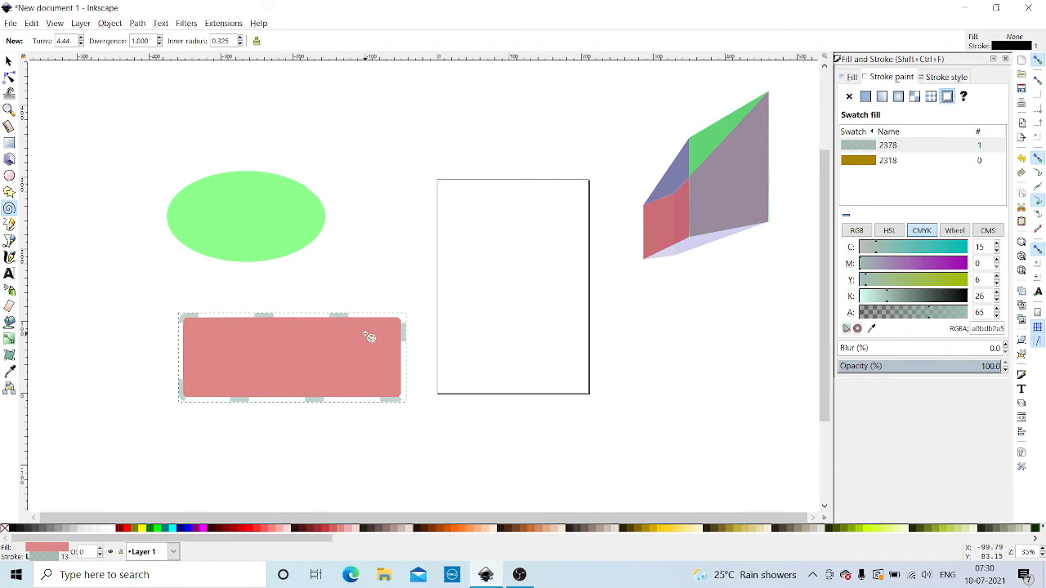
Step: Give the green ellipse a stroke 11.7 mm wide
left_click(282, 229)
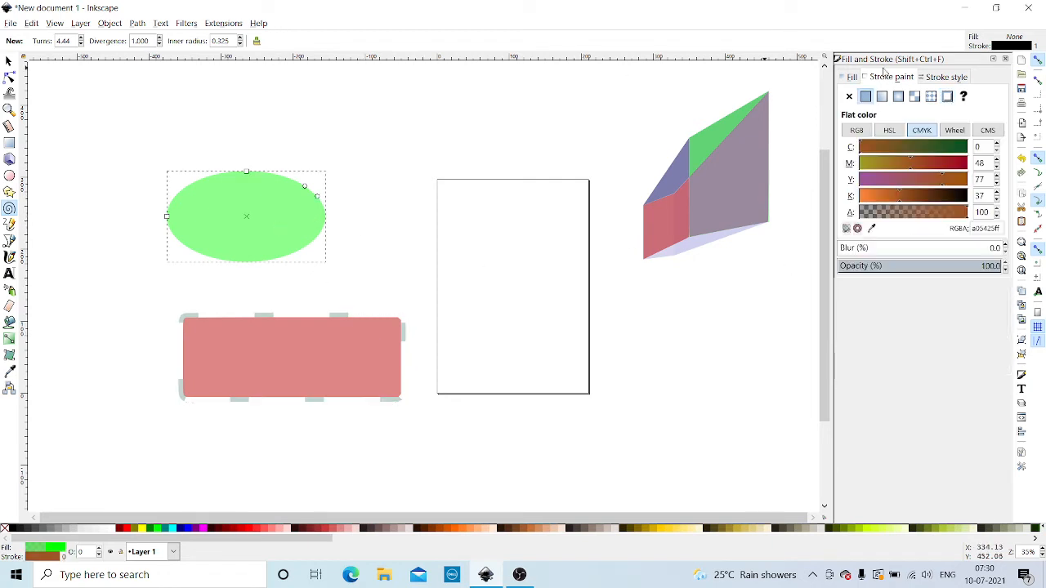
left_click(943, 77)
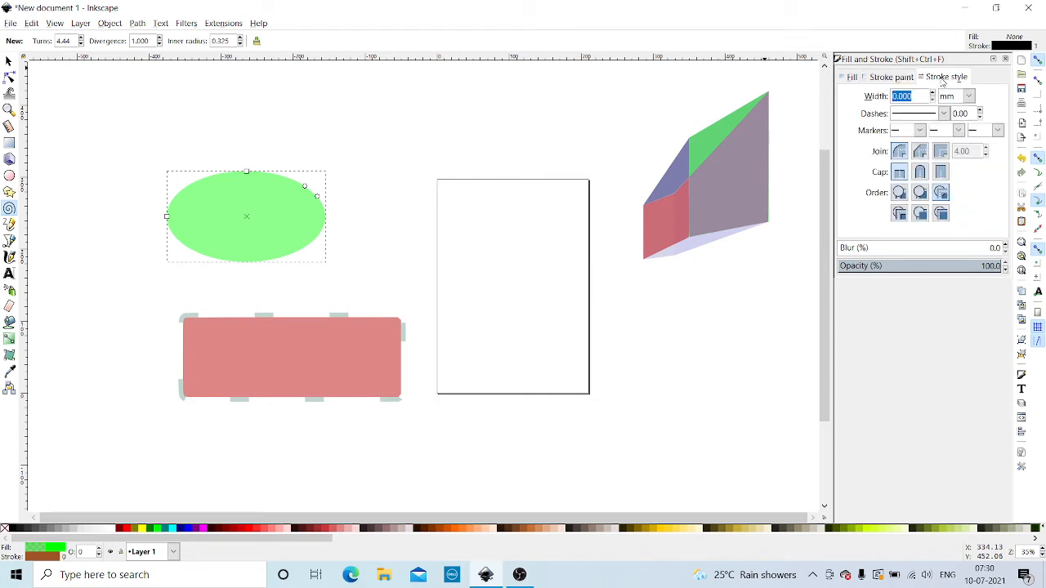
left_click(932, 93)
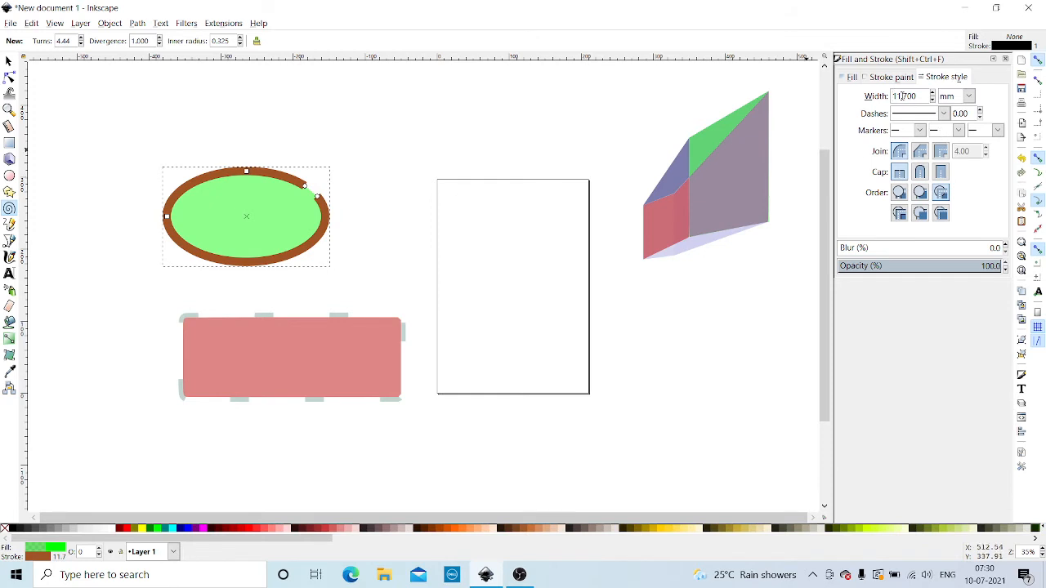
Step: Try a mesh fill on the ellipse, finishing with the Stripes 1:1 pattern fill
left_click(853, 78)
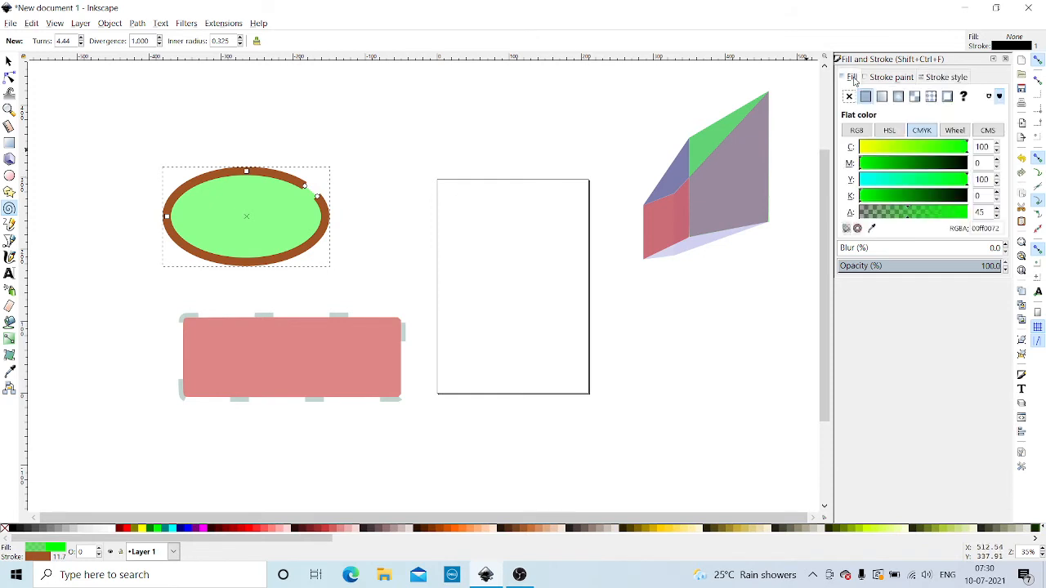
left_click(915, 96)
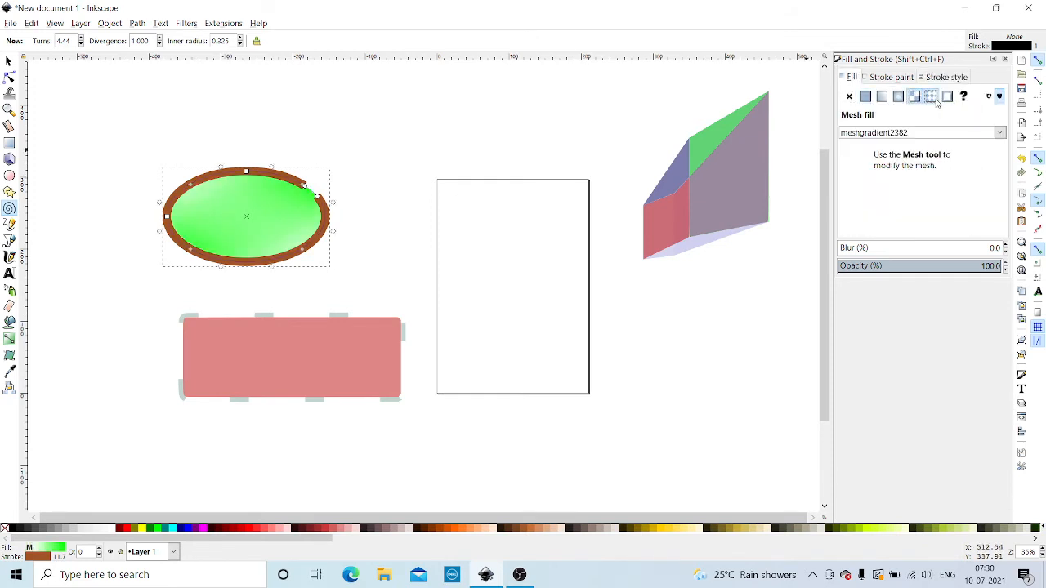
left_click(932, 97)
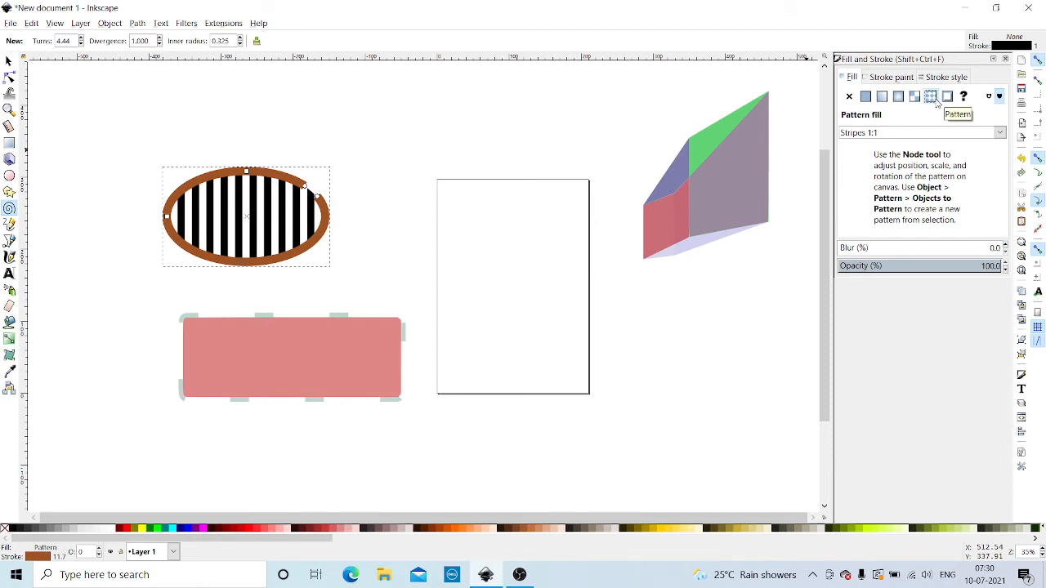
Step: Paint the ellipse's stroke with the Stripes 1:1 pattern and give it a dotted dash style
left_click(899, 78)
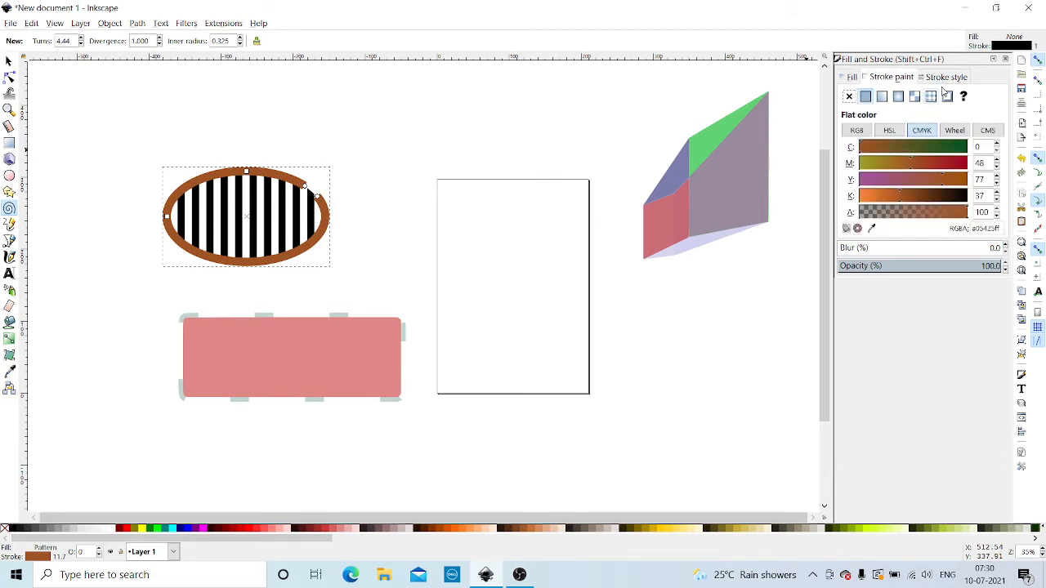
left_click(931, 97)
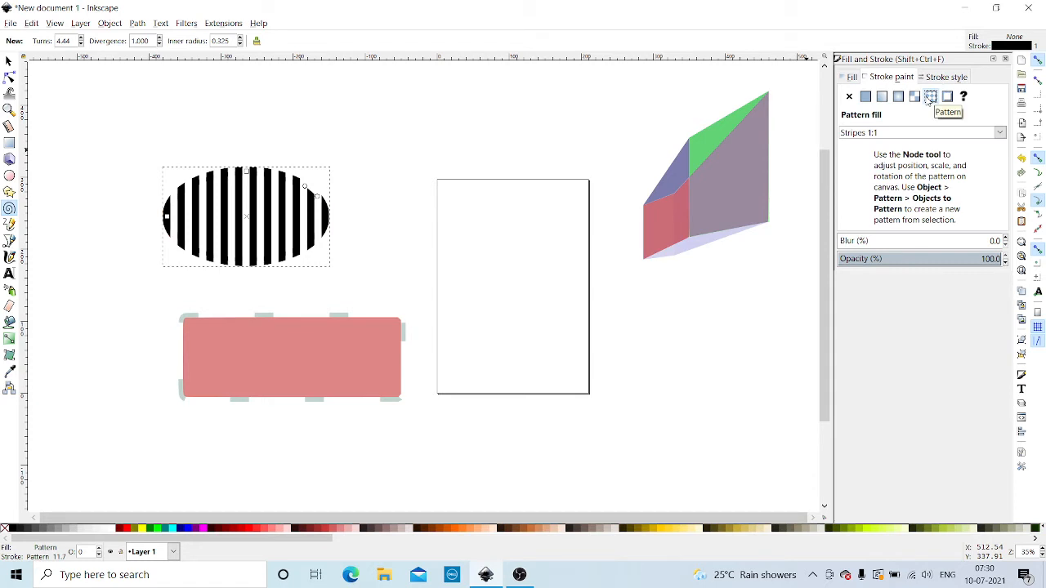
left_click(946, 79)
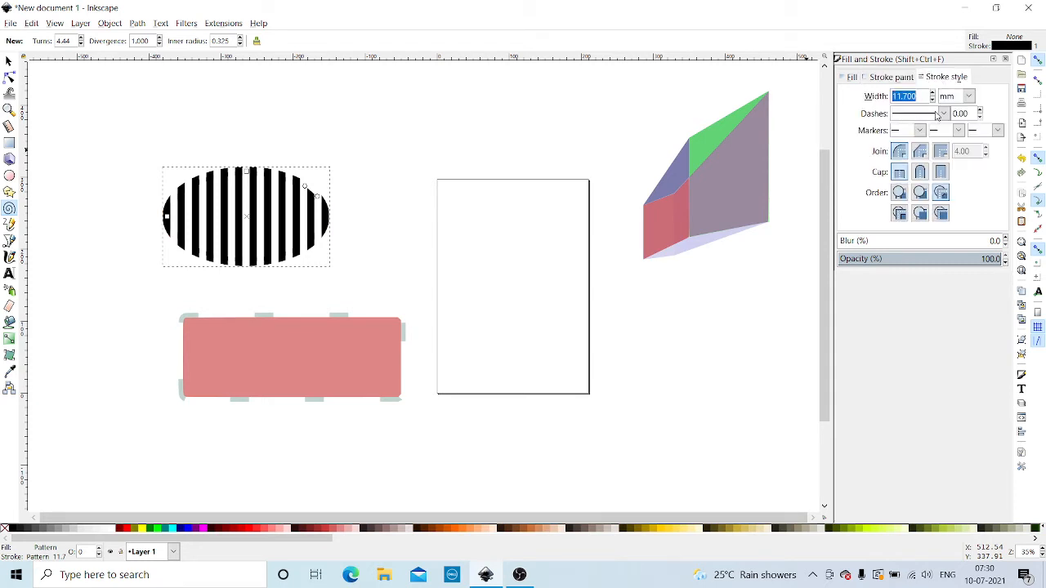
left_click(944, 114)
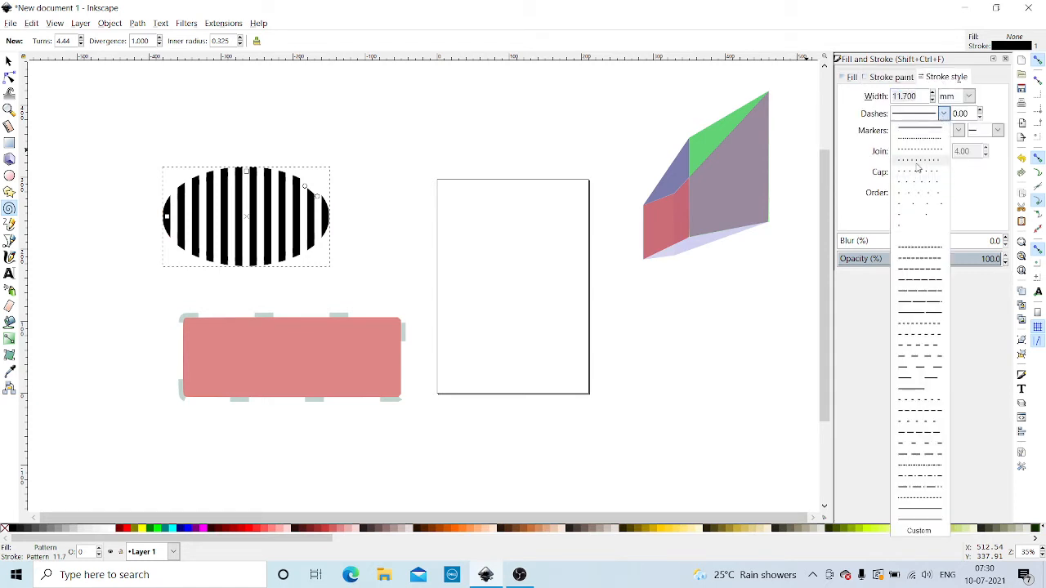
left_click(917, 164)
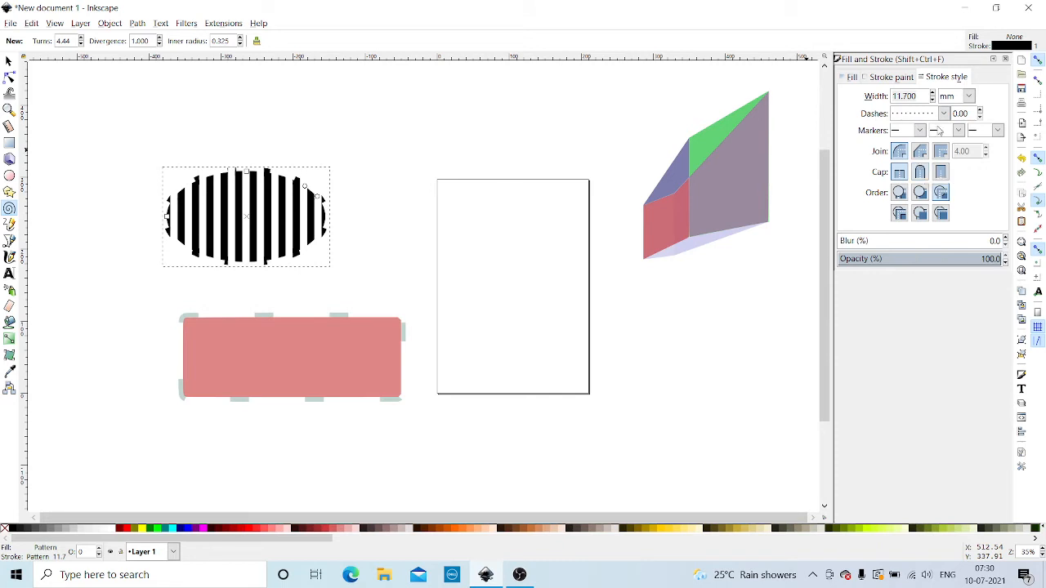
Step: Try linear gradient, flat Aqua, radial gradient and Stripes 1:1 pattern fills on the ellipse
left_click(850, 77)
left_click(884, 97)
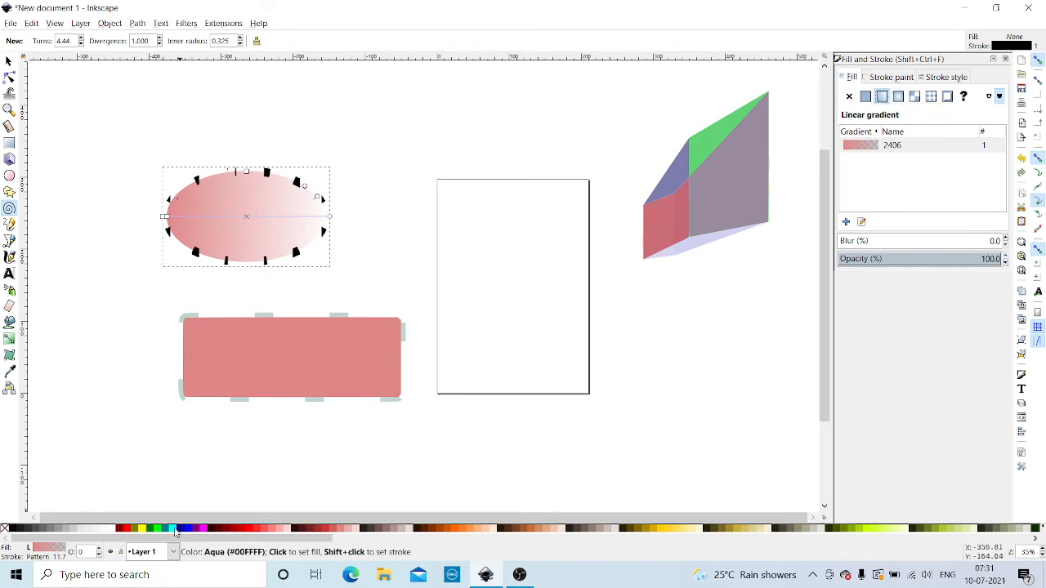
left_click(175, 533)
left_click(881, 96)
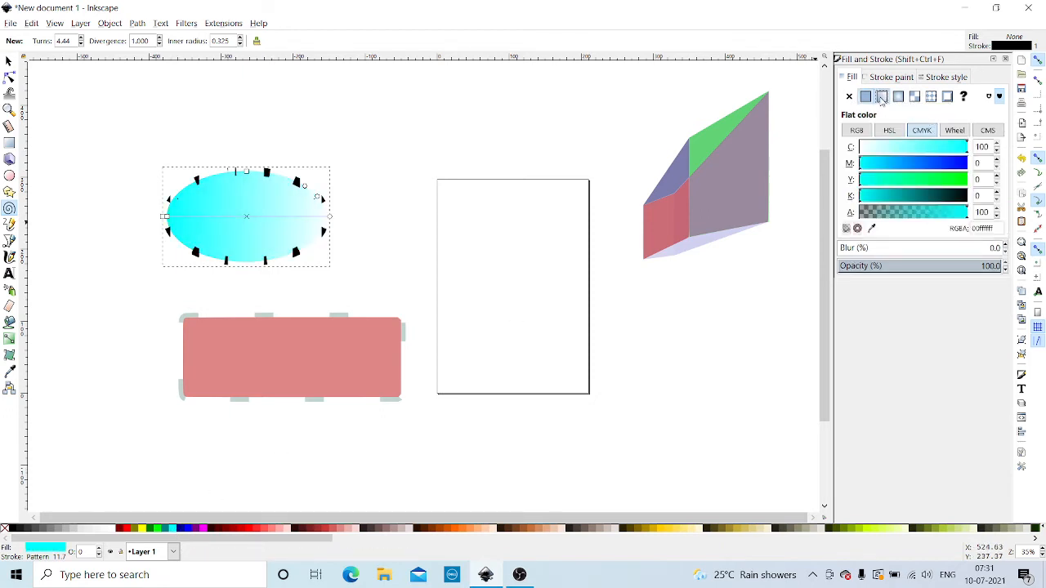
left_click(898, 96)
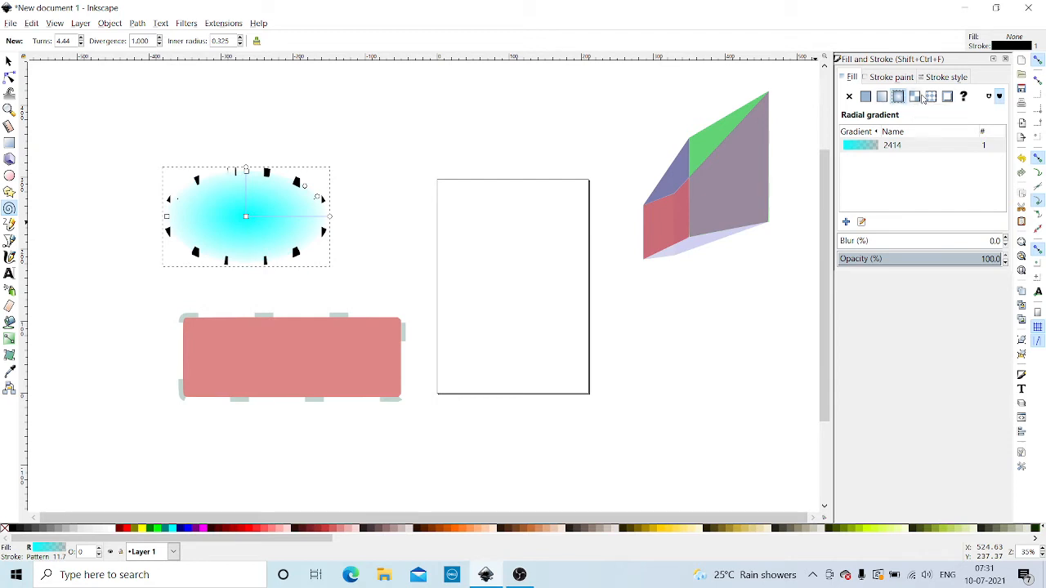
left_click(931, 96)
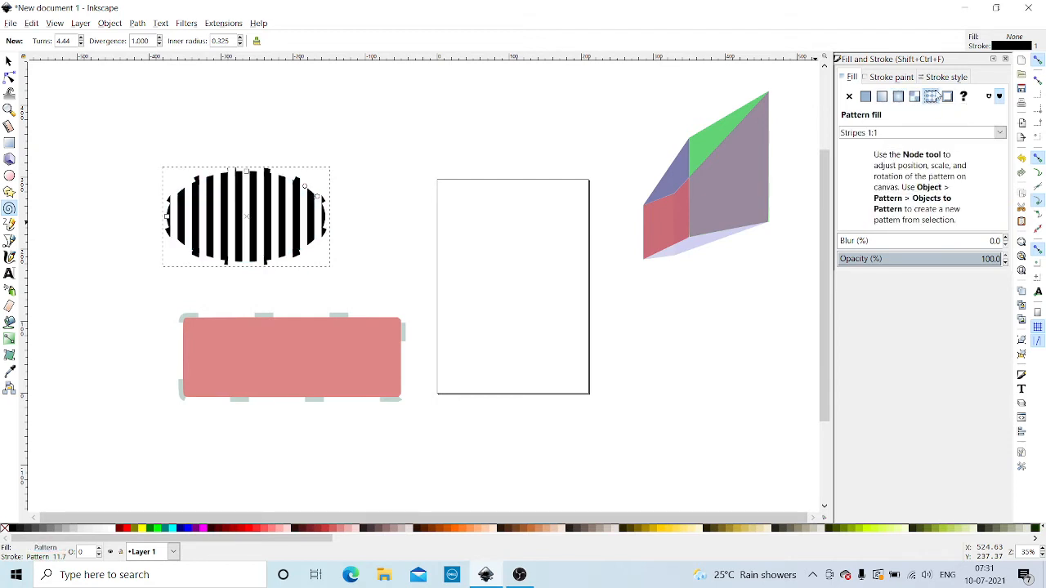
Step: Fill the ellipse with a new swatch and set its CMYK colour to M 29, K 33 and alpha 45
left_click(946, 97)
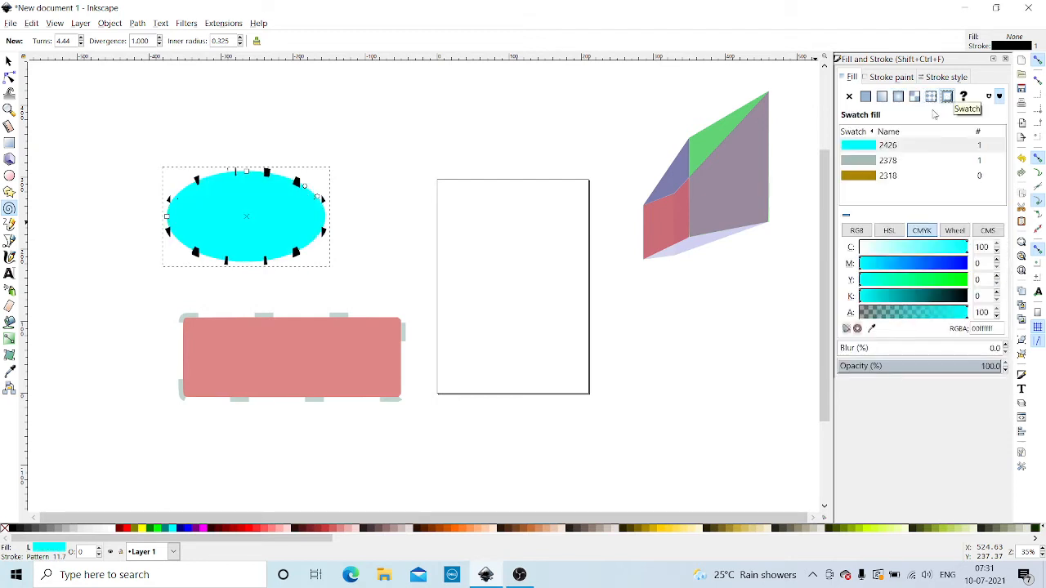
left_click(913, 279)
left_click(937, 263)
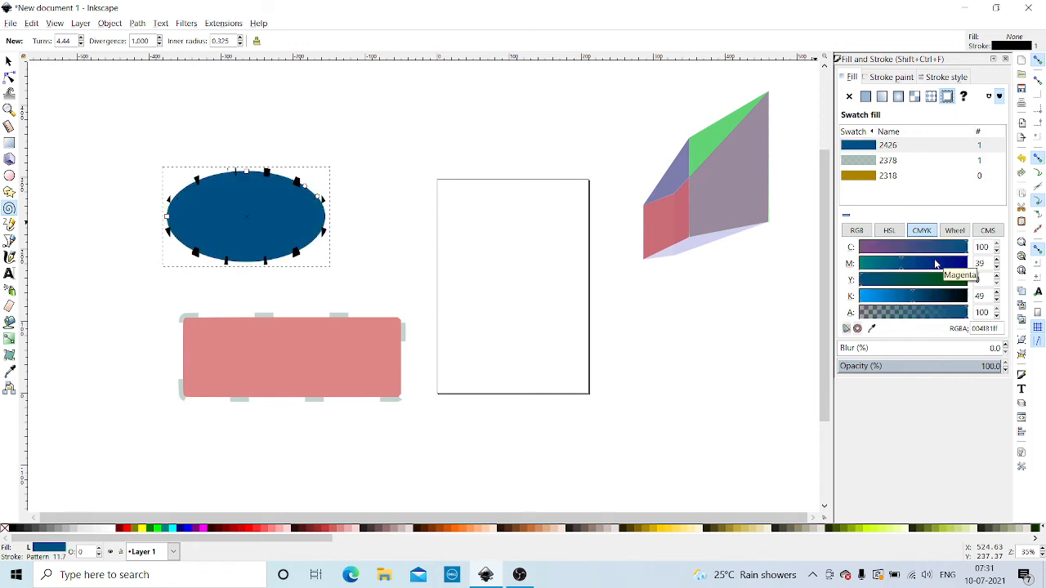
left_click(909, 312)
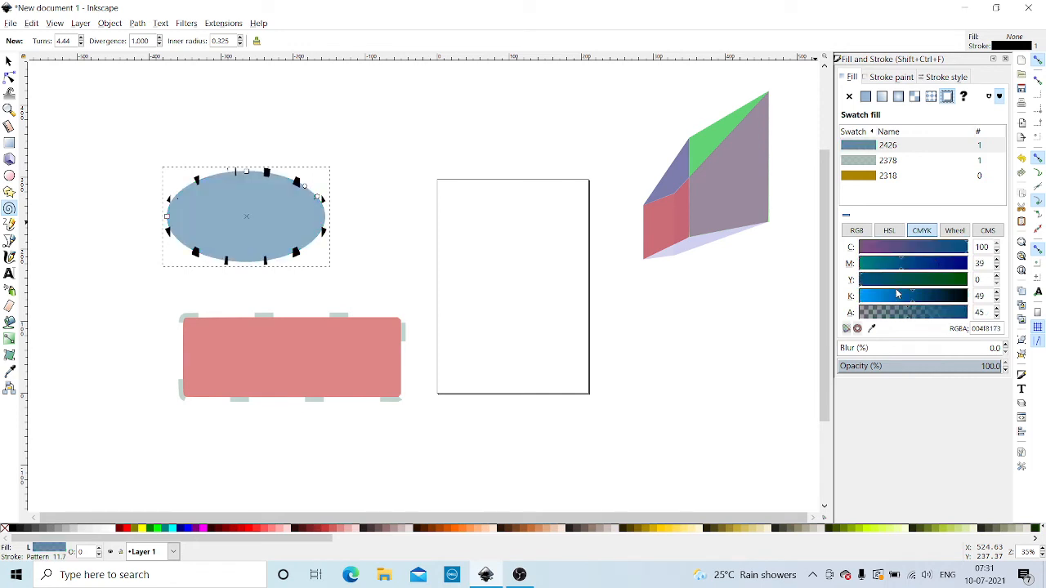
left_click(897, 295)
left_click(891, 263)
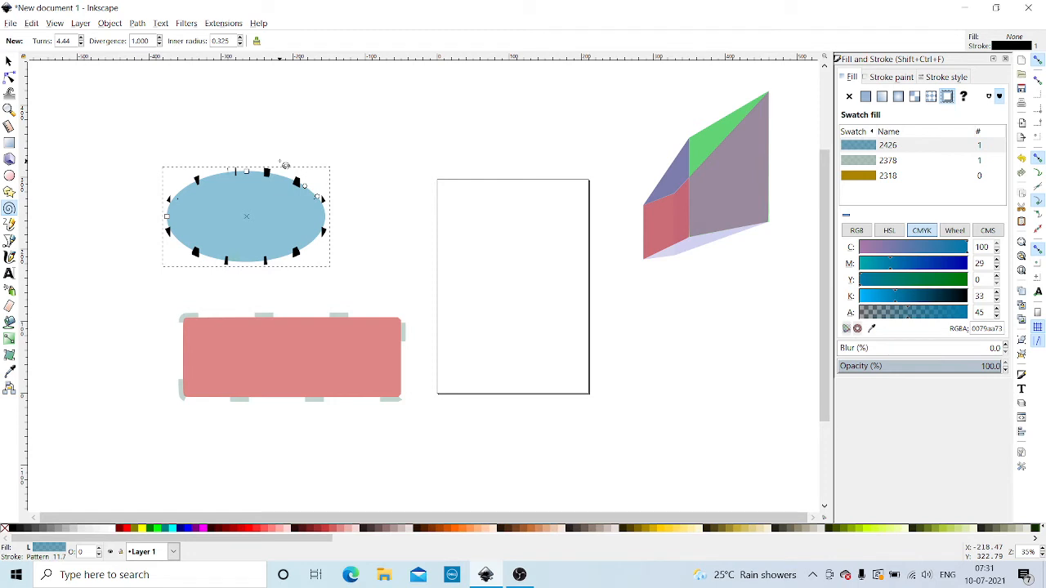
Step: Recolour the ellipse's swatch with the colour wheel through orange and crimson, finishing with the violet 1d00aa73
left_click(953, 230)
left_click(951, 267)
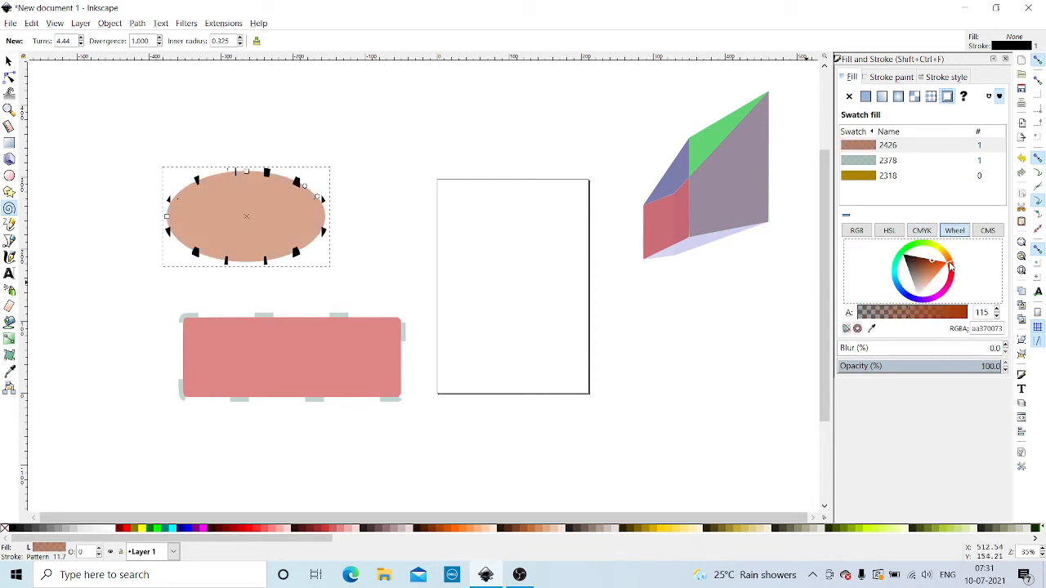
left_click(953, 270)
left_click(952, 284)
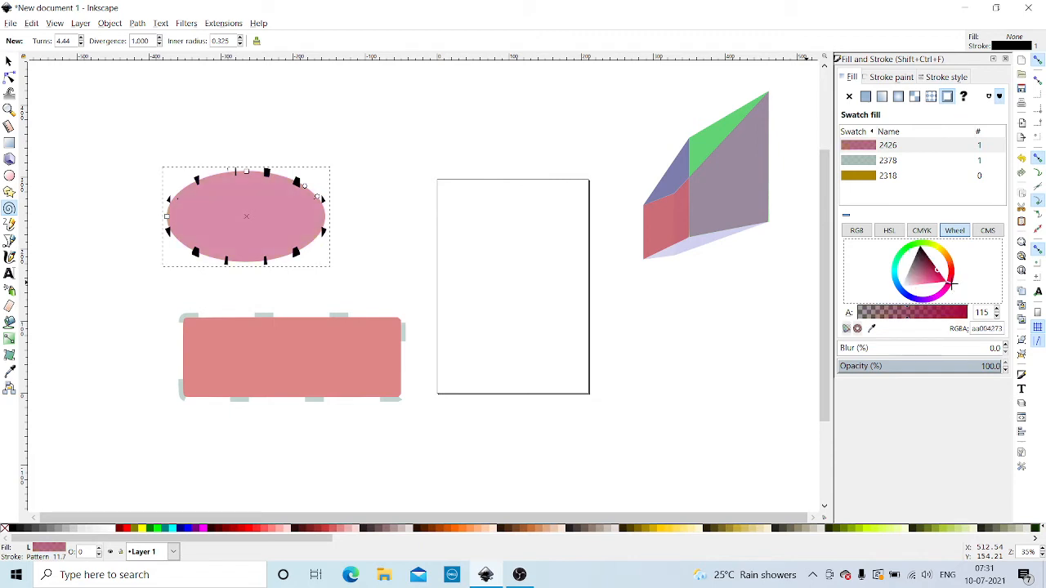
left_click_drag(946, 296, 912, 302)
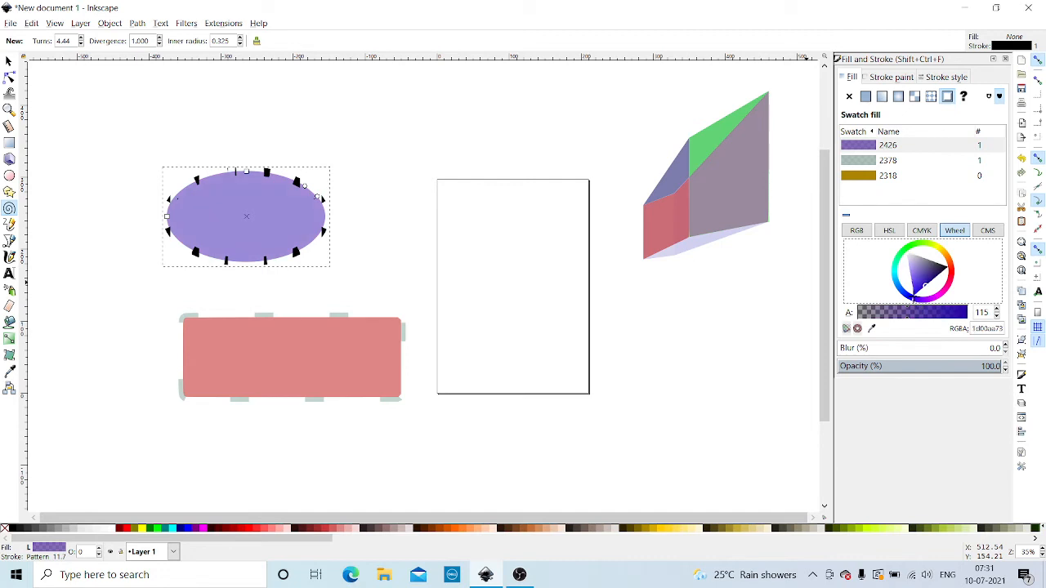
Step: Try flat, linear gradient, radial gradient, mesh and Stripes 1:1 pattern fills on the violet ellipse
left_click(866, 98)
left_click(882, 97)
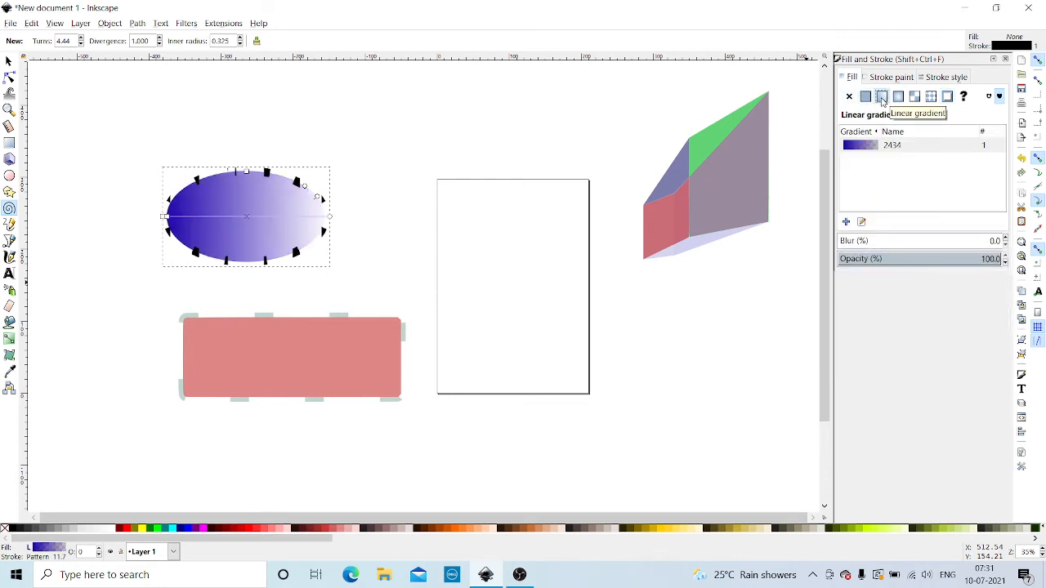
left_click(898, 97)
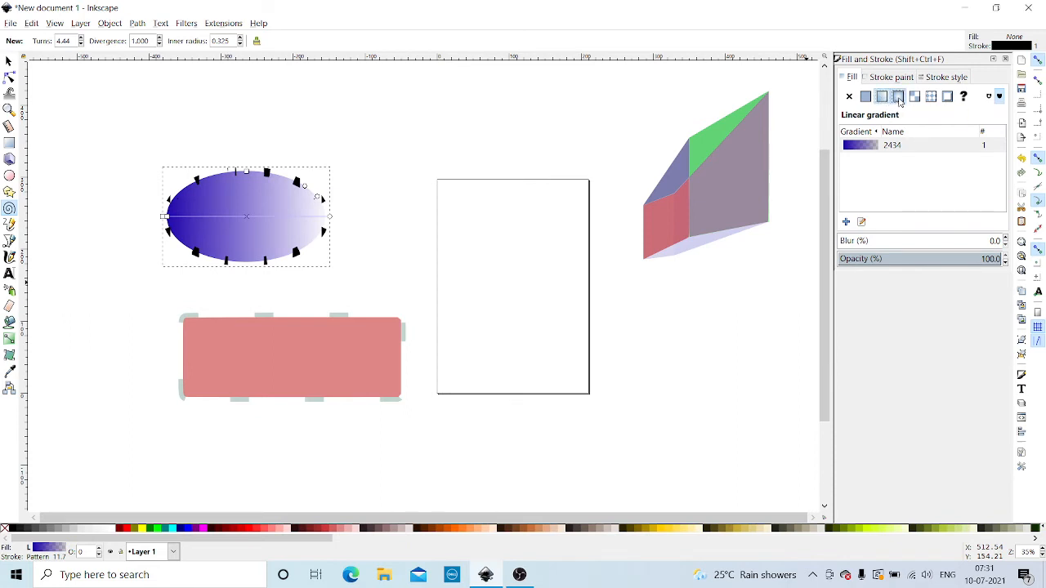
left_click(914, 97)
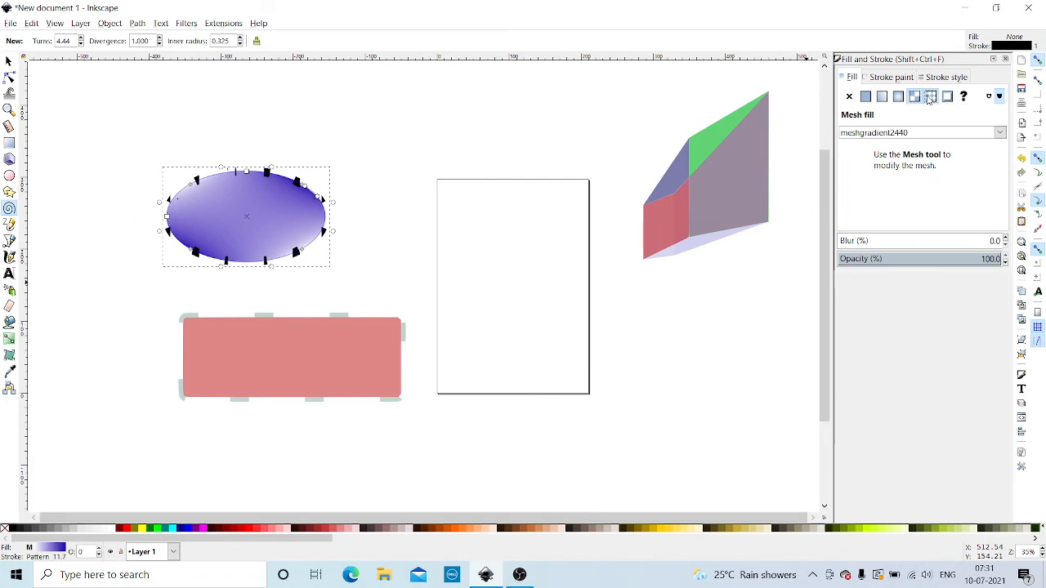
left_click(930, 97)
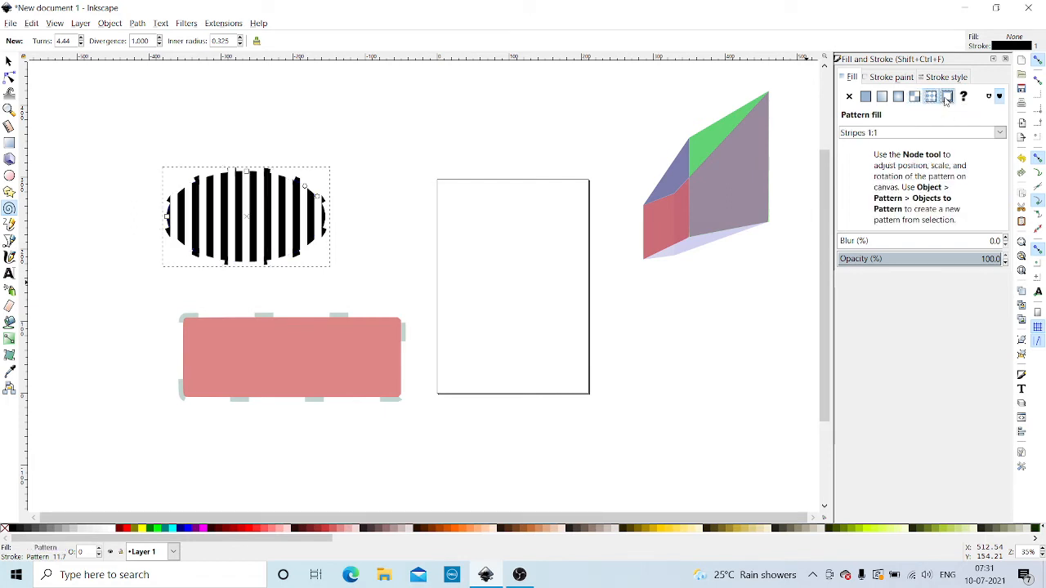
Step: Return the ellipse to a swatch fill and try the existing swatches, finishing with the mustard swatch 2318
left_click(947, 97)
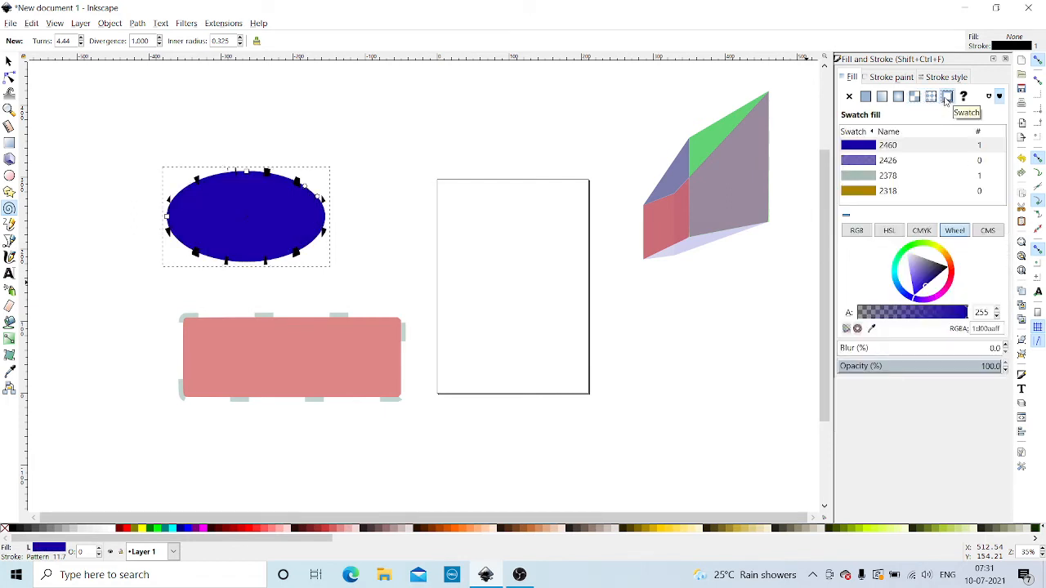
left_click(860, 175)
left_click(861, 160)
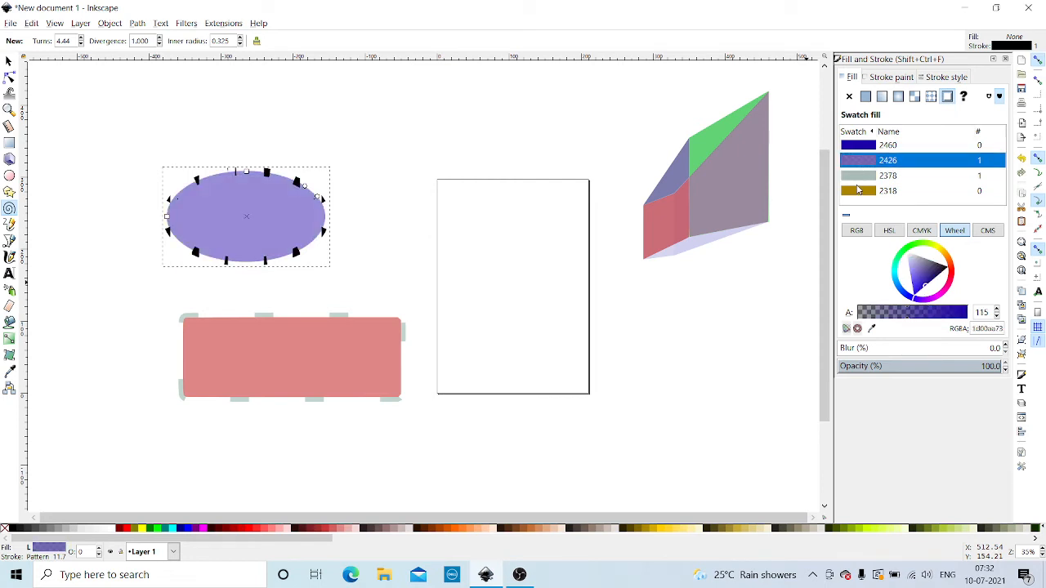
left_click(858, 190)
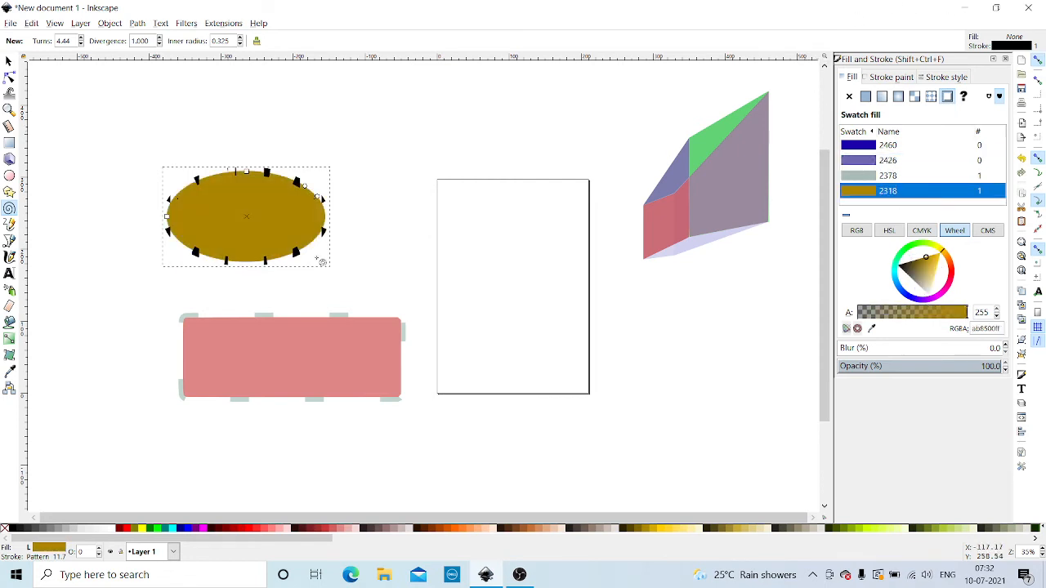
Step: Try a Stripes 1:1 pattern and Fuchsia as the rectangle's fill, finishing with the golden yellow ffc400ff from the colour wheel
left_click(285, 353)
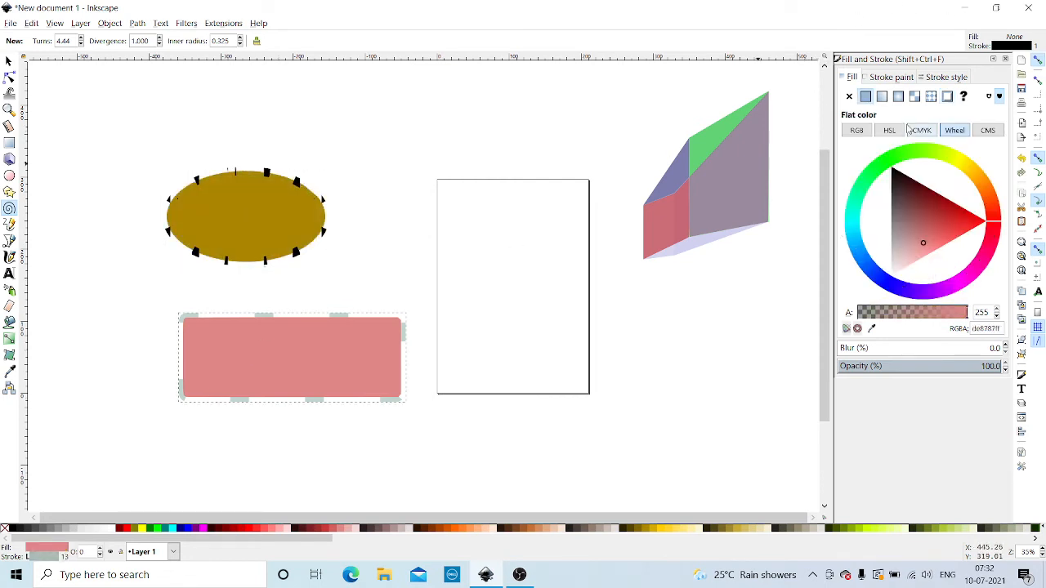
left_click(930, 98)
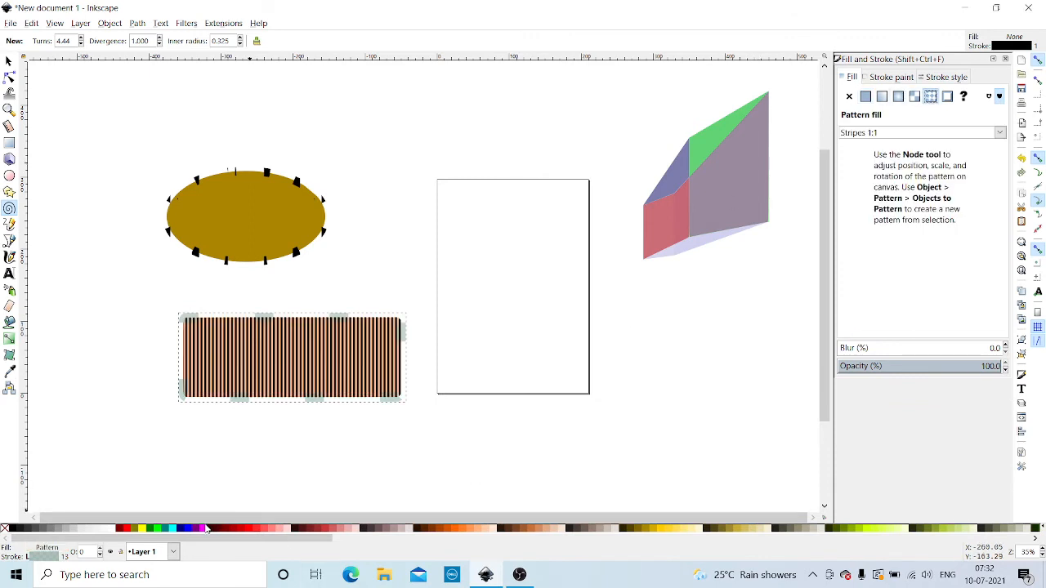
left_click(202, 528)
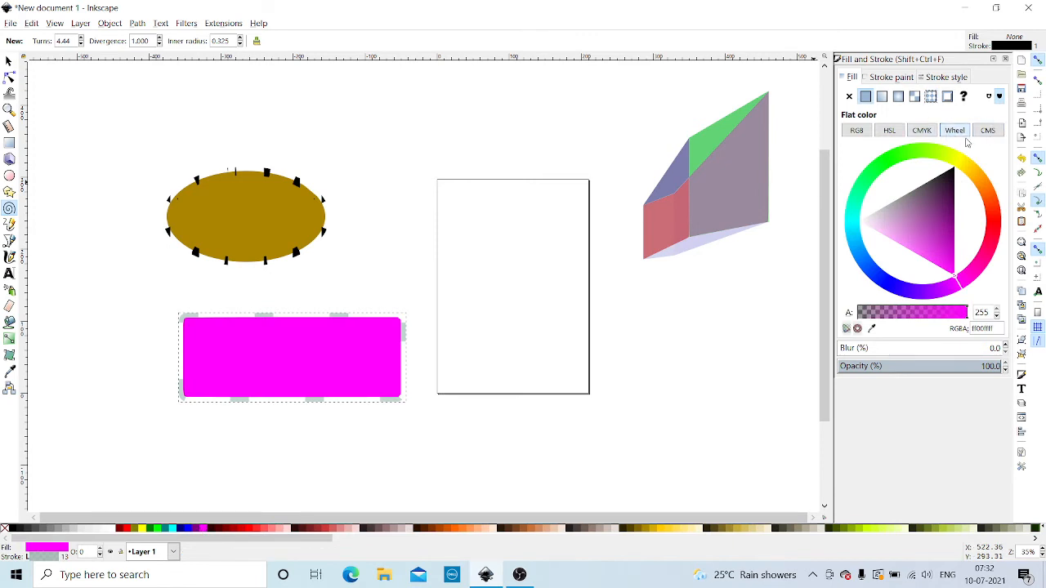
left_click(976, 169)
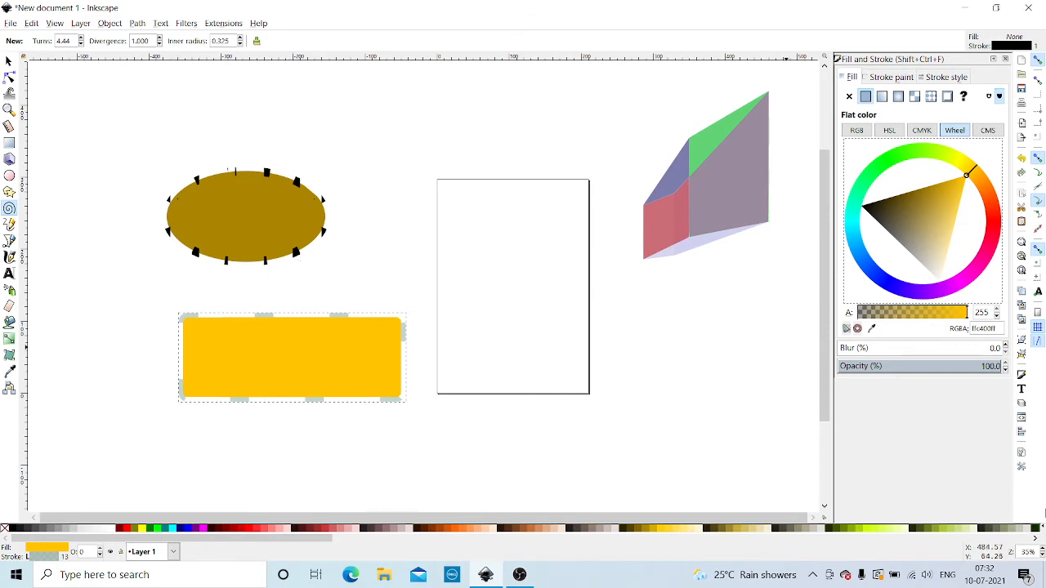
Step: Zoom in on the ellipse with the Zoom tool
left_click(9, 109)
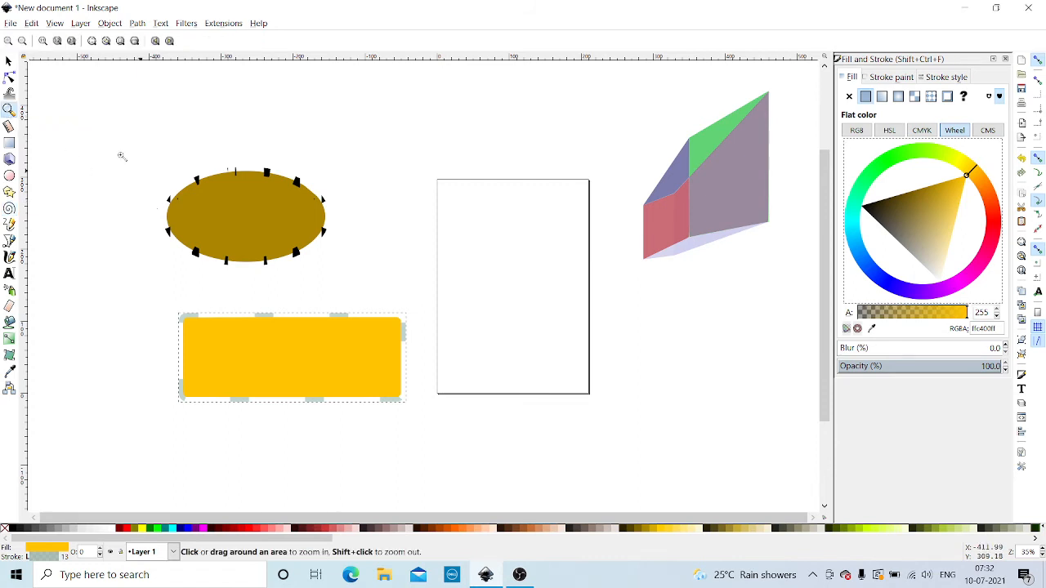
left_click(281, 223)
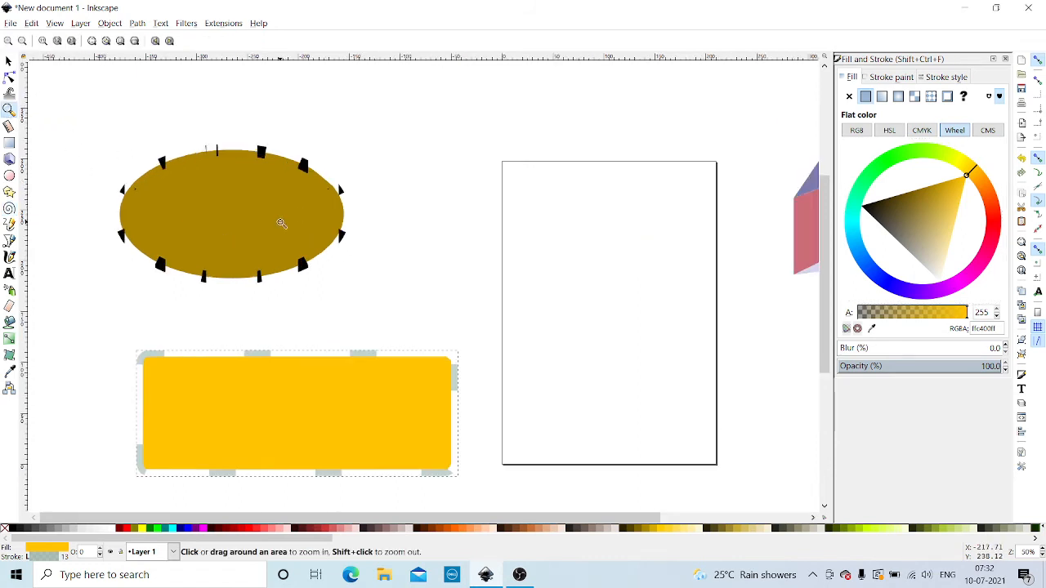
Step: Enlarge the ellipse once more to 70%, and reduce the canvas zoom to 23%
left_click(281, 223)
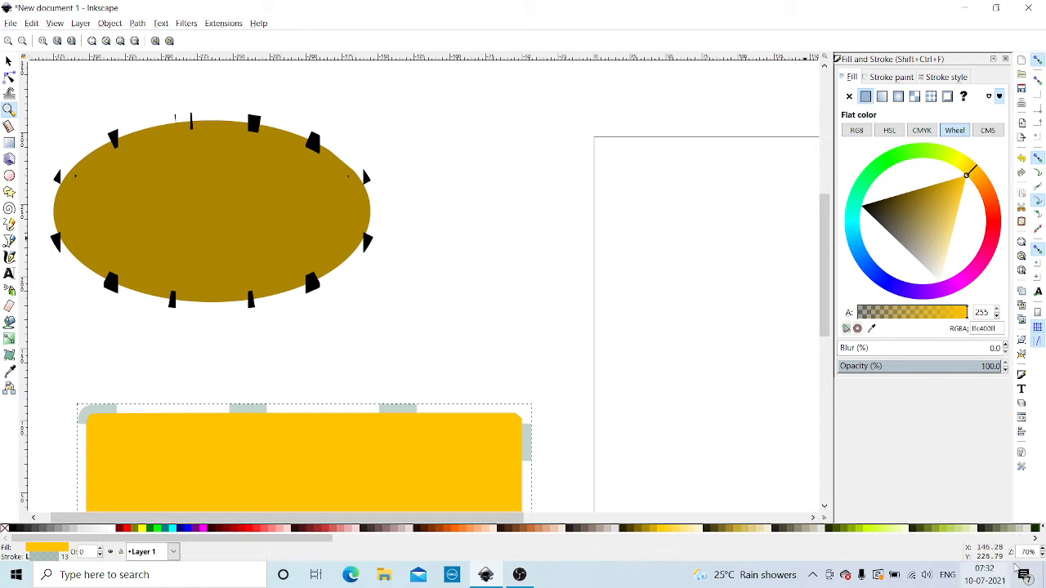
scroll(1028, 552, "down", 15)
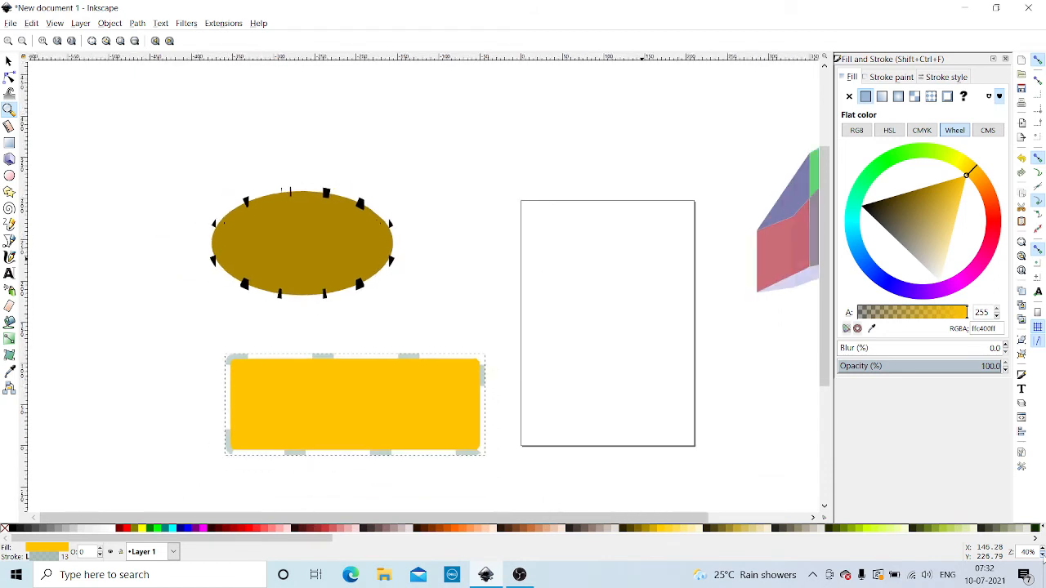
scroll(1028, 553, "down", 7)
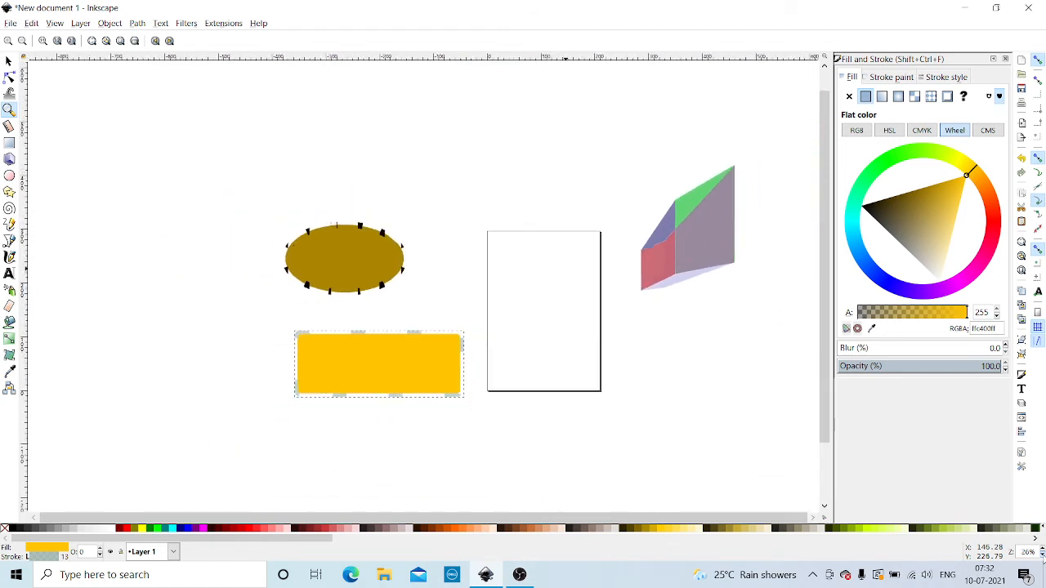
scroll(1028, 552, "down", 2)
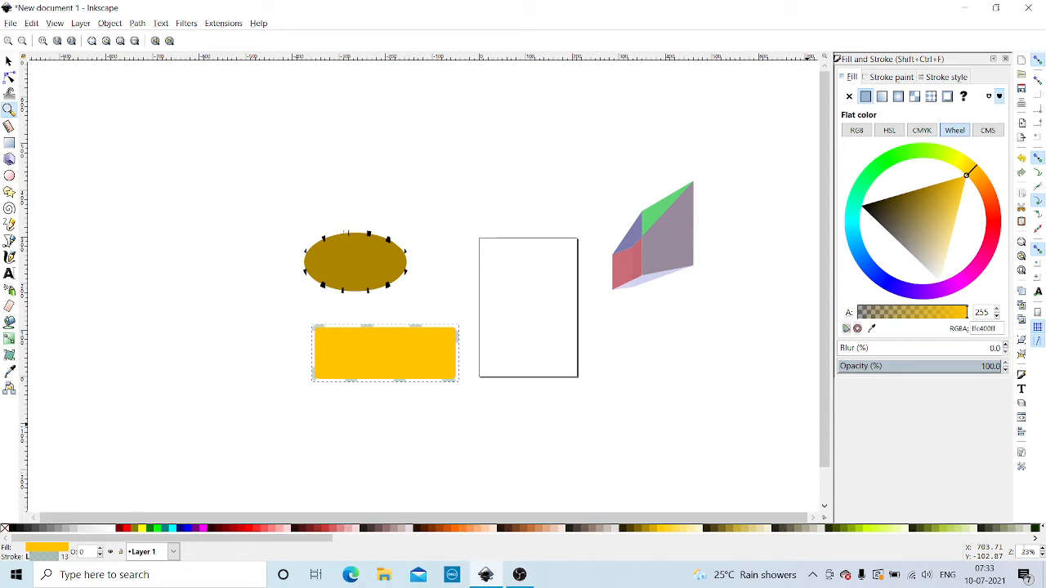
Step: Raise the canvas zoom in small increments to 52%, and lower it again to 39%
left_click(1037, 549)
left_click(1037, 549)
left_click(1037, 549)
left_click(1037, 549)
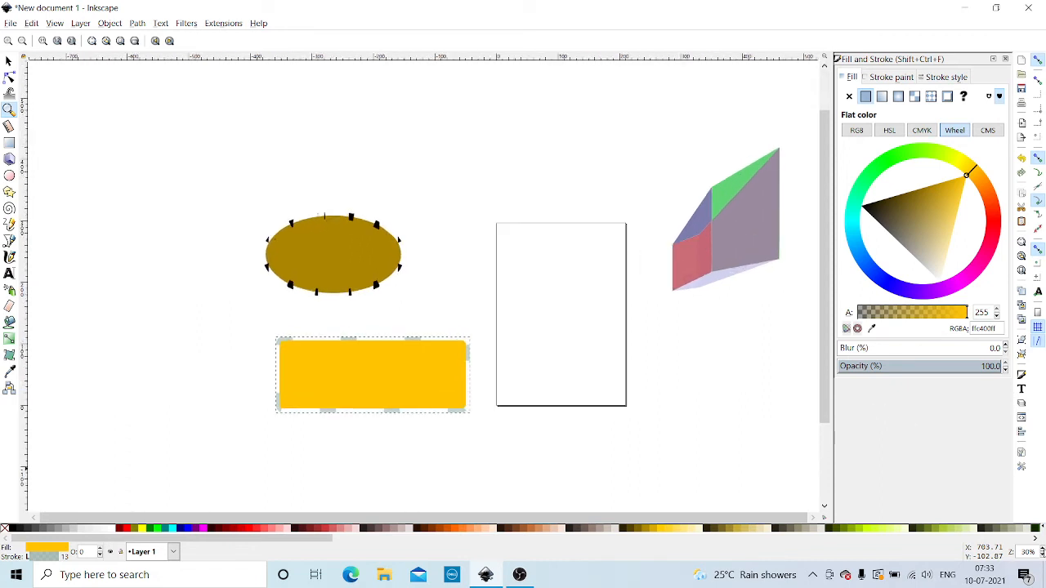
left_click(1037, 549)
left_click(1037, 549)
left_click(1042, 549)
left_click(1041, 550)
left_click(1041, 549)
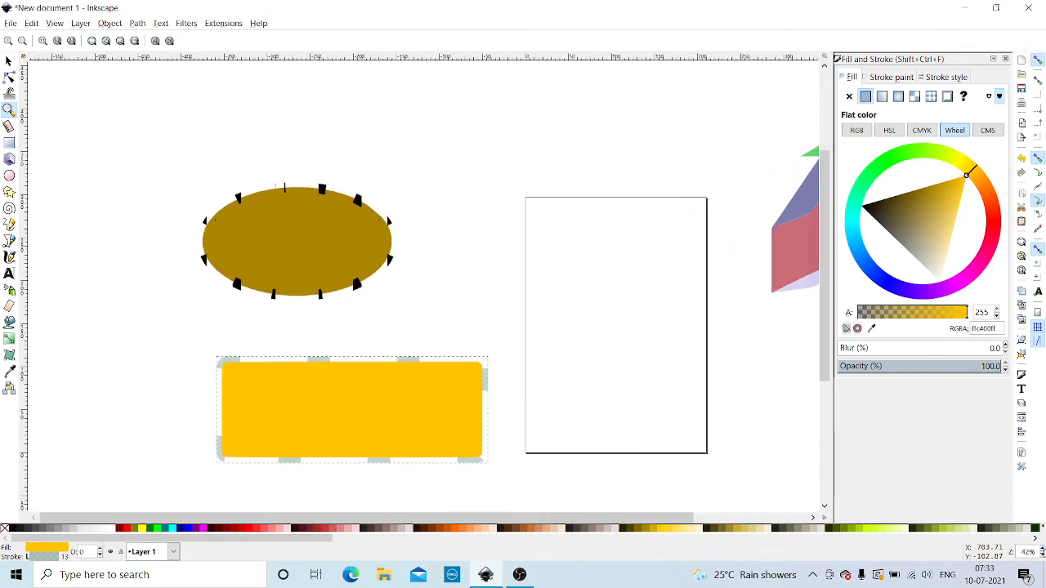
left_click(1041, 550)
left_click(1041, 549)
left_click(1041, 549)
left_click(1042, 549)
left_click(1041, 549)
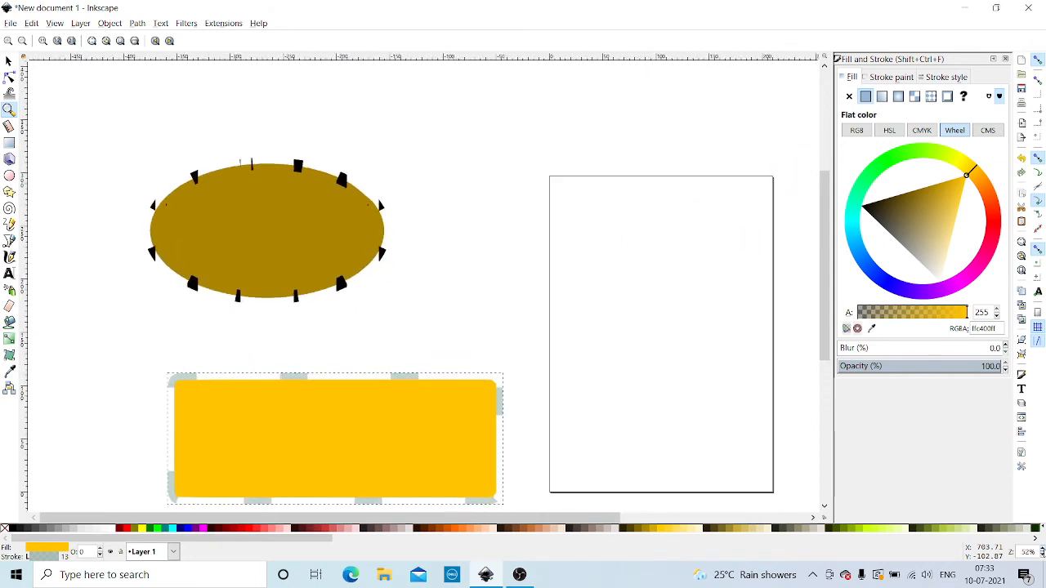
left_click(1042, 557)
left_click(1042, 557)
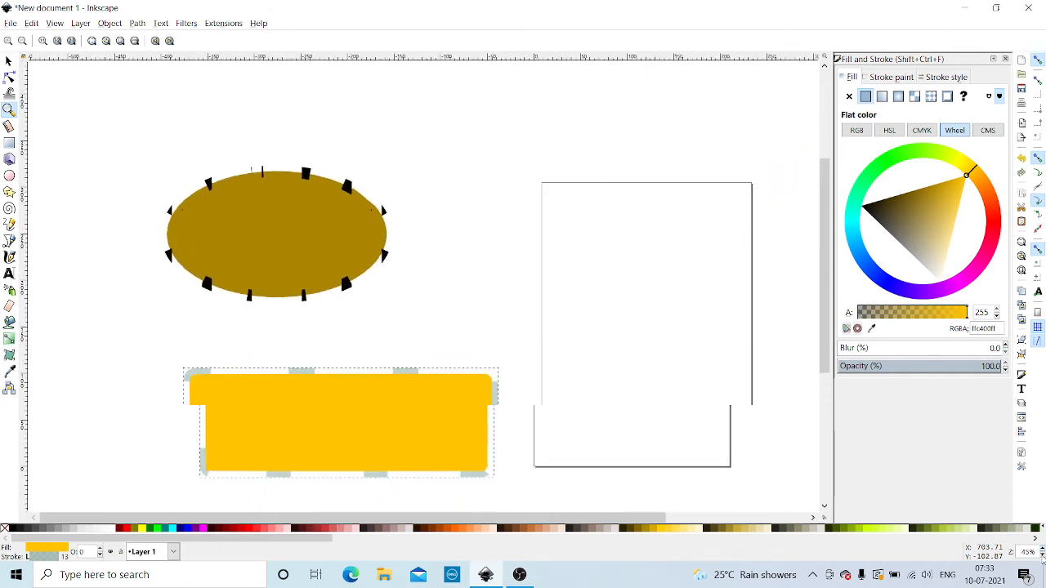
left_click(1041, 557)
left_click(1042, 557)
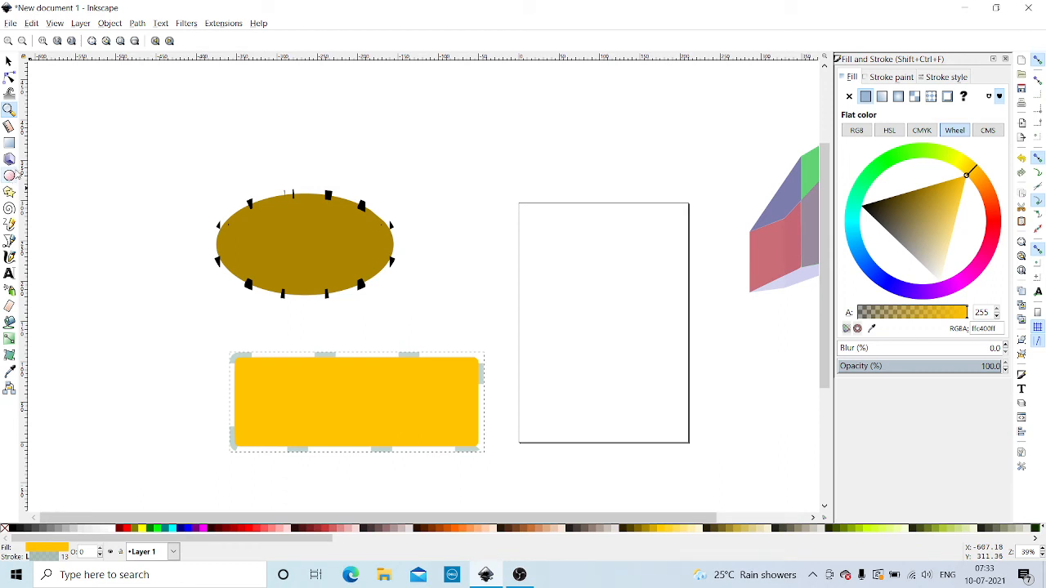
Step: Draw a five-cornered star above the page's upper-left corner and give it a solid stroke with a width of 0 mm
left_click(9, 191)
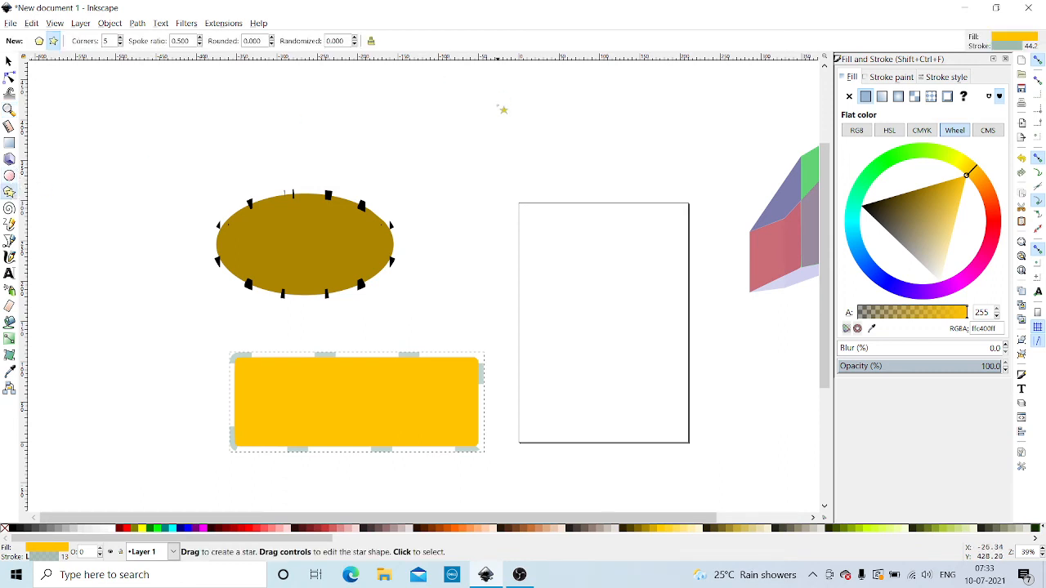
left_click_drag(495, 114, 538, 135)
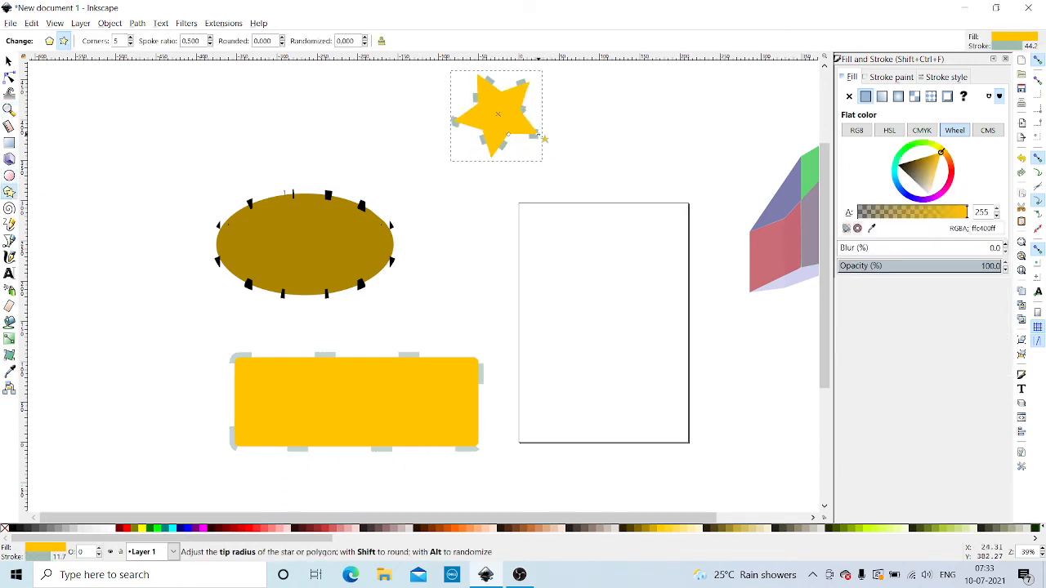
left_click(960, 76)
left_click(943, 114)
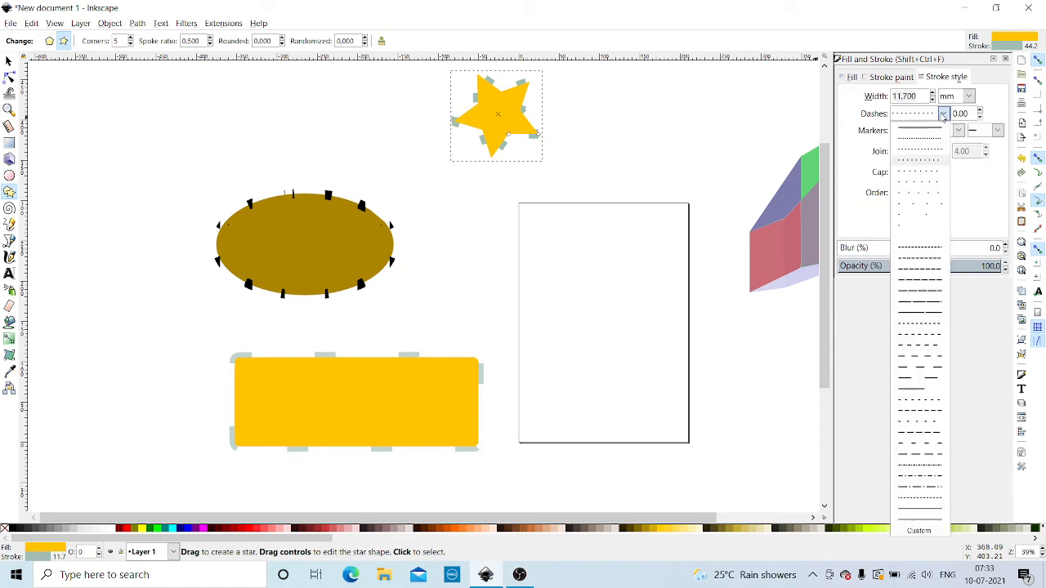
left_click(933, 129)
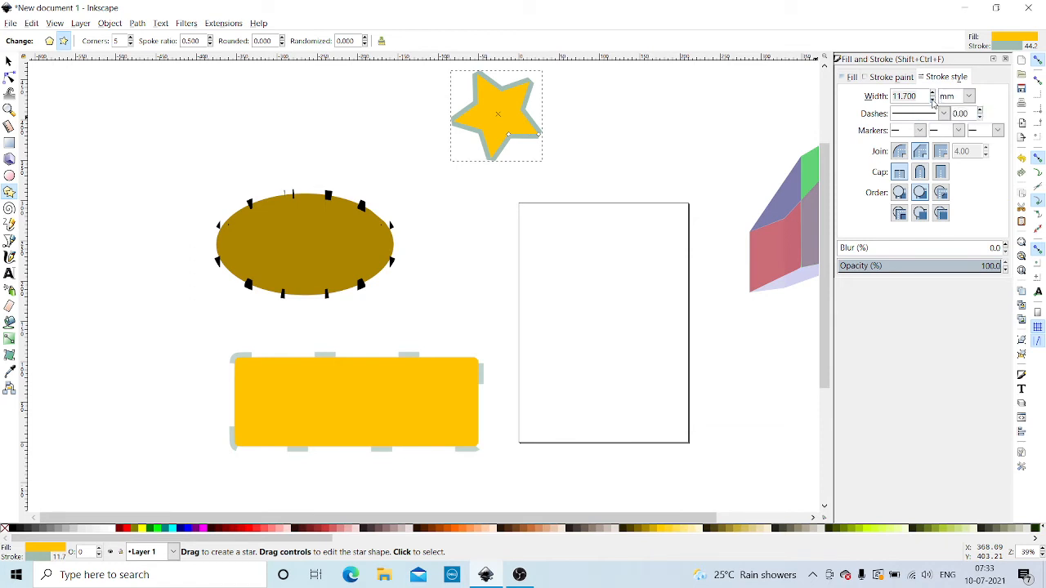
left_click(934, 100)
left_click(933, 101)
left_click(933, 100)
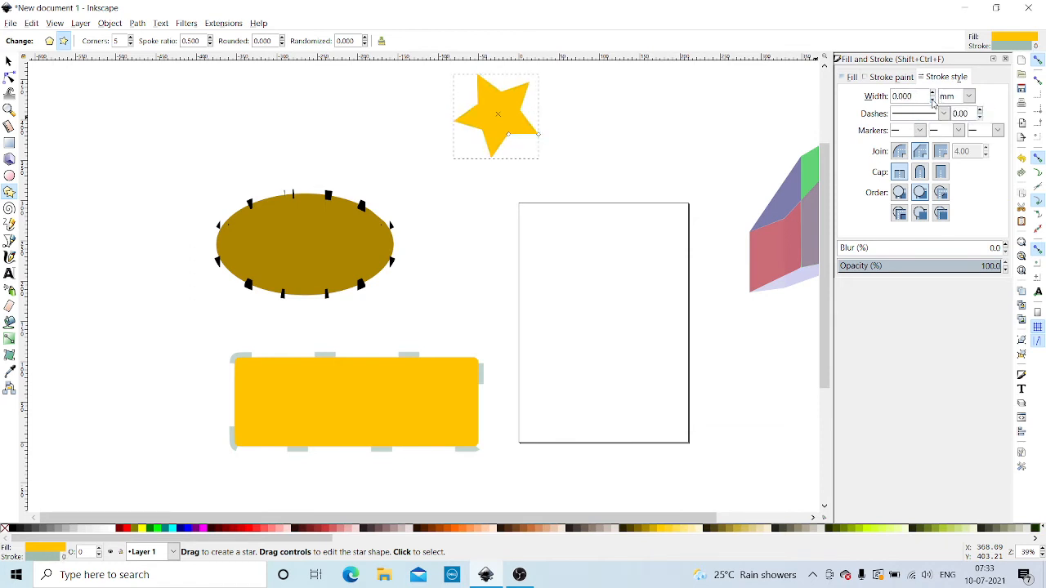
Step: Try a radial gradient, the Stripes 1:1 pattern and Fuchsia as the star's fill
left_click(851, 78)
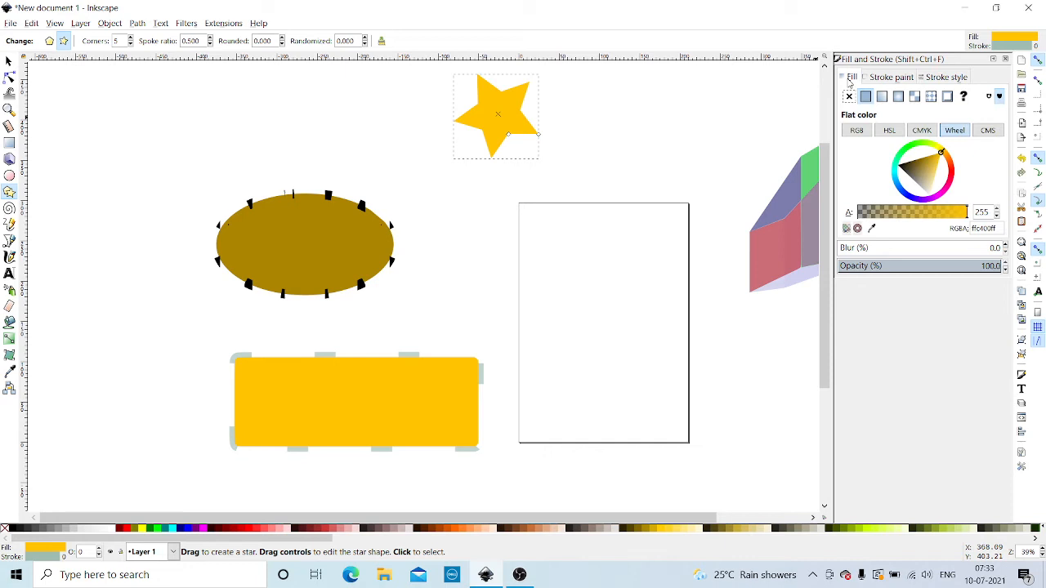
left_click(897, 97)
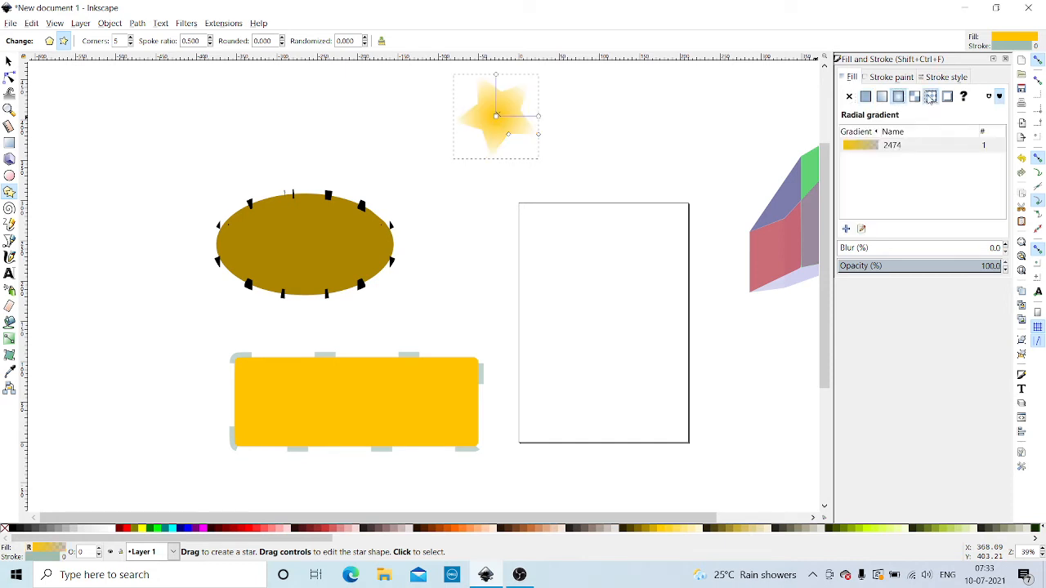
left_click(931, 96)
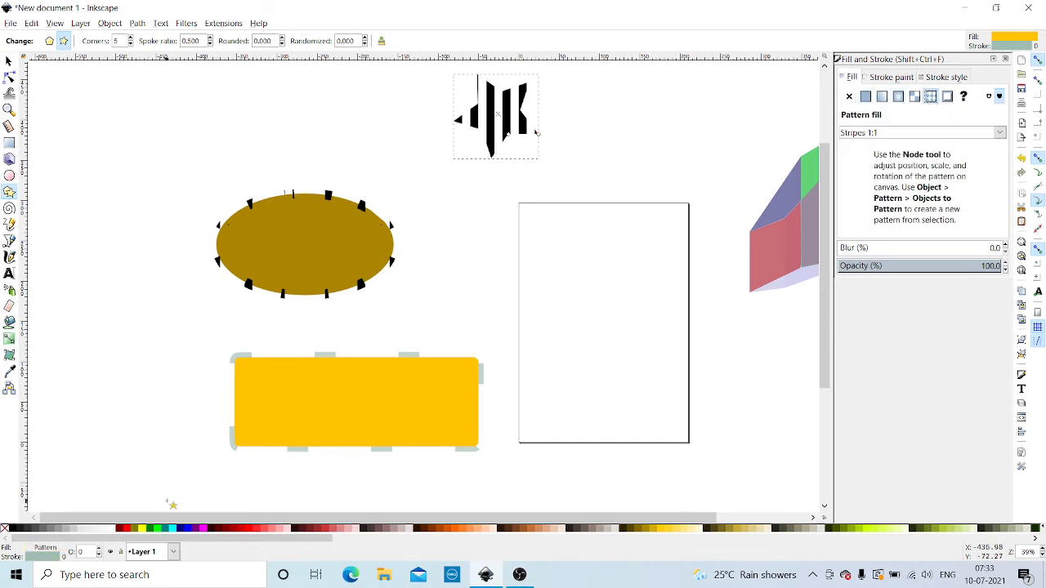
left_click(202, 529)
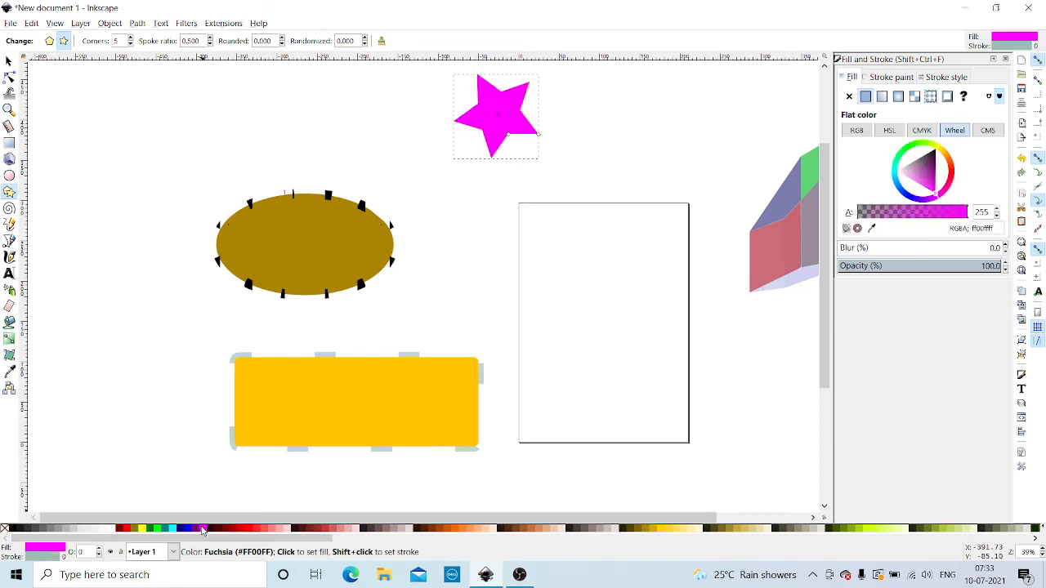
Step: Set the star's flat fill in HSL mode to lightness 97 and alpha 139, try hue 106, and finish with hue 223
left_click(889, 132)
left_click(906, 147)
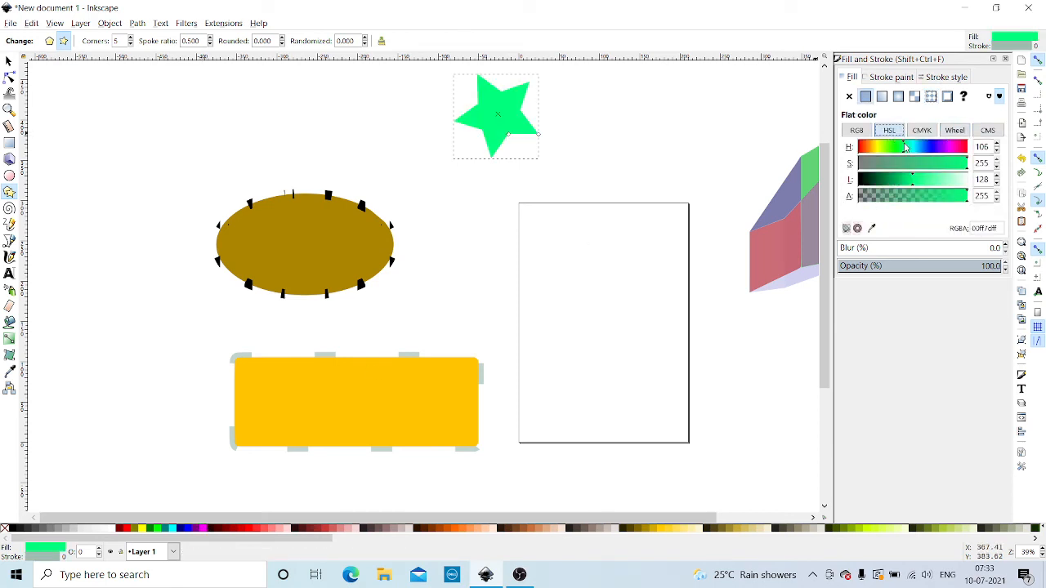
left_click(900, 180)
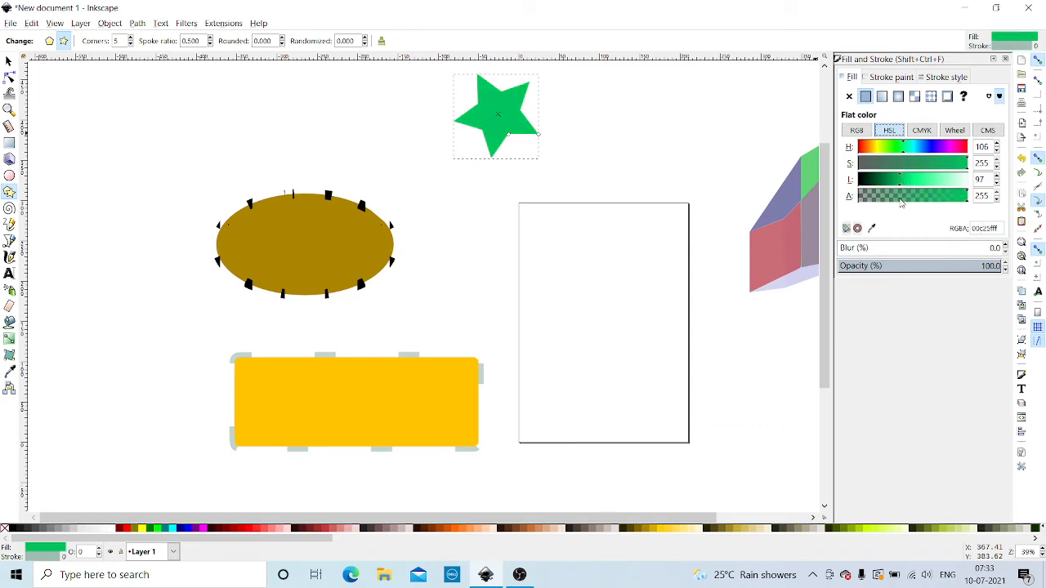
left_click(901, 199)
left_click(920, 198)
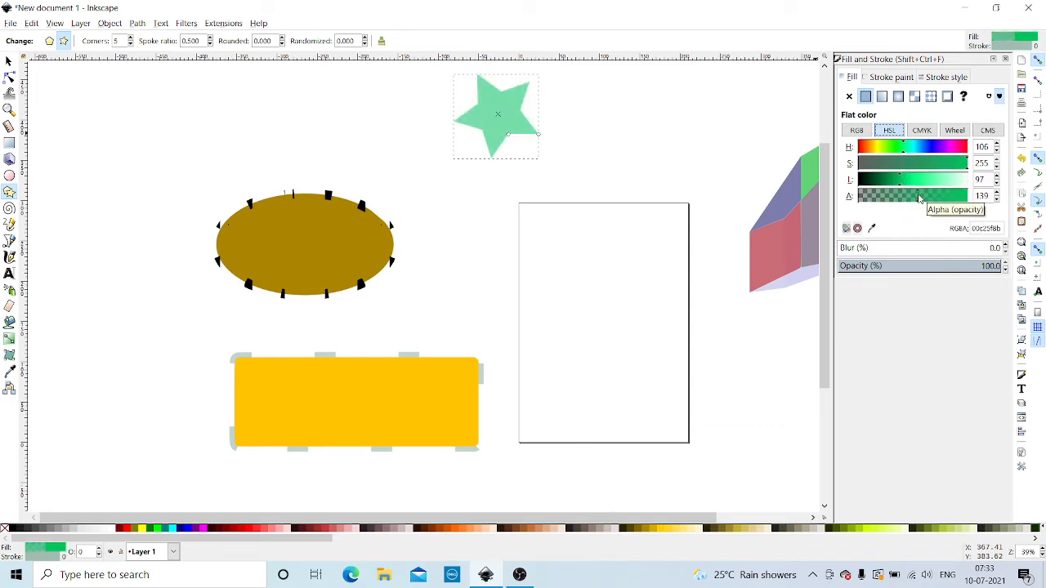
left_click(953, 147)
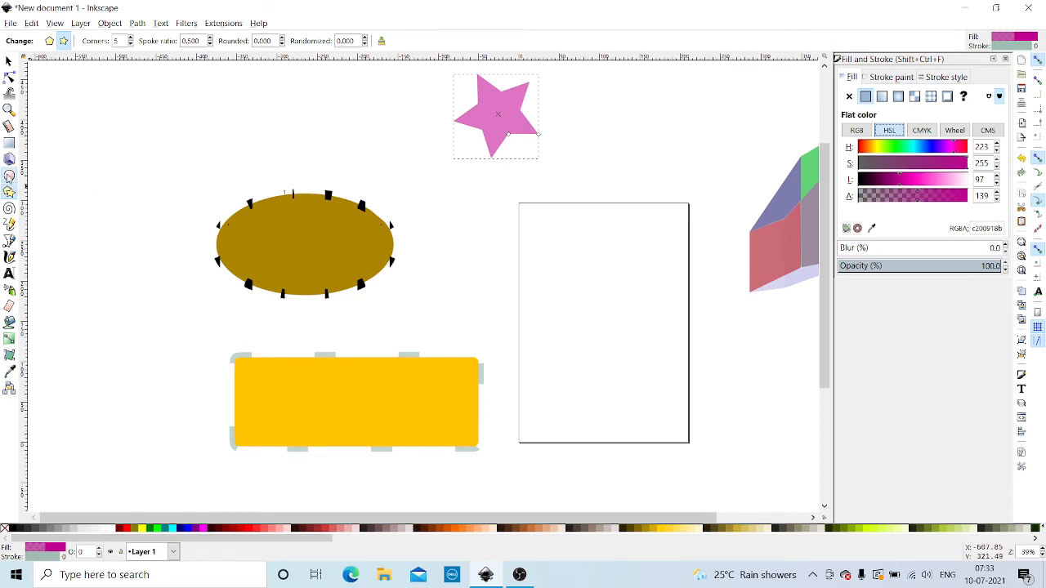
Step: Draw an ellipse with radii of about 69 by 32 mm above and left of the mustard ellipse, try Blue, and fill it with red d400008b
left_click(9, 175)
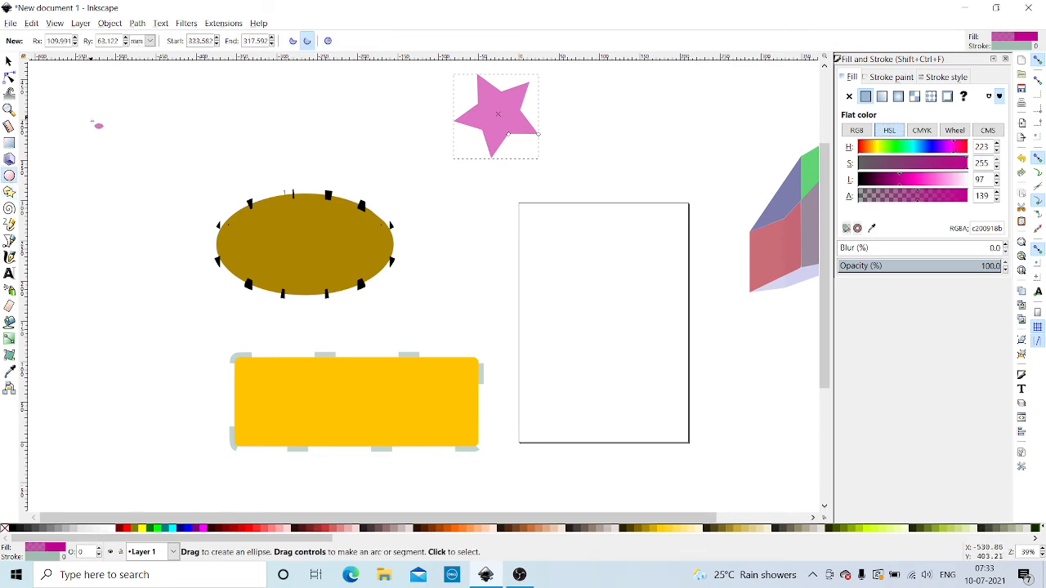
left_click_drag(91, 117, 201, 169)
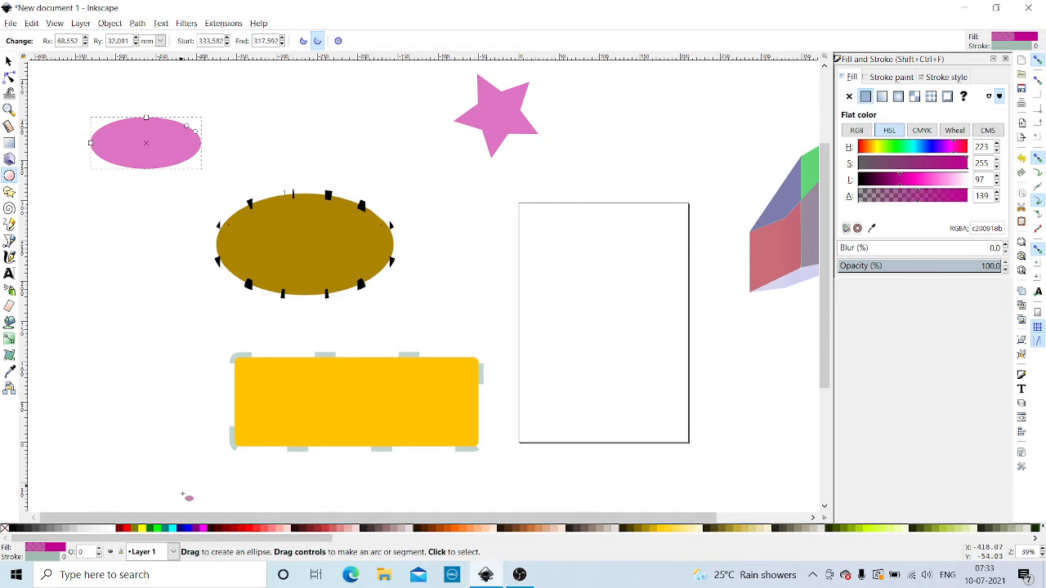
left_click(192, 530)
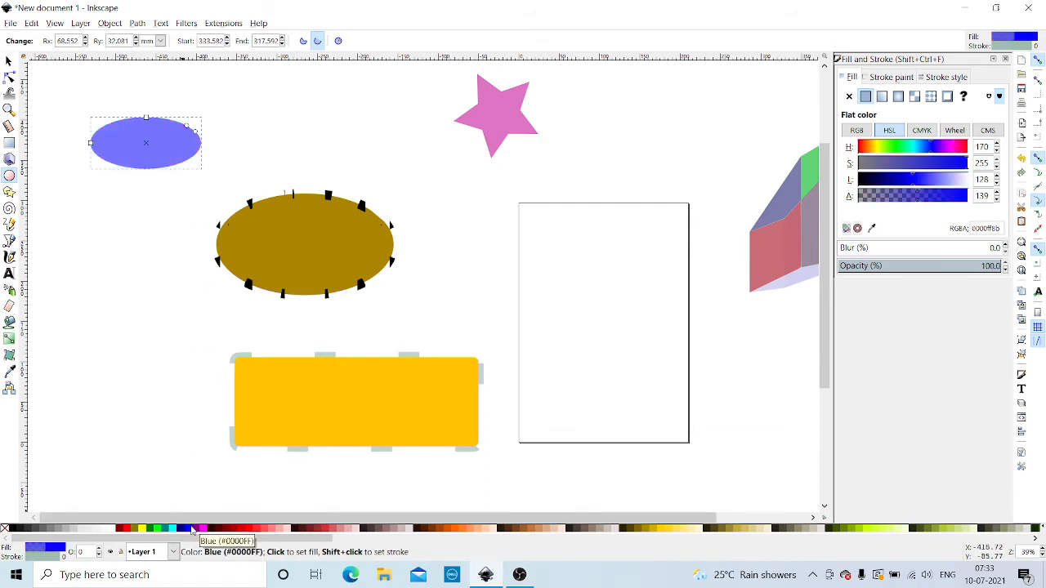
left_click(246, 530)
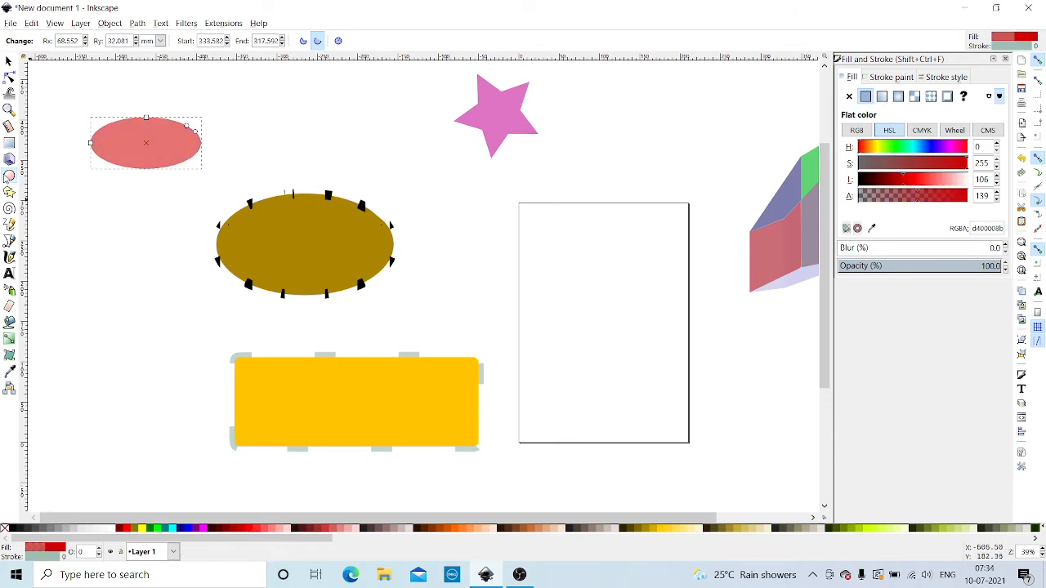
Step: Draw a nearly round ellipse with radii of about 51 by 47 mm, try Fuchsia, Lime and Yellow fills, and apply the Stripes 1:1 pattern
left_click(9, 176)
left_click_drag(74, 277, 158, 353)
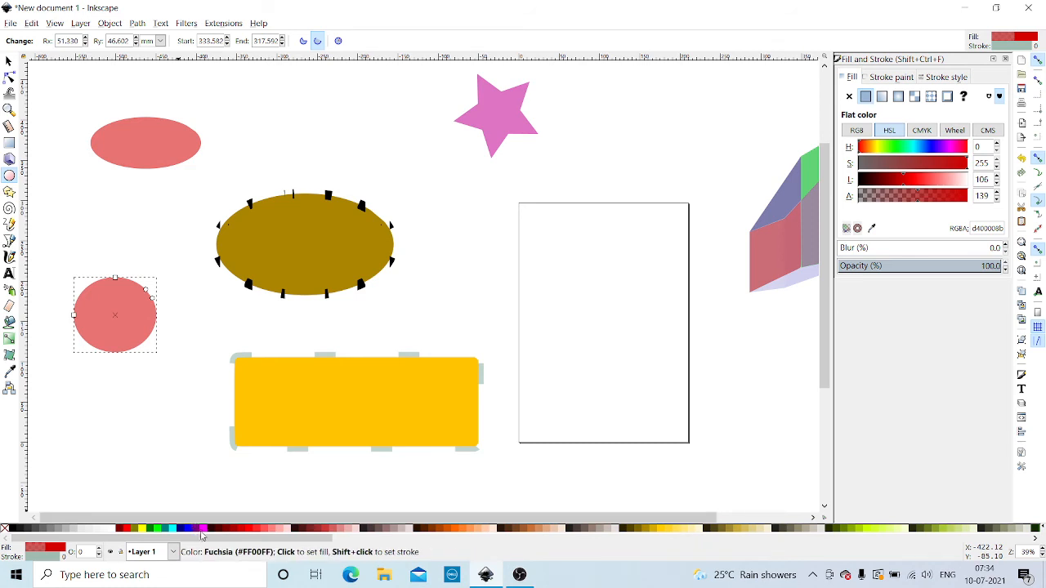
left_click(203, 529)
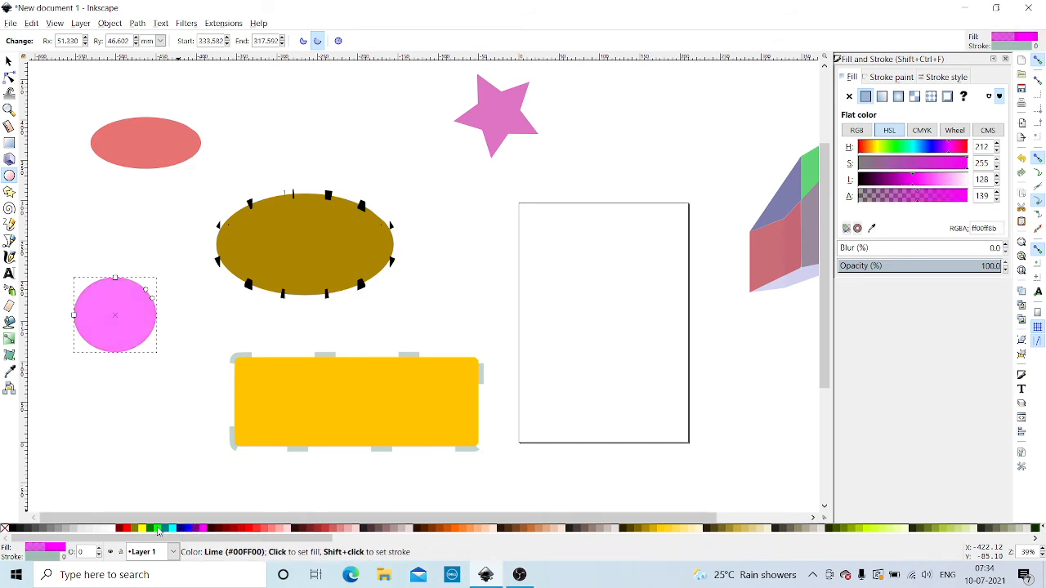
left_click(159, 529)
left_click(146, 529)
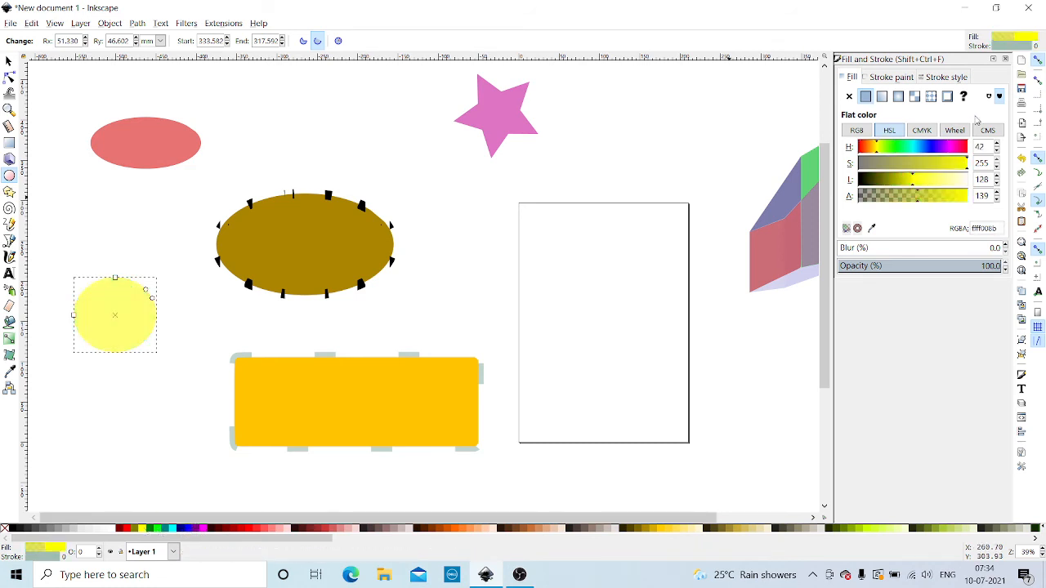
left_click(931, 96)
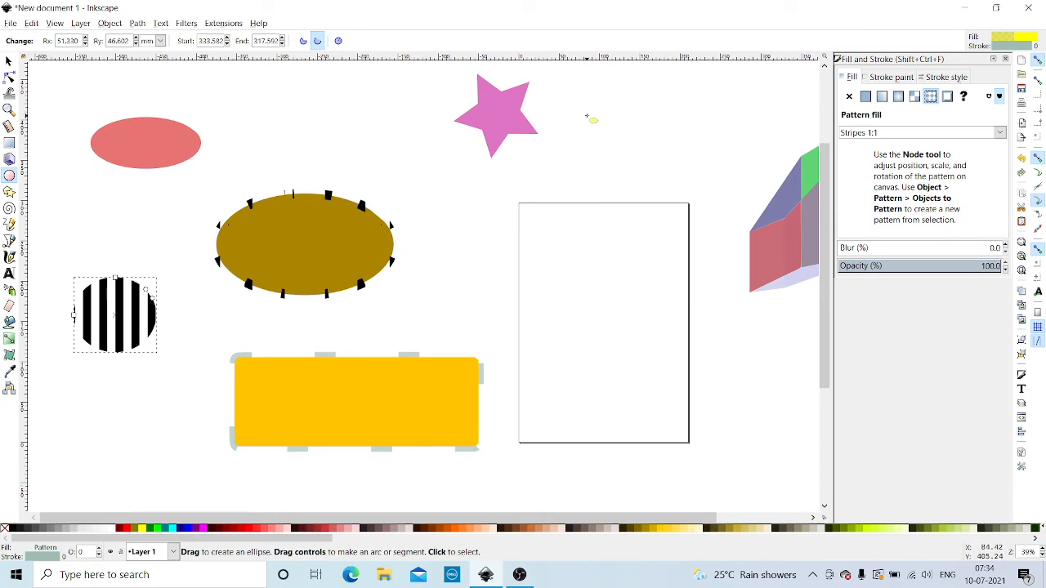
Step: Draw an ellipse with radii of about 85 by 42 mm above the page, beside the star, and set its fill hue to 241
left_click_drag(587, 116, 725, 182)
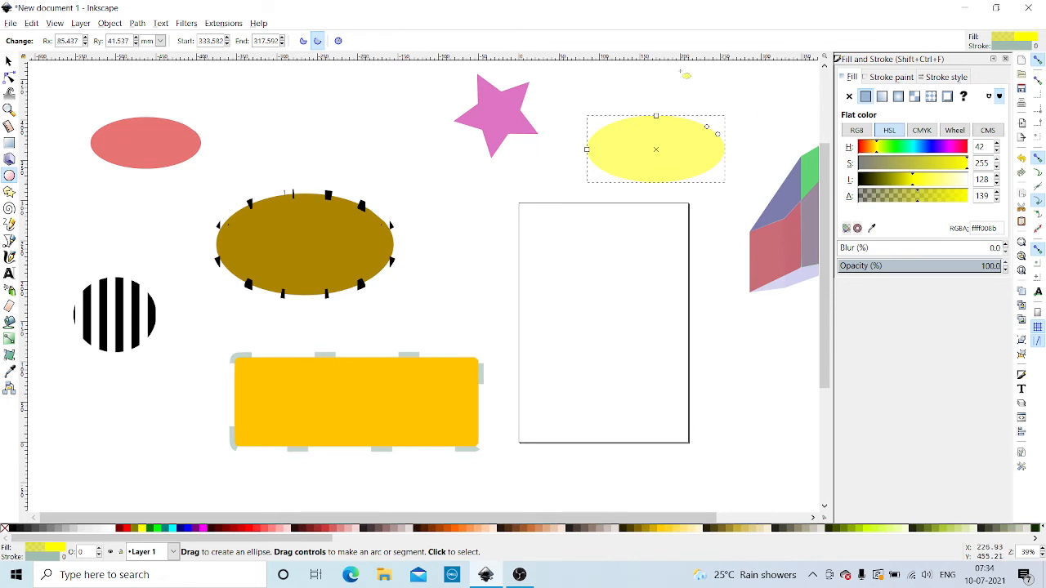
left_click(963, 148)
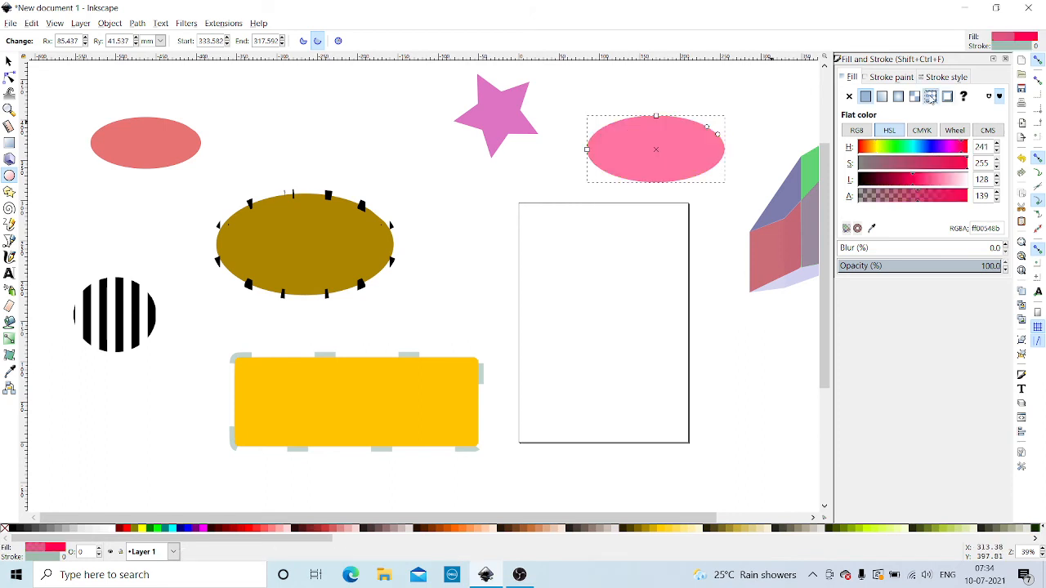
Step: Try pattern and mesh fills on the new ellipse, apply a linear gradient instead, and reshape it into a segment with its end angle at about 150
left_click(931, 98)
left_click(915, 97)
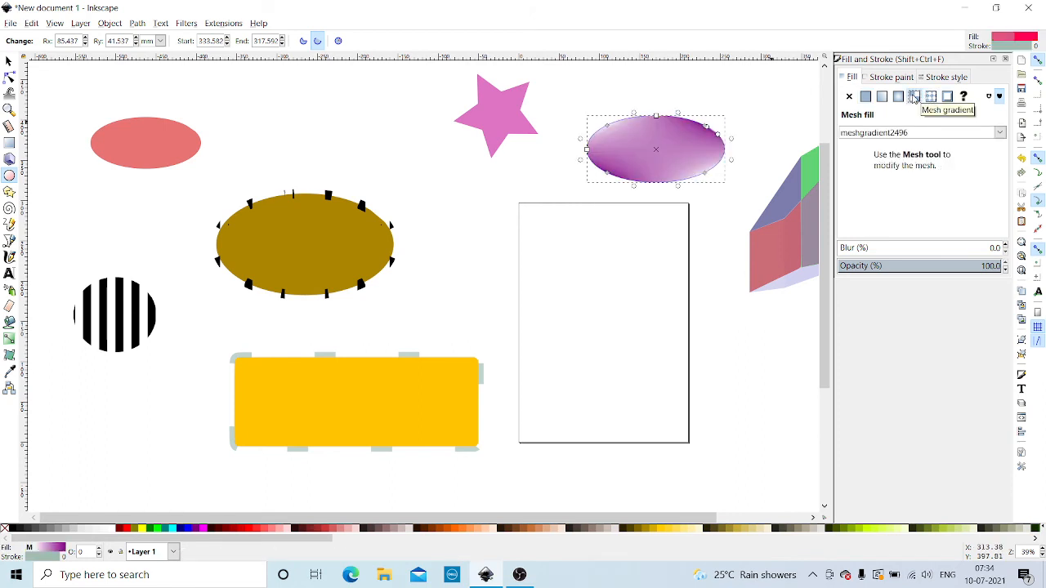
left_click(882, 97)
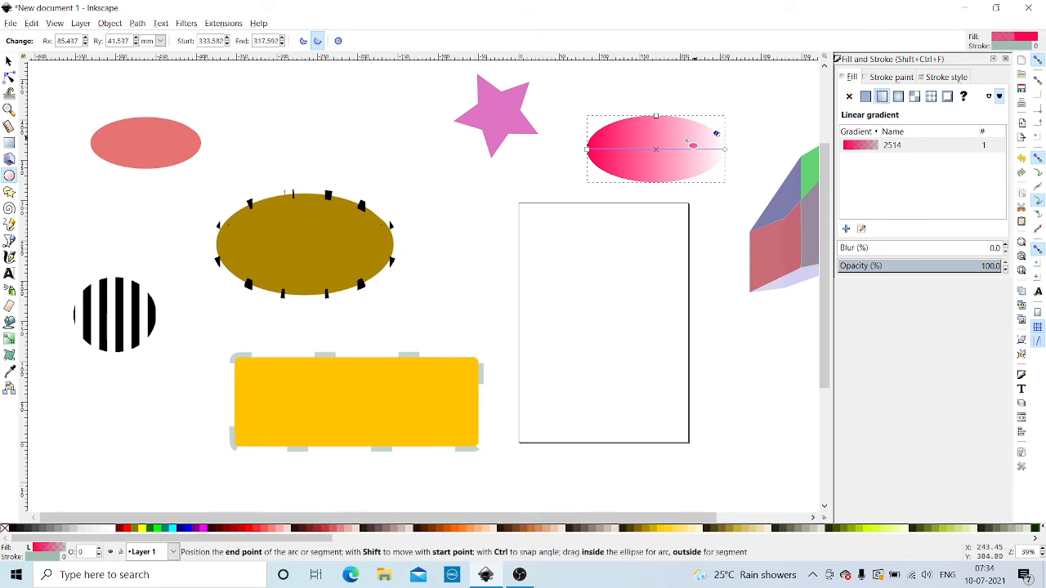
left_click_drag(688, 142, 636, 155)
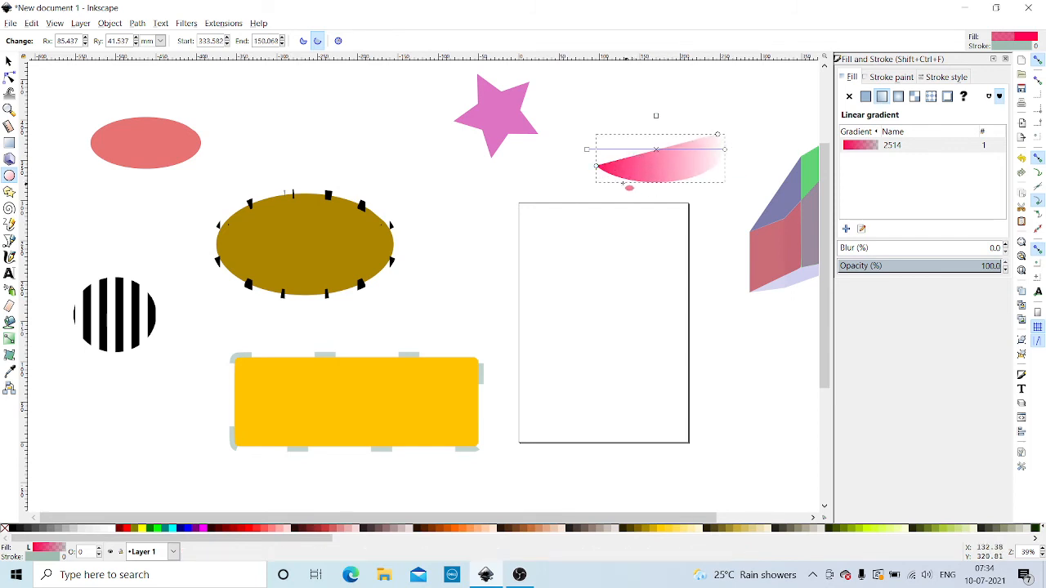
Step: Draw an ellipse segment with radii of about 69 by 32 mm above the mustard ellipse and reshape it into a slice from about 27 to 259
left_click(727, 245)
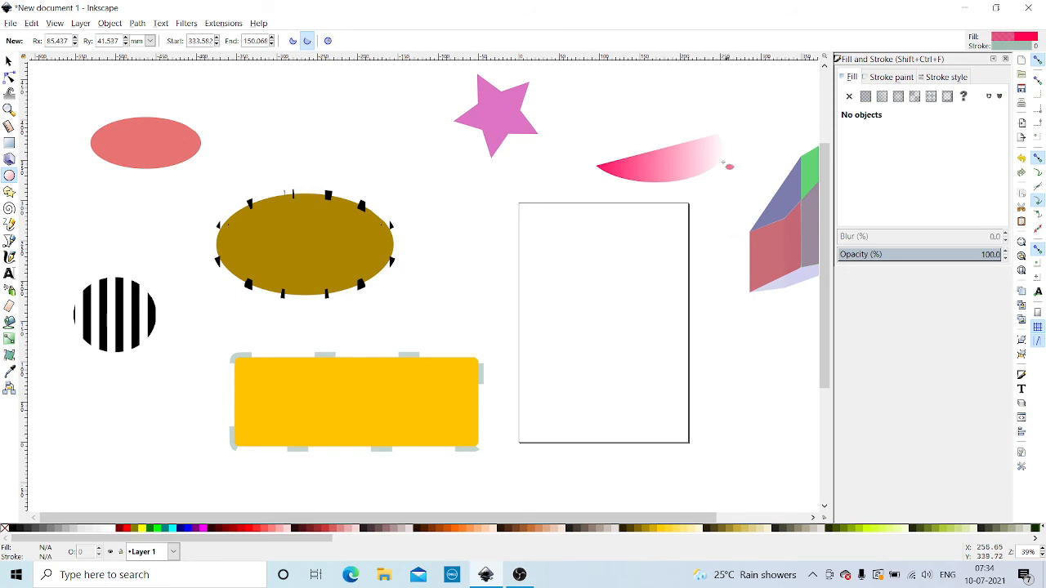
left_click(9, 176)
left_click_drag(262, 100, 374, 153)
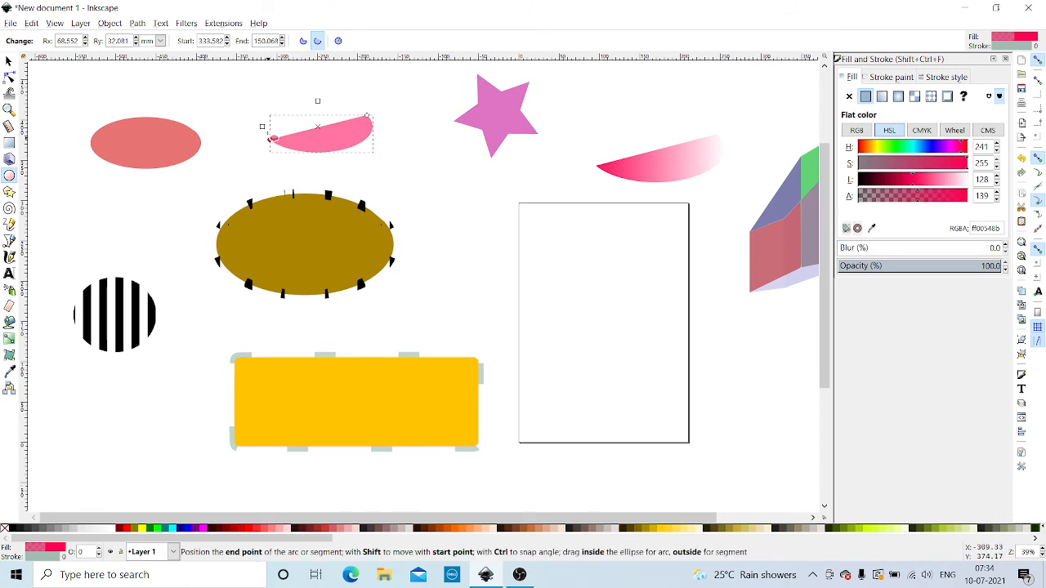
left_click_drag(273, 139, 308, 101)
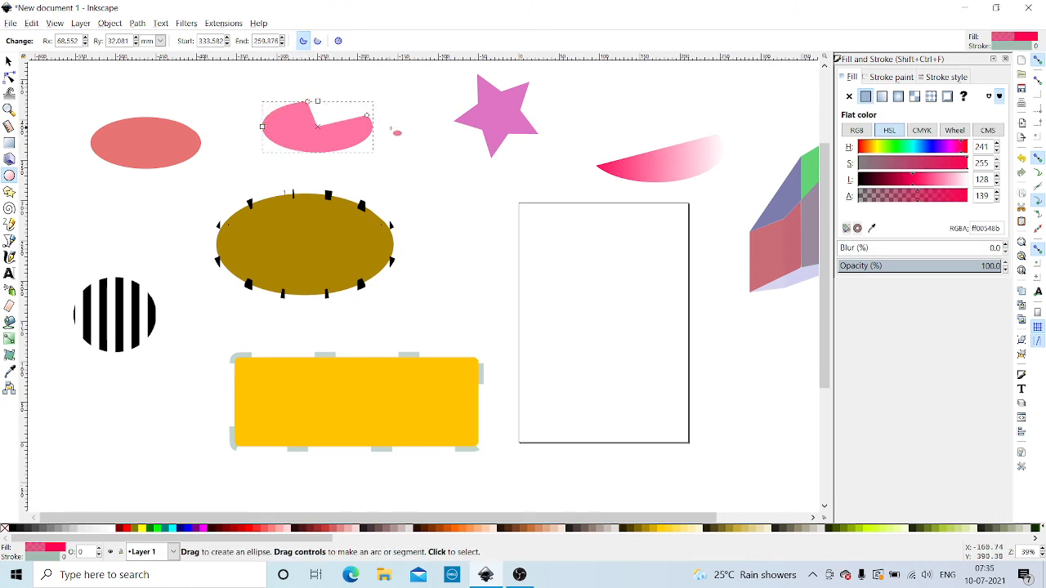
left_click_drag(372, 119, 367, 140)
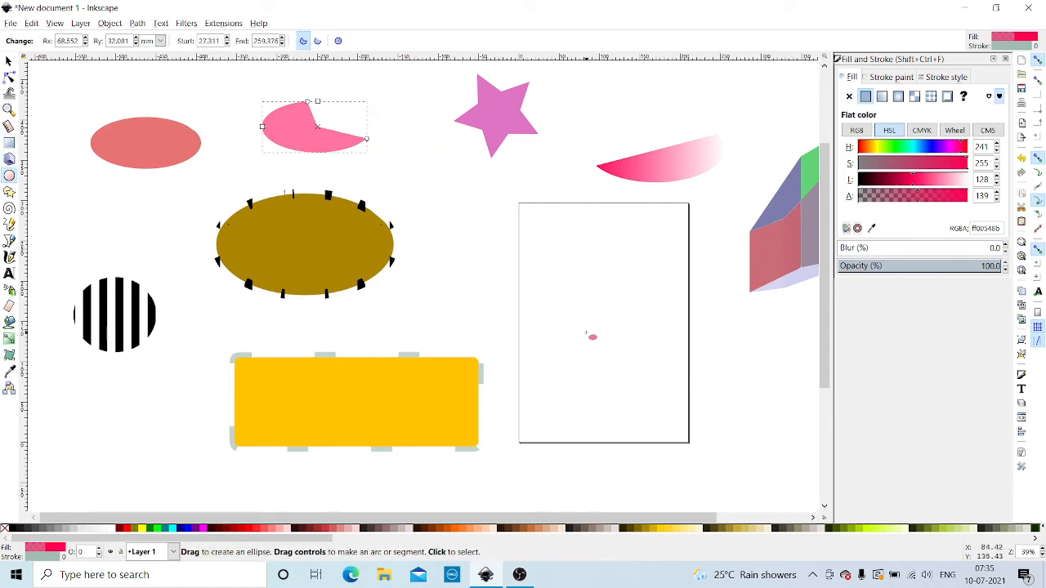
Step: Draw a slice with radii of about 62 by 43 mm on the page, and try Lime, mesh and Stripes 1:1 fills on it
left_click_drag(581, 324, 683, 395)
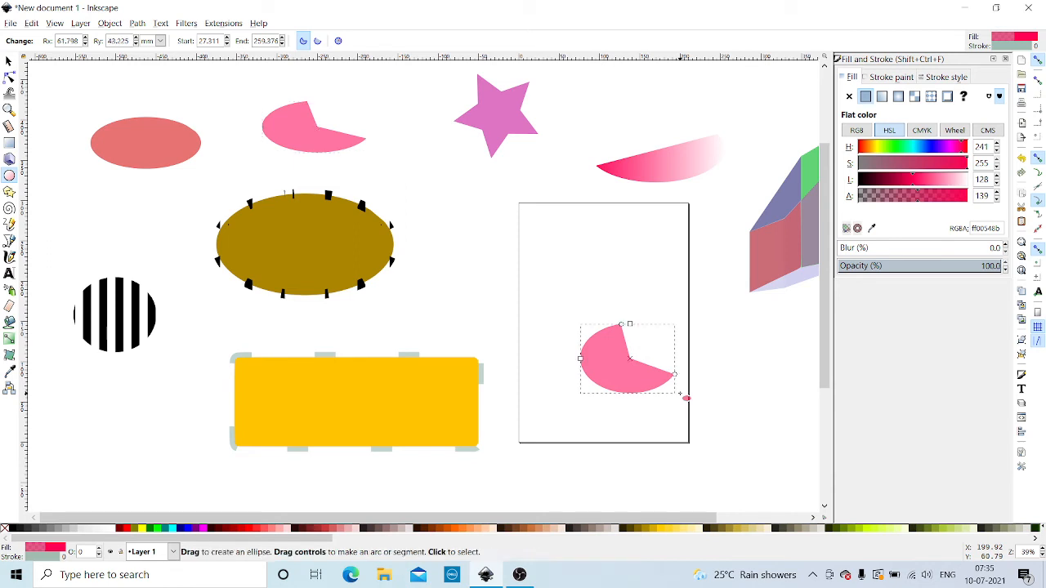
left_click(153, 529)
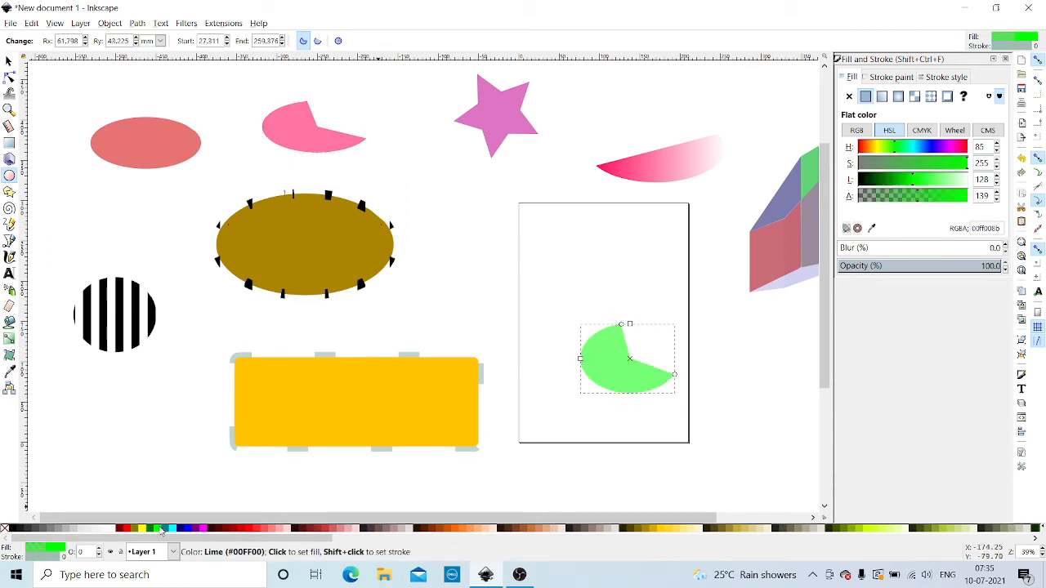
left_click(915, 96)
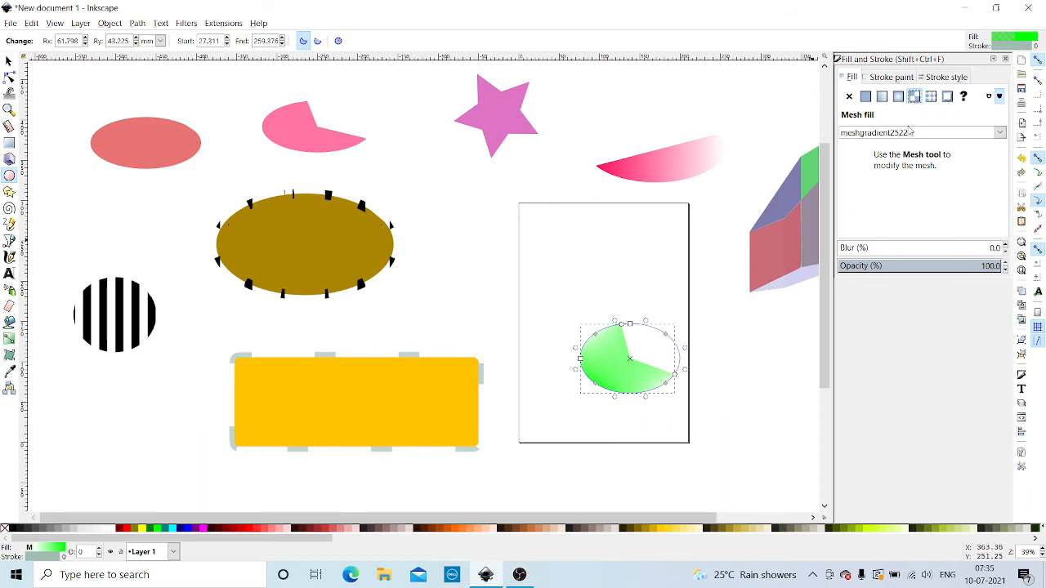
left_click(930, 96)
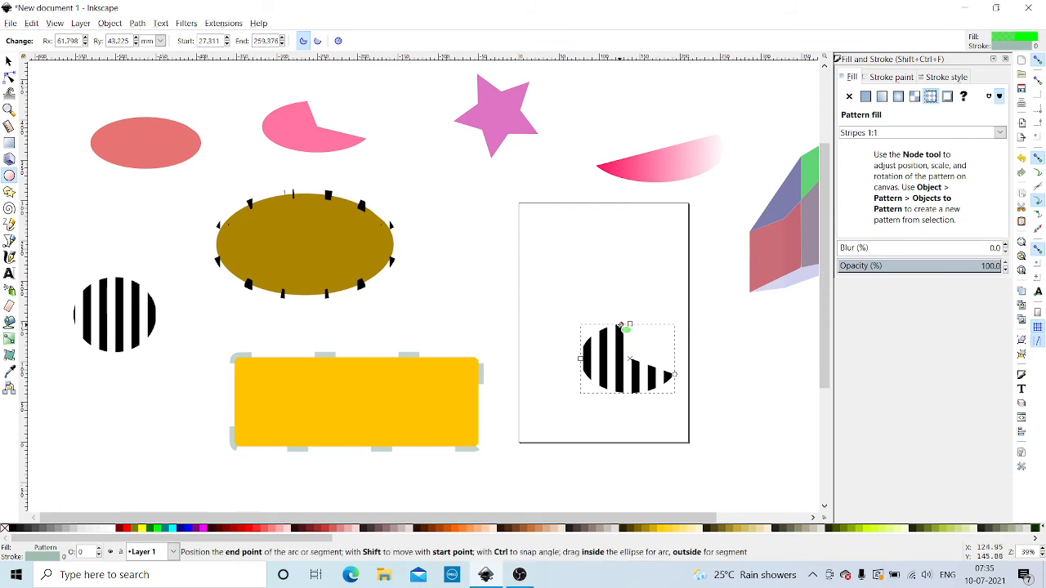
Step: Reshape the slice on the page into a segment ending at about 243, fill it Fuchsia with alpha 122, and apply a radial gradient
left_click_drag(626, 329, 621, 350)
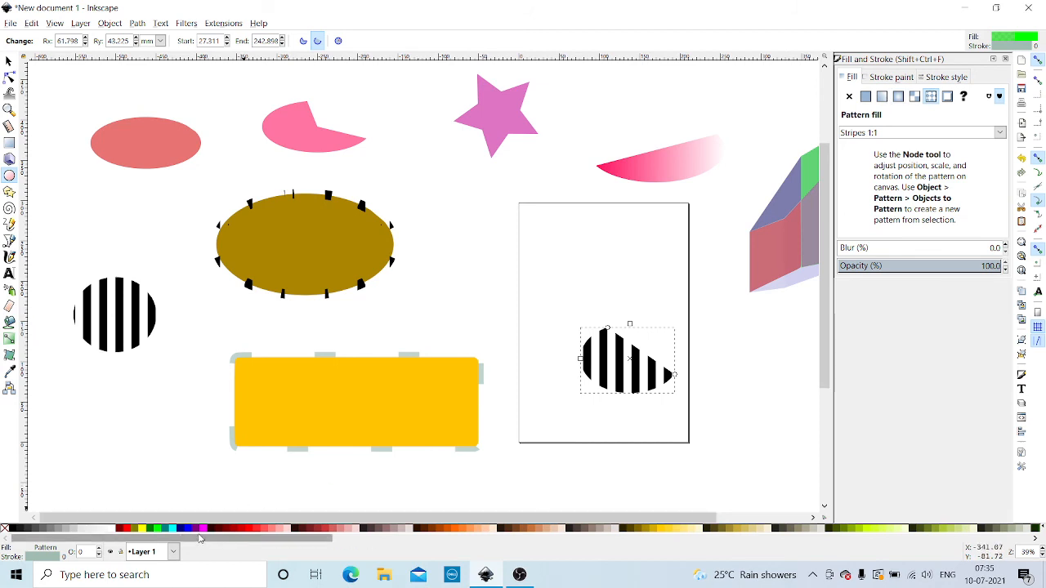
left_click(202, 530)
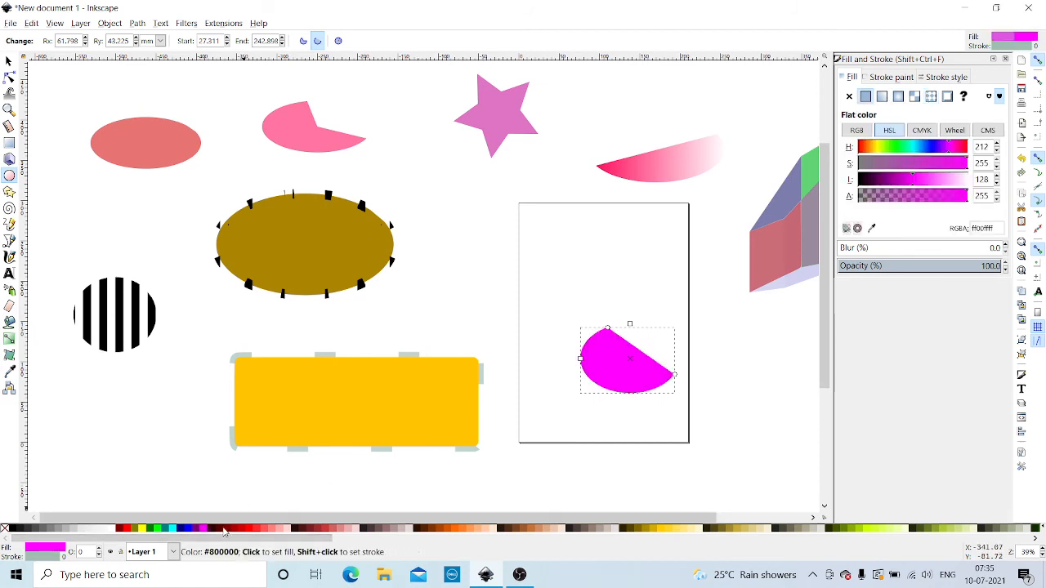
left_click(912, 196)
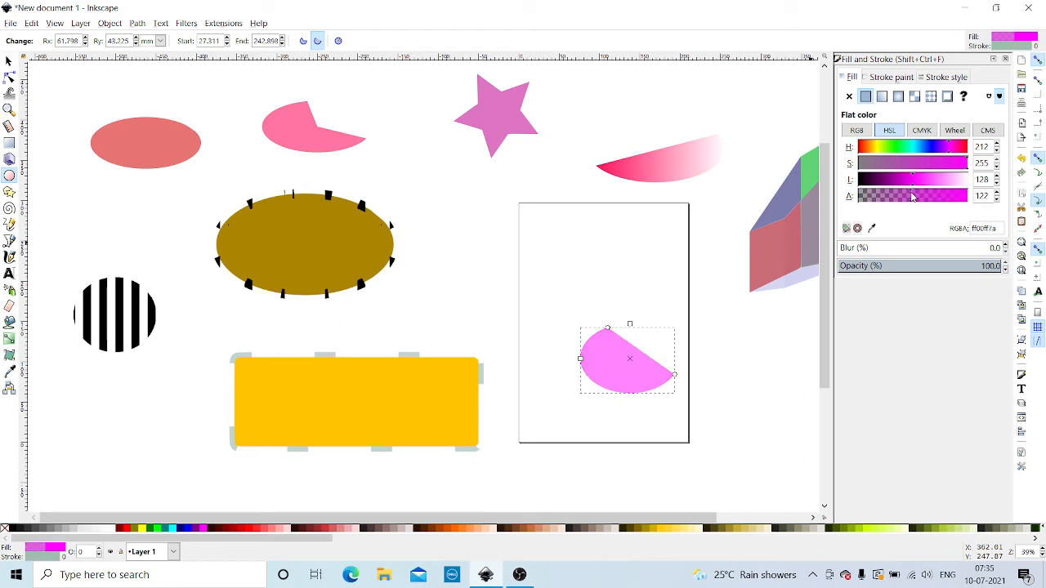
left_click(898, 97)
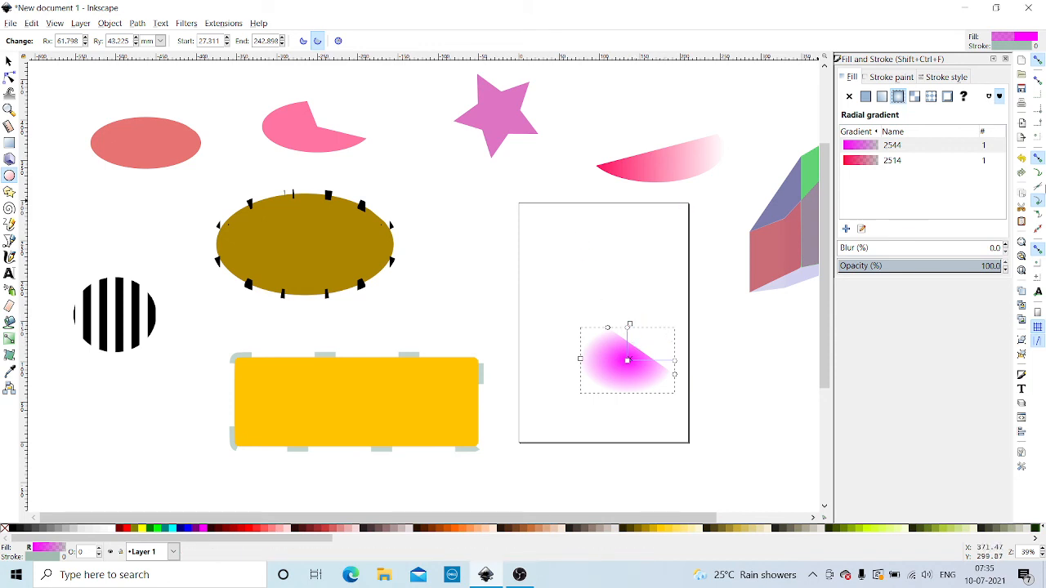
Step: Undo the recent edits until all ellipses except the mustard one are removed and the star is back to its gold fill
left_click(1022, 161)
left_click(1022, 161)
left_click(1023, 161)
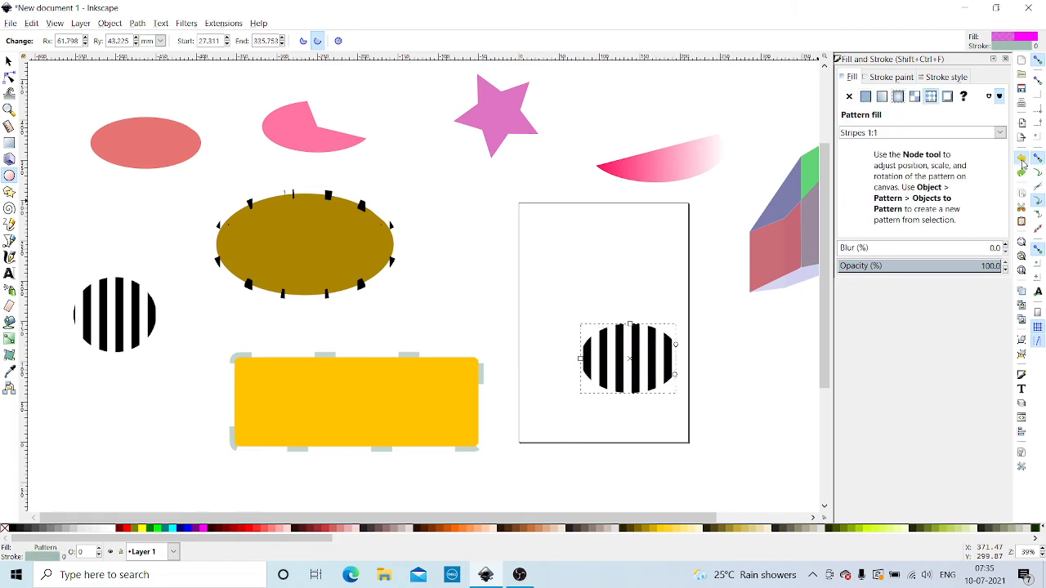
left_click(1022, 161)
left_click(1022, 161)
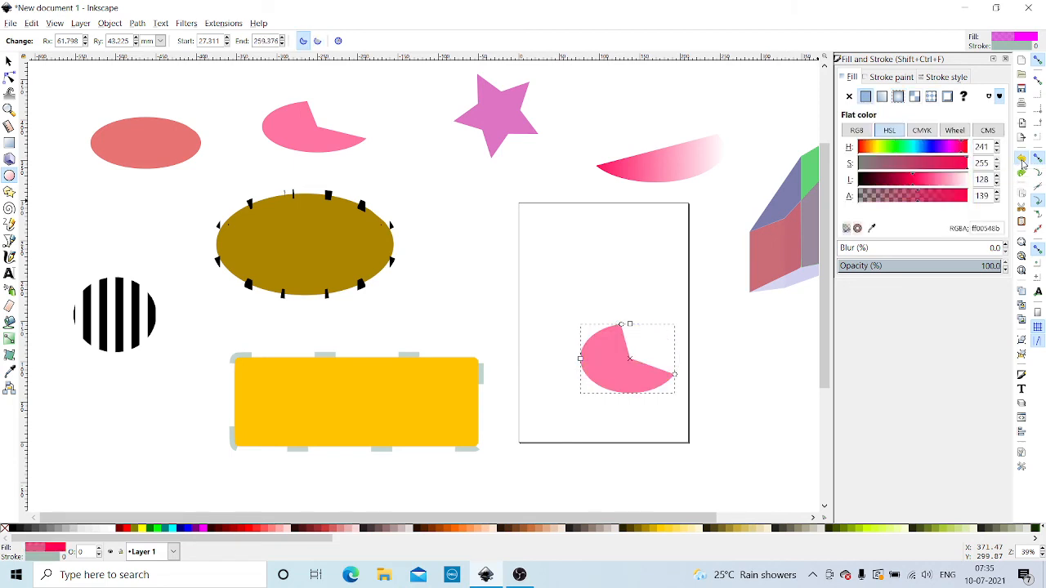
left_click(1023, 161)
left_click(1023, 161)
left_click(1023, 161)
left_click(1022, 161)
left_click(1023, 161)
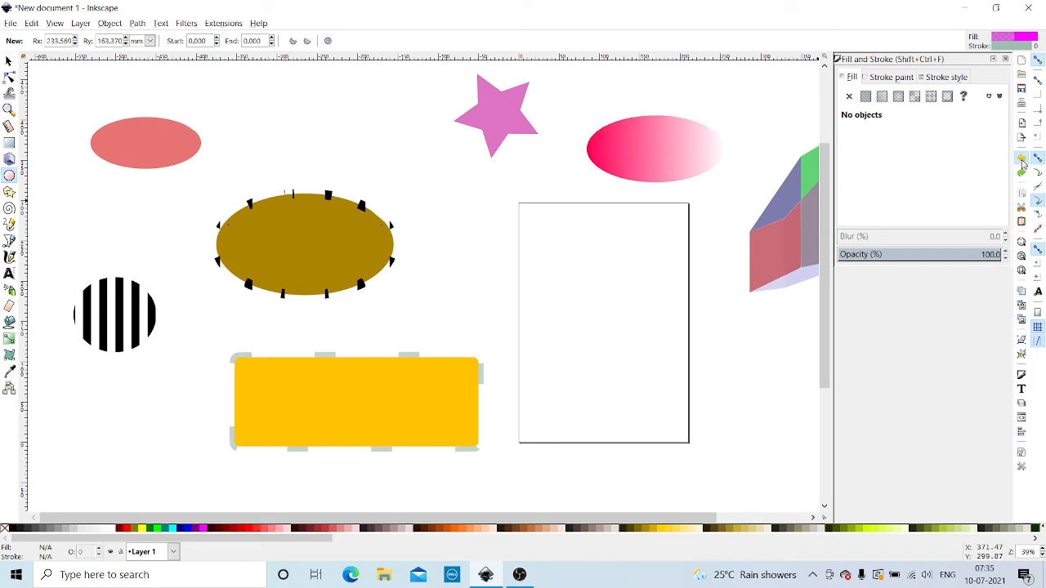
left_click(1022, 161)
left_click(1023, 161)
left_click(1023, 161)
left_click(1022, 161)
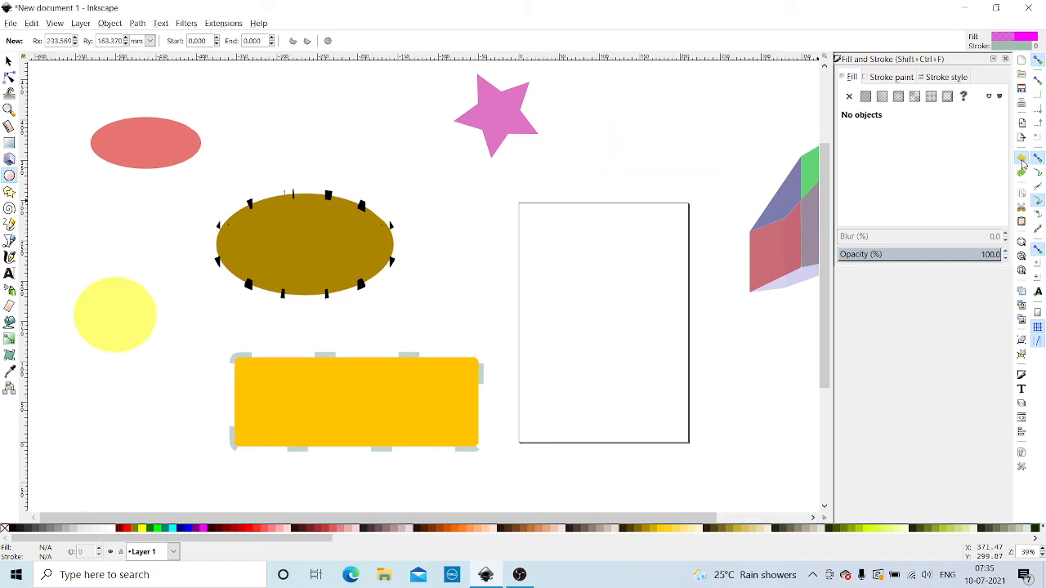
left_click(1022, 161)
left_click(1022, 161)
left_click(1022, 161)
left_click(1022, 161)
left_click(1022, 161)
left_click(1022, 161)
left_click(1022, 161)
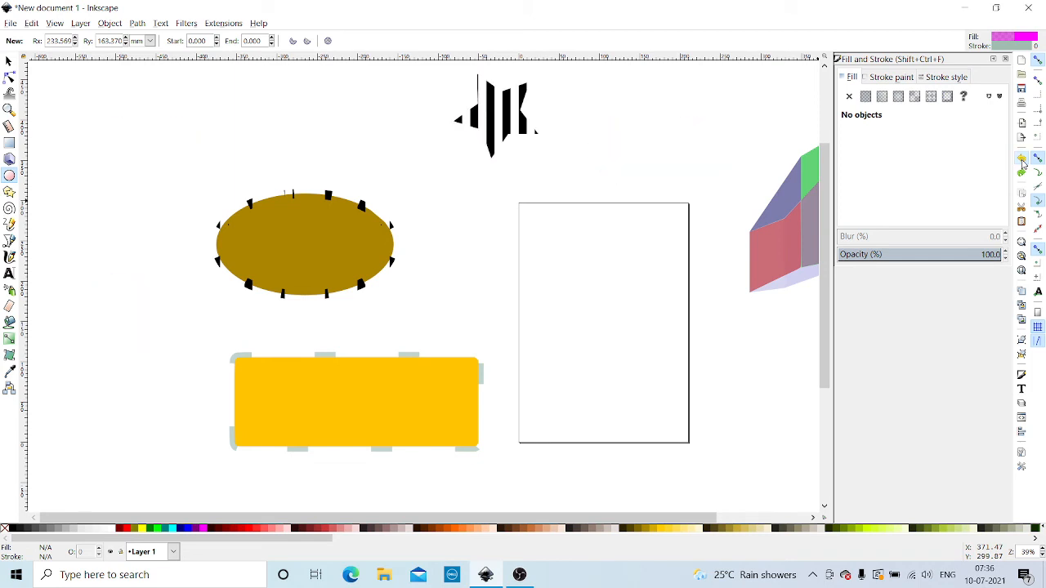
left_click(1023, 161)
left_click(1022, 161)
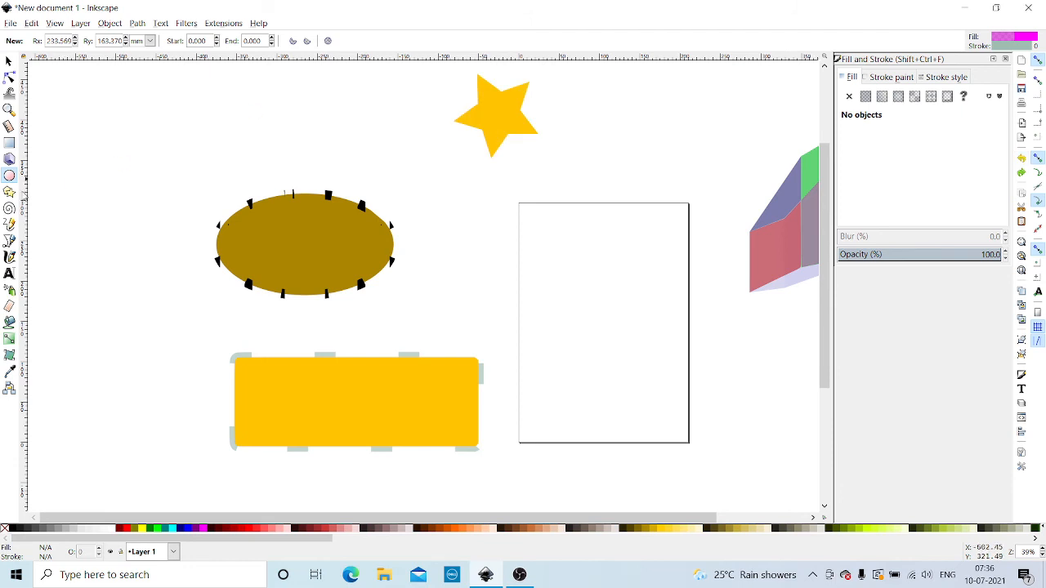
Step: Draw a spiral above and left of the mustard ellipse and unroll it to about 5.25 turns with an inner radius of about 0.492
left_click(9, 208)
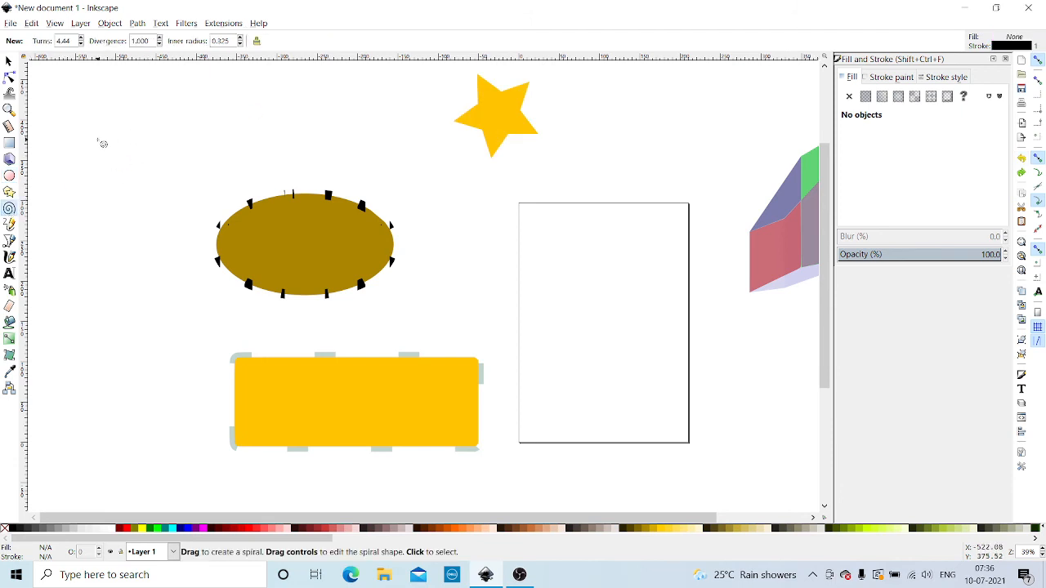
left_click_drag(97, 141, 139, 178)
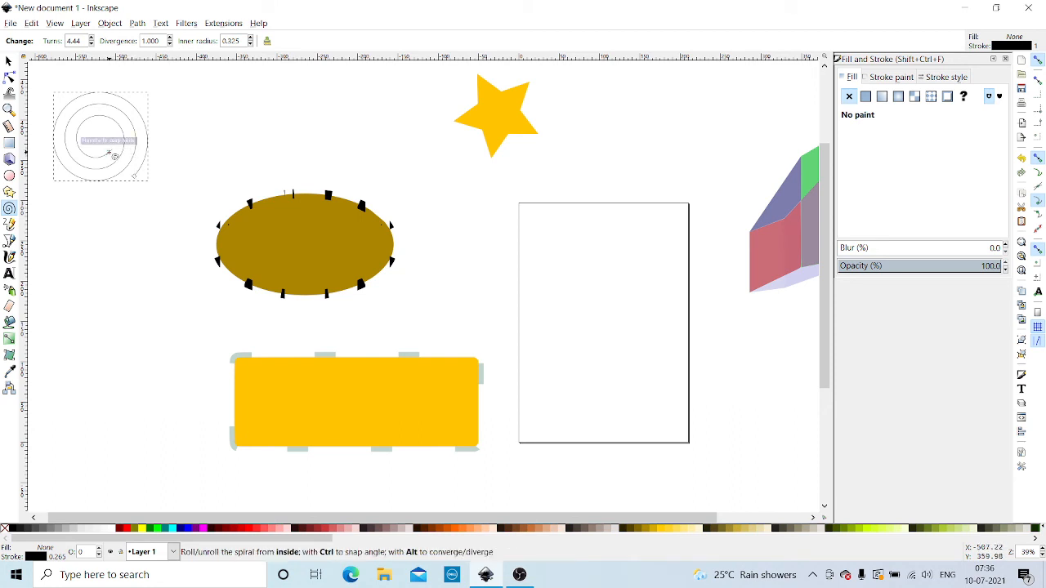
left_click_drag(115, 156, 186, 104)
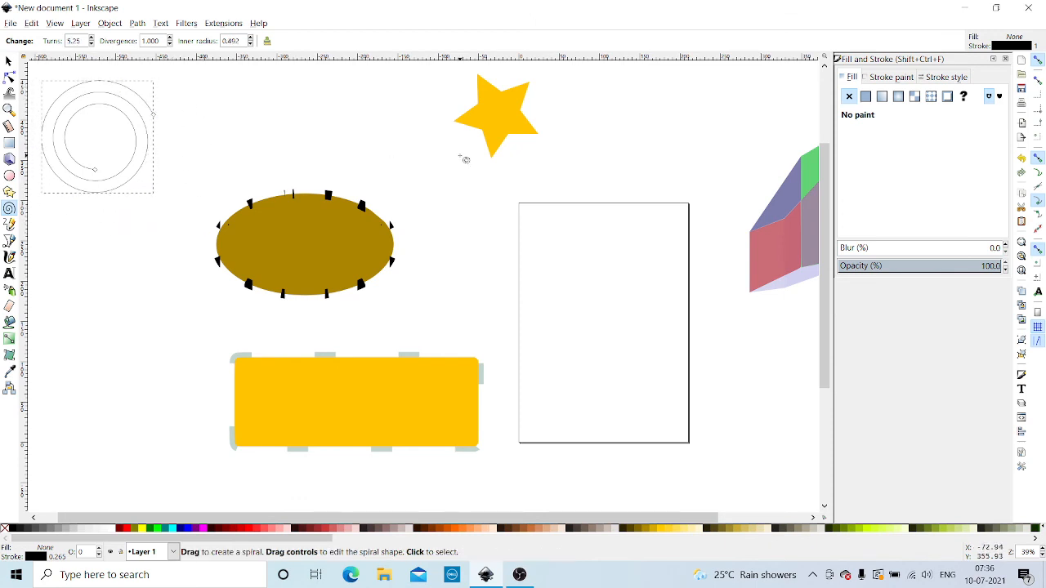
Step: Try Stripes 1:1 pattern, mesh, radial gradient and flat red ff0000ff fills on the spiral
left_click(931, 99)
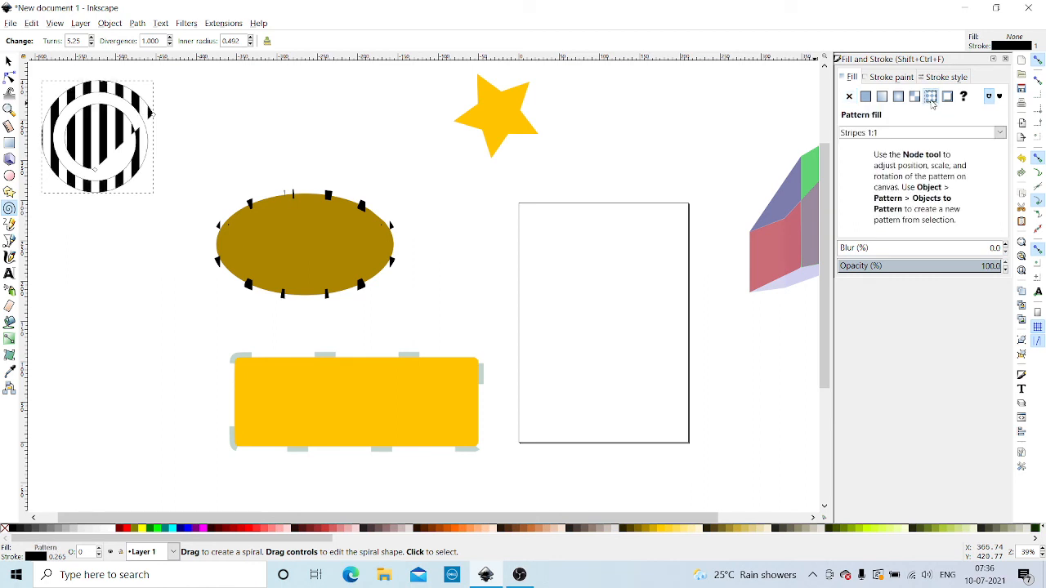
left_click(913, 98)
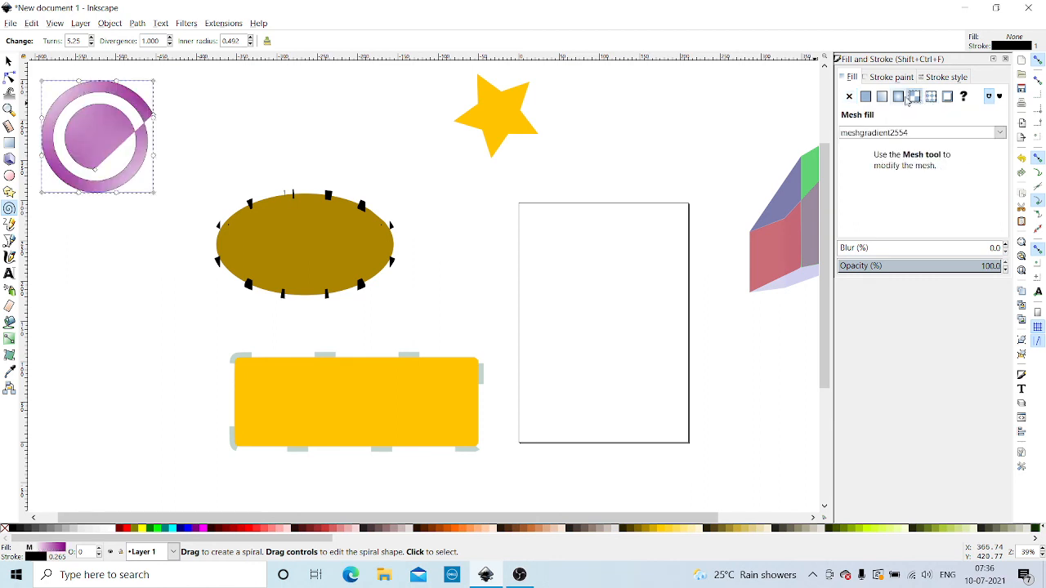
left_click(904, 98)
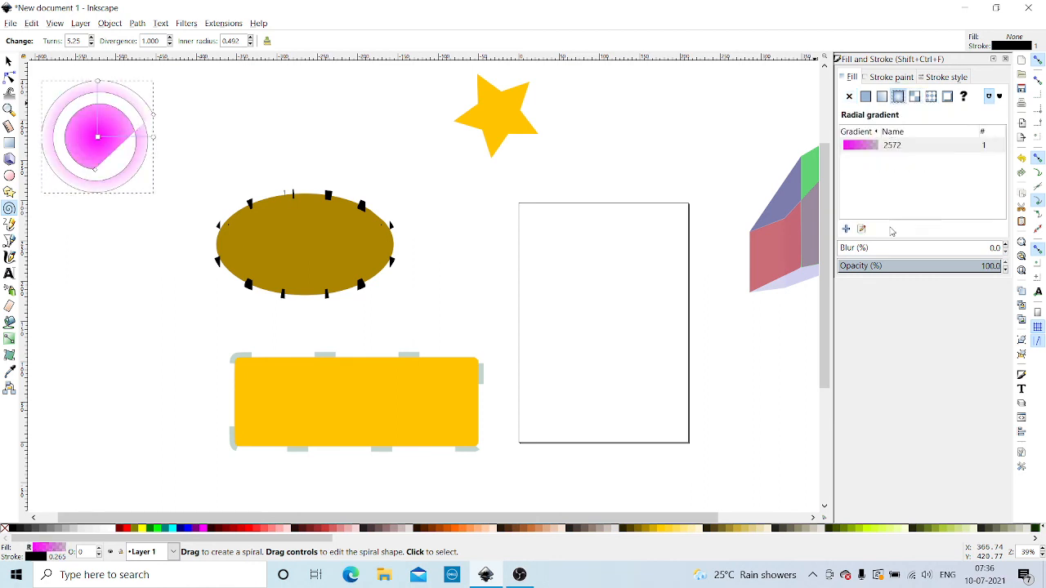
left_click(248, 529)
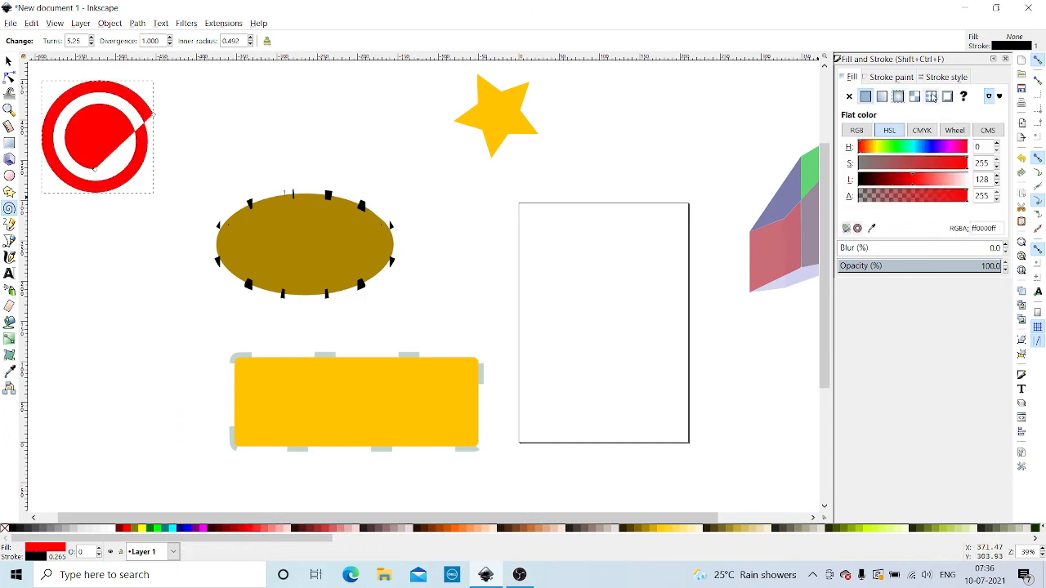
left_click(931, 96)
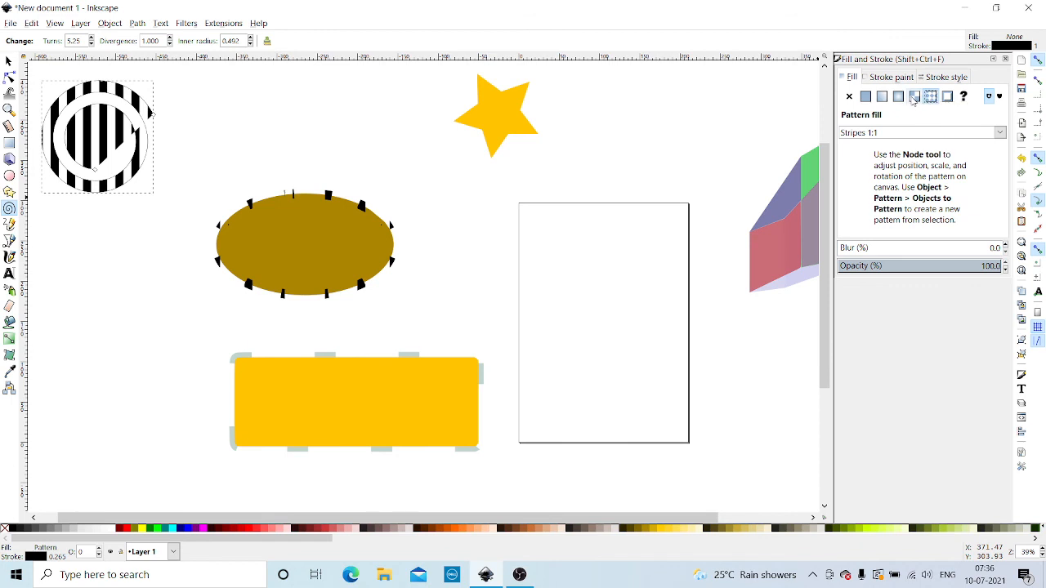
left_click(914, 97)
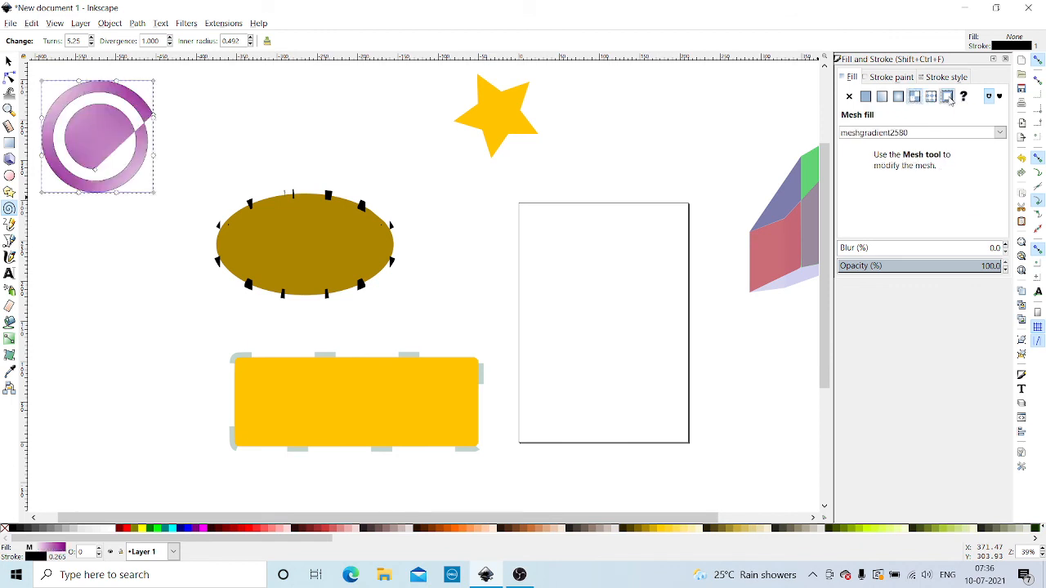
Step: Try a swatch fill with hue 162 and a flat #E3DBDB on the spiral, and fill it with orange ff7f2aff
left_click(948, 96)
left_click(928, 246)
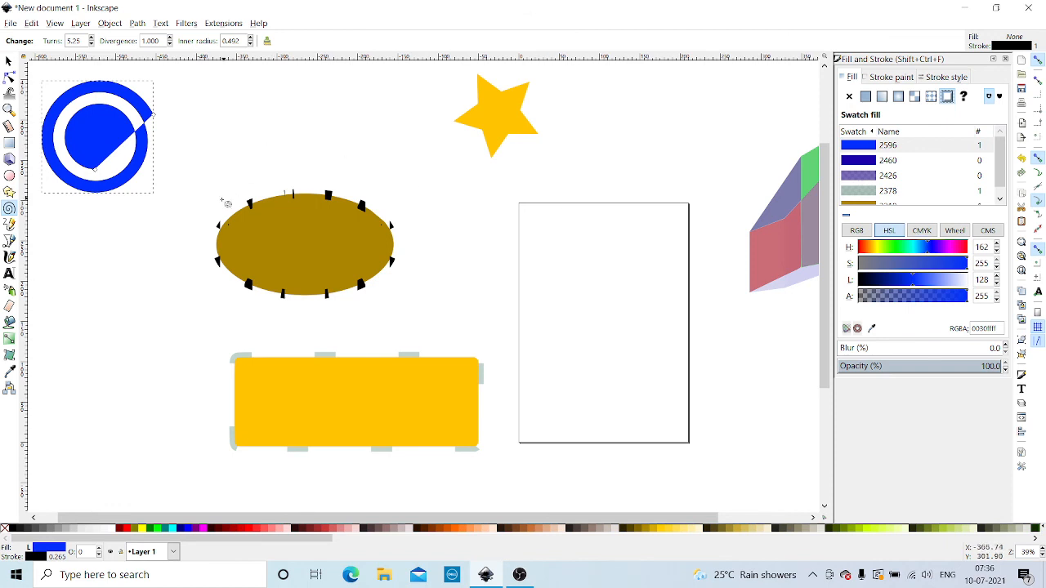
left_click(377, 528)
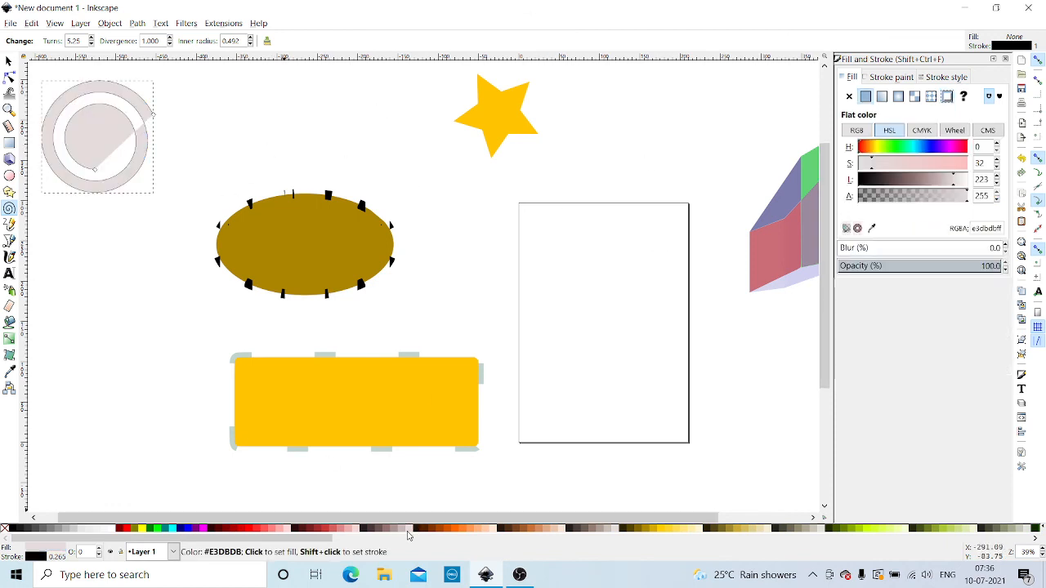
left_click(463, 528)
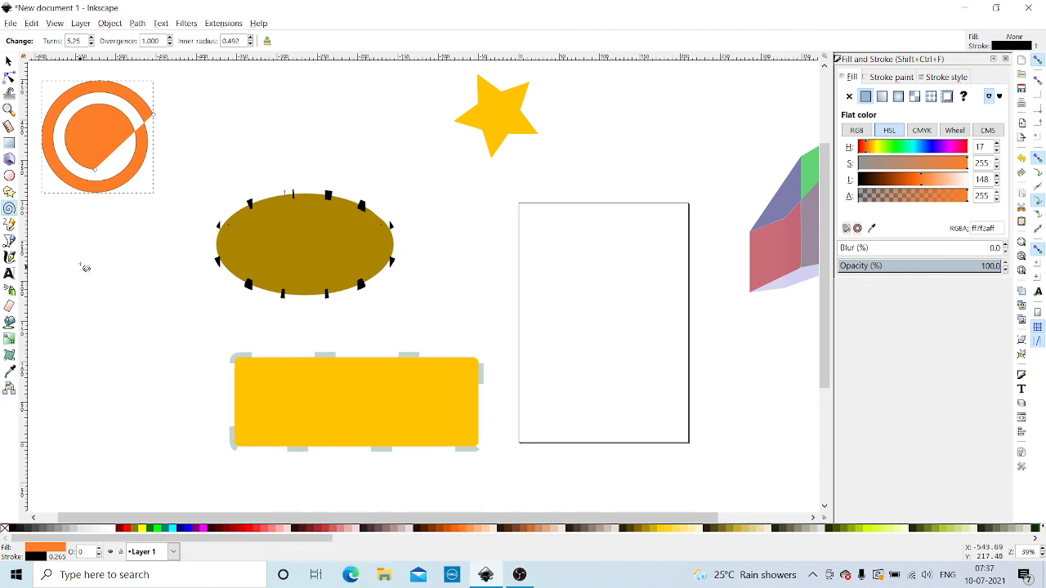
Step: Draw the letters A and B freehand with the Pencil tool above the mustard ellipse
left_click(8, 224)
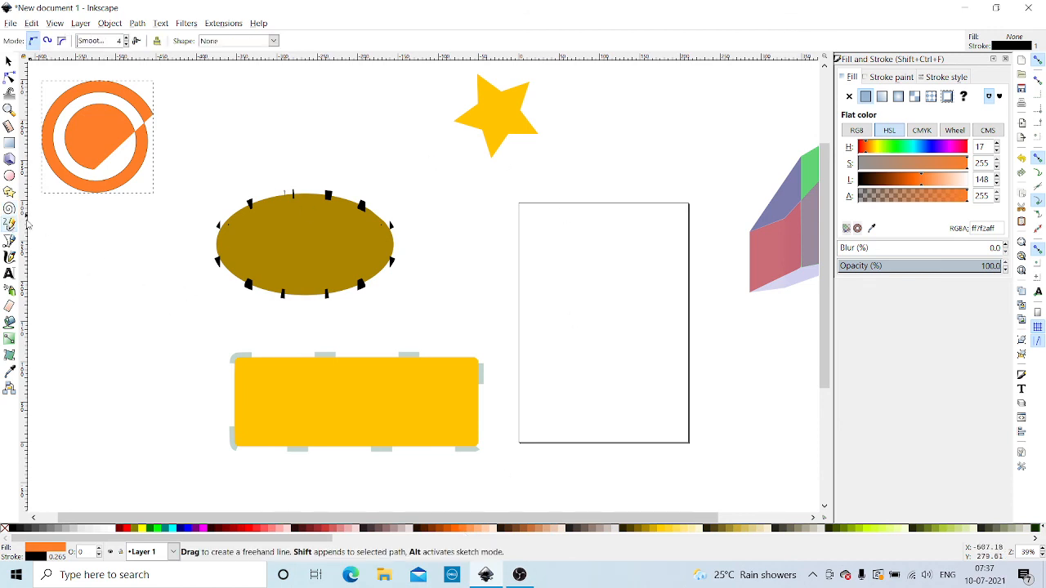
mouse_move(280, 135)
left_mouse_down()
mouse_move(291, 107)
mouse_move(310, 141)
mouse_move(304, 130)
mouse_move(331, 140)
mouse_move(350, 100)
mouse_move(357, 118)
mouse_move(335, 123)
mouse_move(358, 140)
mouse_move(331, 148)
left_mouse_up()
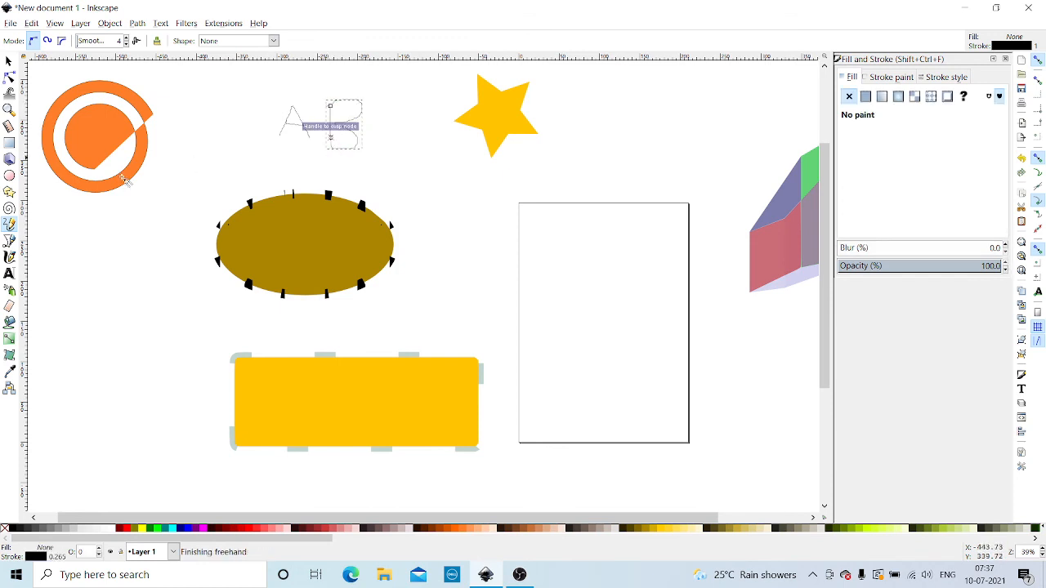
Step: Handwrite a name in calligraphic strokes above and left of the gold rectangle, cross it with a diagonal stroke, and set that stroke's hue to 87
left_click(9, 258)
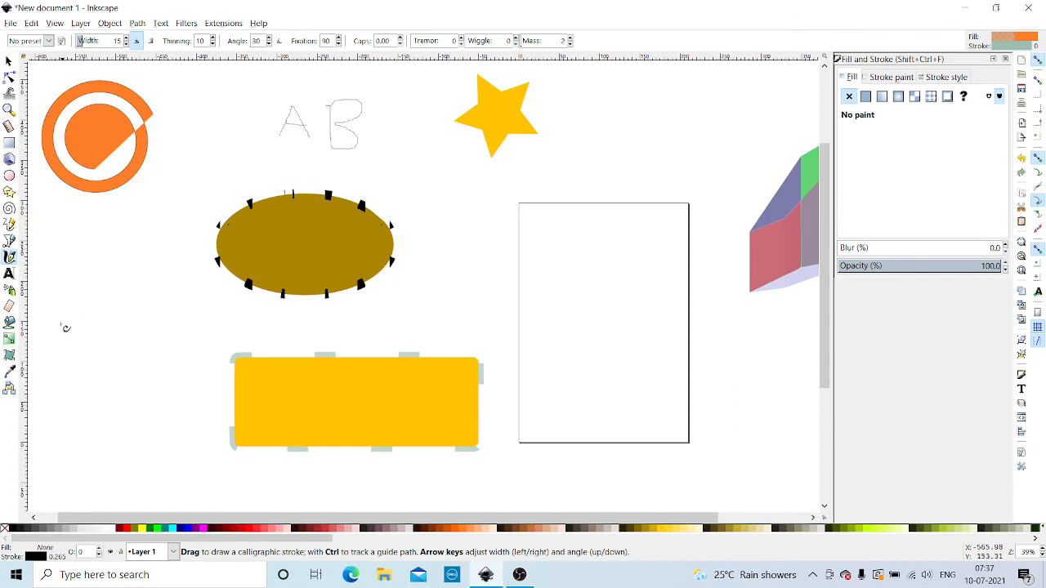
mouse_move(67, 327)
left_mouse_down()
mouse_move(86, 291)
mouse_move(94, 337)
mouse_move(75, 313)
mouse_move(62, 316)
mouse_move(121, 297)
mouse_move(112, 334)
mouse_move(124, 317)
mouse_move(129, 332)
mouse_move(144, 315)
mouse_move(148, 338)
mouse_move(153, 315)
mouse_move(183, 314)
mouse_move(175, 333)
mouse_move(199, 315)
mouse_move(211, 336)
left_mouse_up()
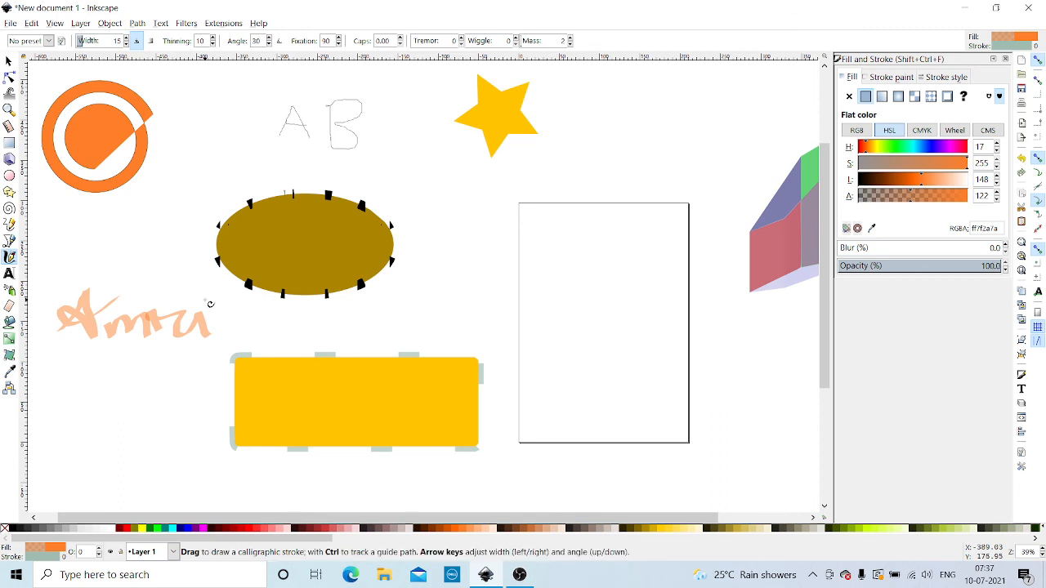
left_click_drag(78, 290, 183, 333)
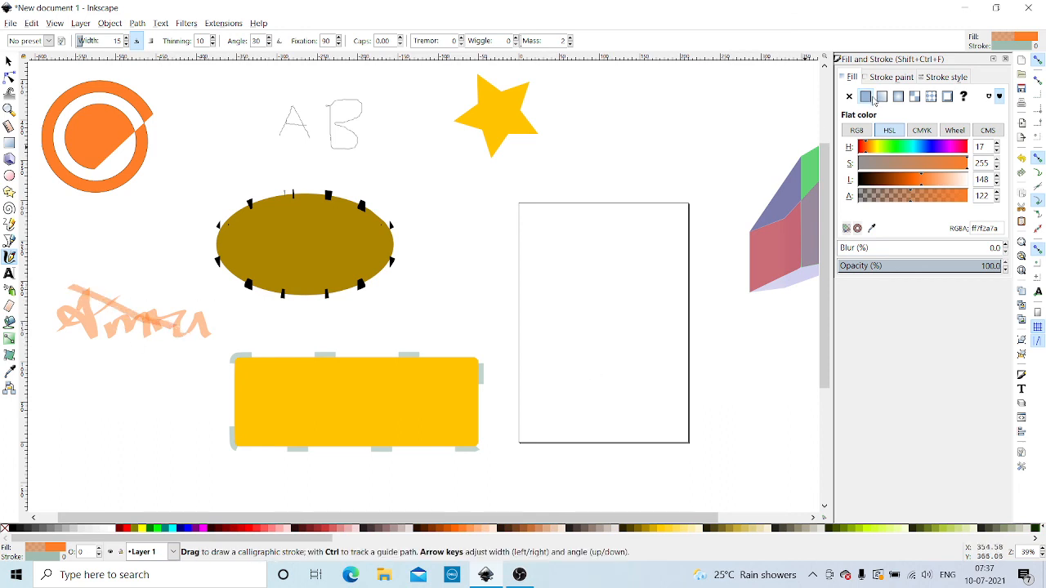
left_click(897, 148)
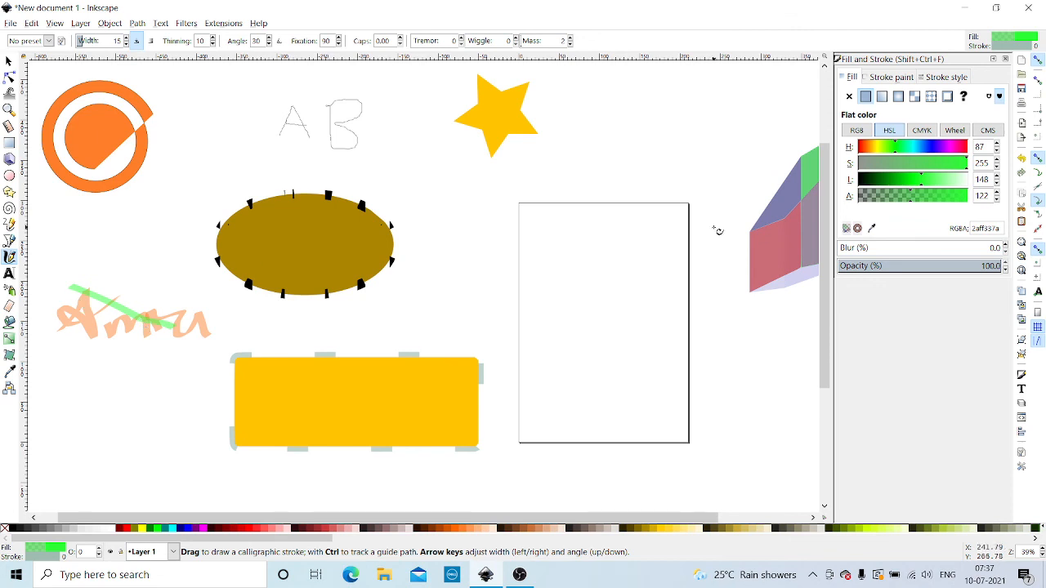
Step: Draw a calligraphic letter A beside the mustard ellipse, recolour it Fuchsia, and handwrite a large name in Fuchsia running over the gold rectangle
mouse_move(431, 300)
left_mouse_down()
mouse_move(465, 233)
mouse_move(466, 300)
mouse_move(444, 268)
mouse_move(416, 268)
mouse_move(484, 268)
left_mouse_up()
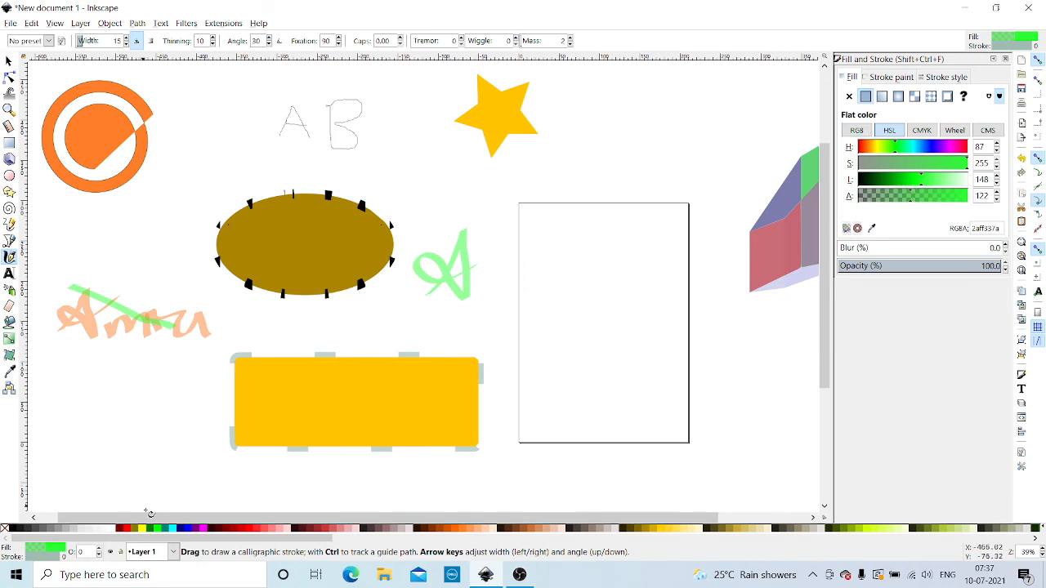
left_click(203, 528)
mouse_move(41, 458)
left_mouse_down()
mouse_move(83, 371)
mouse_move(84, 442)
mouse_move(72, 400)
mouse_move(50, 425)
mouse_move(97, 400)
mouse_move(115, 440)
mouse_move(131, 402)
mouse_move(138, 425)
mouse_move(163, 406)
mouse_move(148, 379)
mouse_move(182, 385)
mouse_move(174, 408)
mouse_move(199, 390)
mouse_move(215, 418)
left_mouse_up()
mouse_move(190, 371)
left_mouse_down()
mouse_move(223, 377)
mouse_move(221, 435)
mouse_move(257, 406)
left_mouse_up()
mouse_move(218, 374)
left_mouse_down()
mouse_move(258, 376)
mouse_move(258, 395)
mouse_move(290, 396)
mouse_move(291, 385)
mouse_move(300, 425)
mouse_move(324, 412)
left_mouse_up()
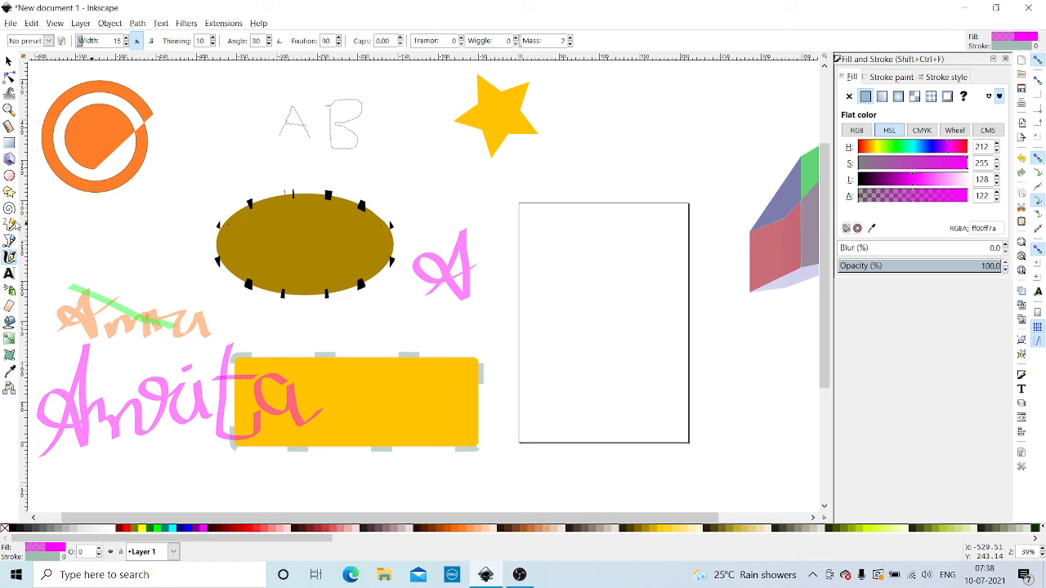
Step: Activate the Pencil tool again and switch to OBS Studio
left_click(9, 224)
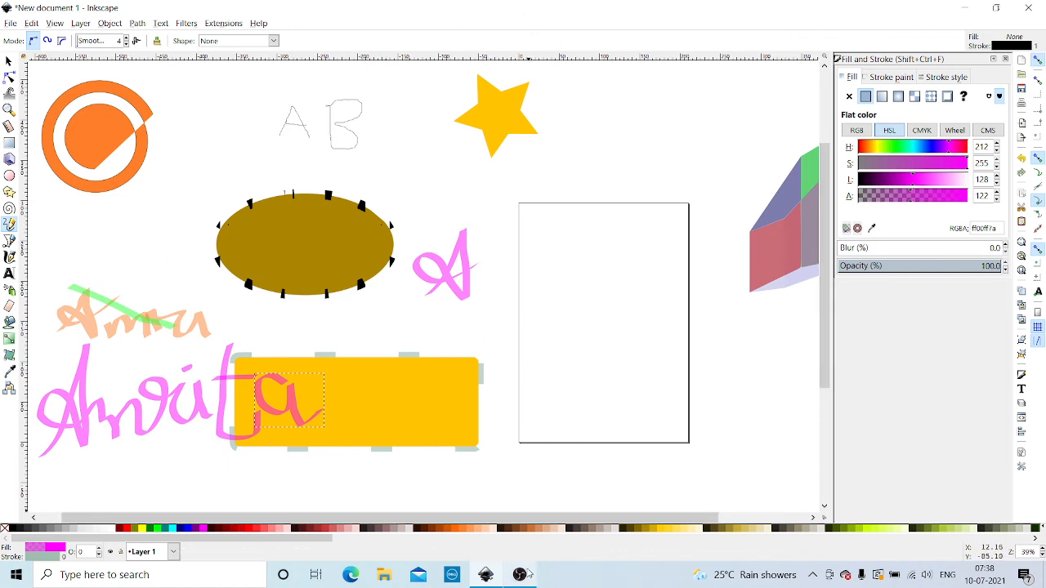
mouse_move(530, 576)
left_click(508, 495)
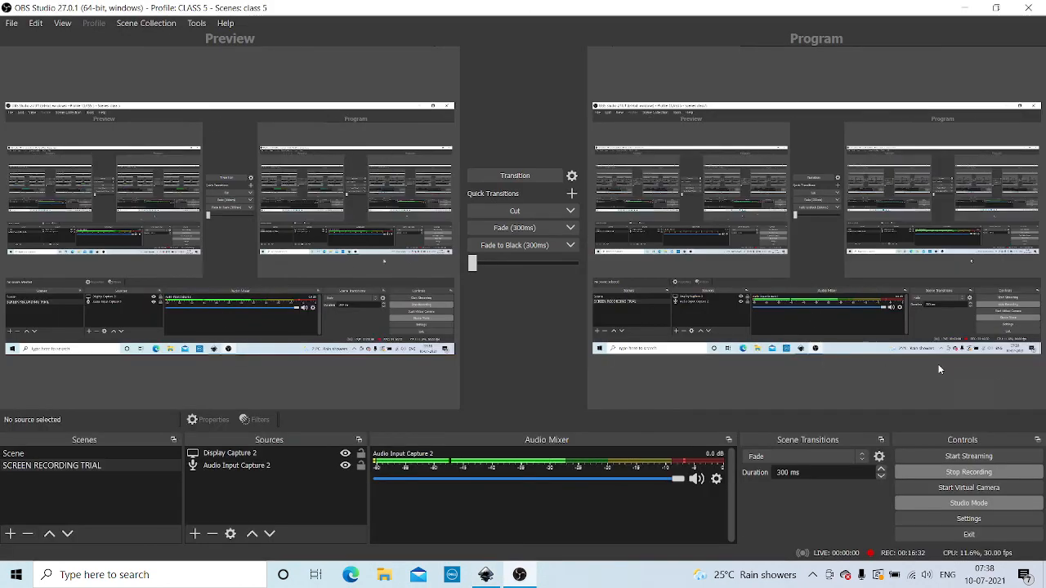